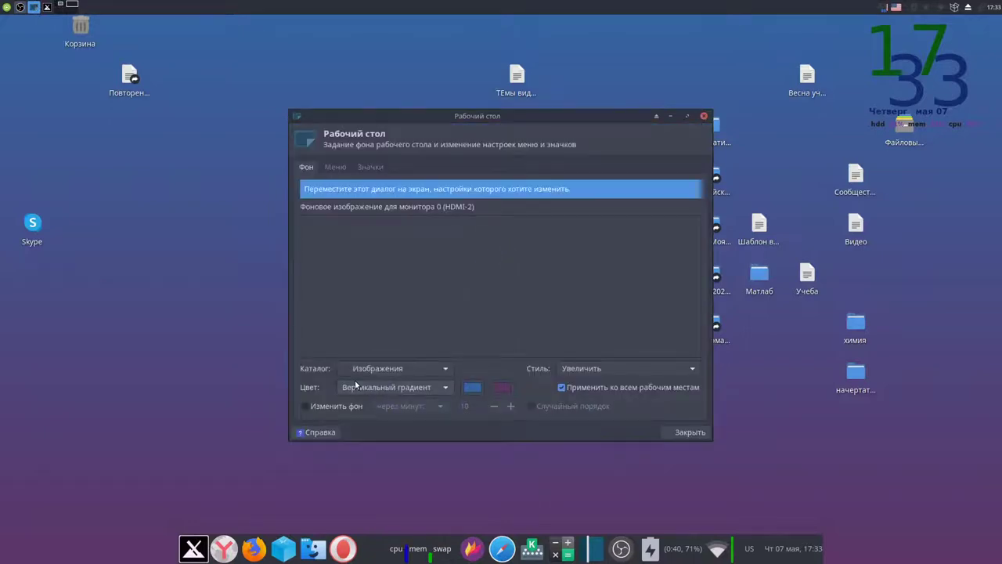
Keep the background colour mode on Вертикальный градиент and set the gradient's first colour to bright green
click(365, 387)
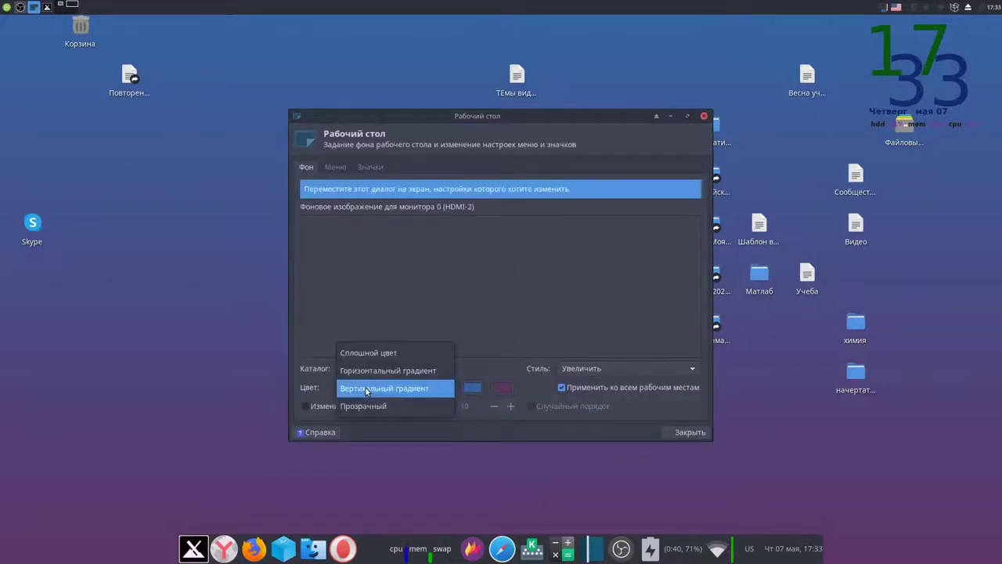
click(378, 395)
click(472, 387)
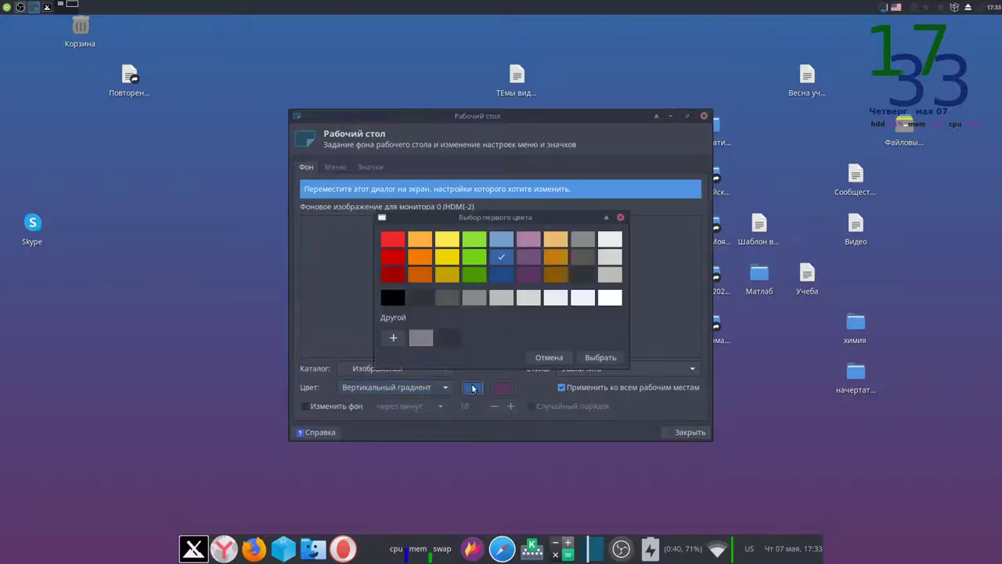
click(473, 256)
click(600, 357)
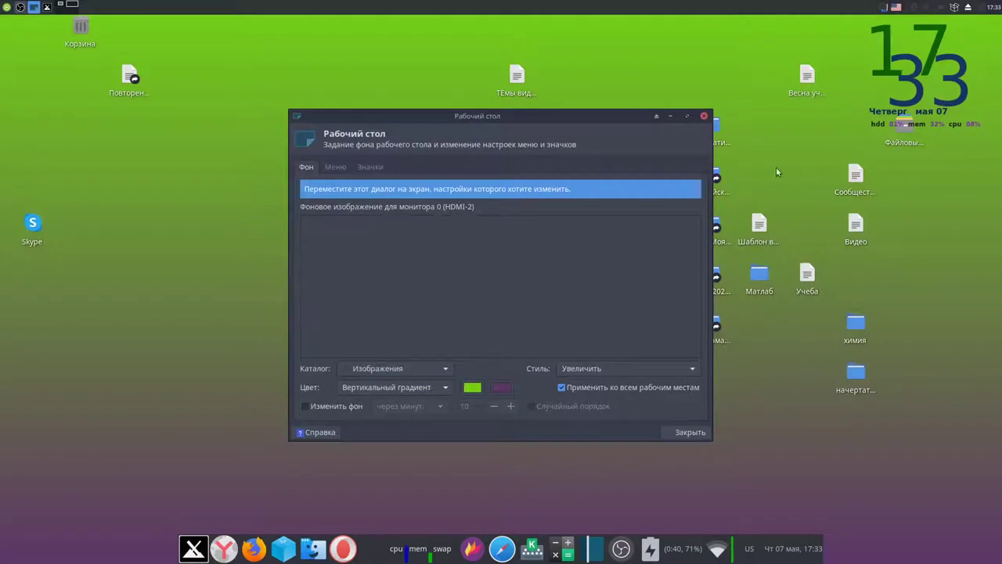
Set the second colour of the vertical gradient to the medium orange-brown swatch
click(502, 387)
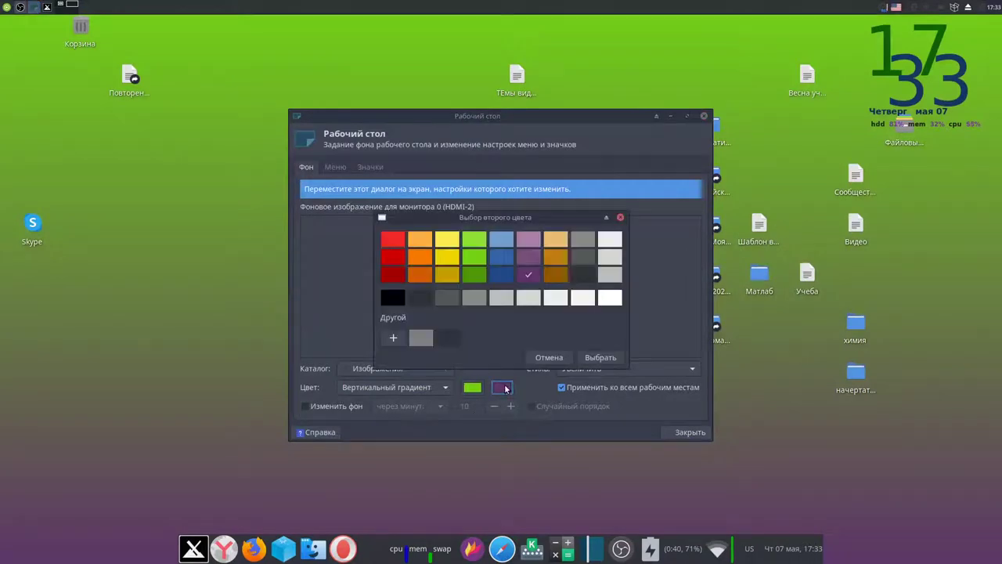
click(583, 275)
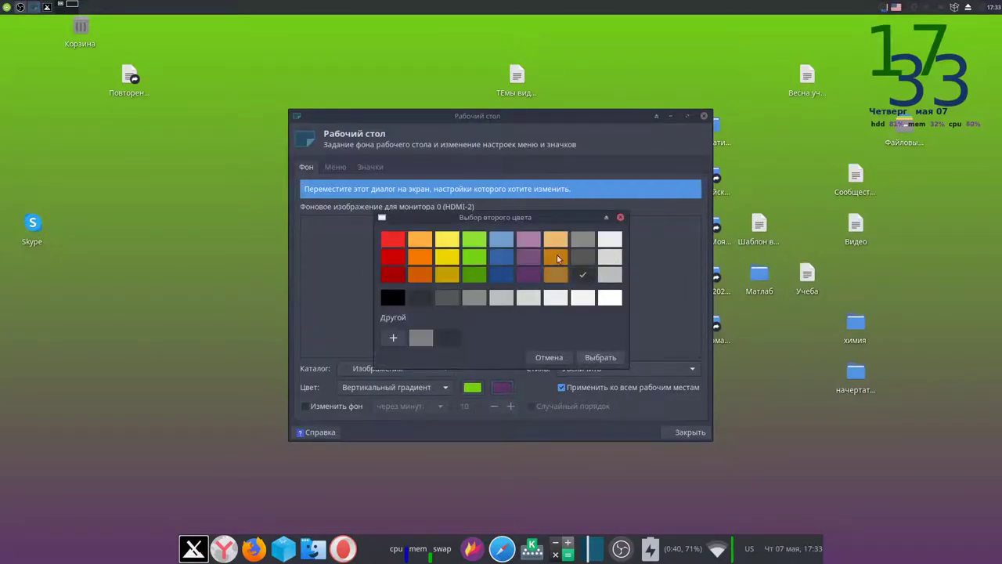
click(555, 256)
click(600, 357)
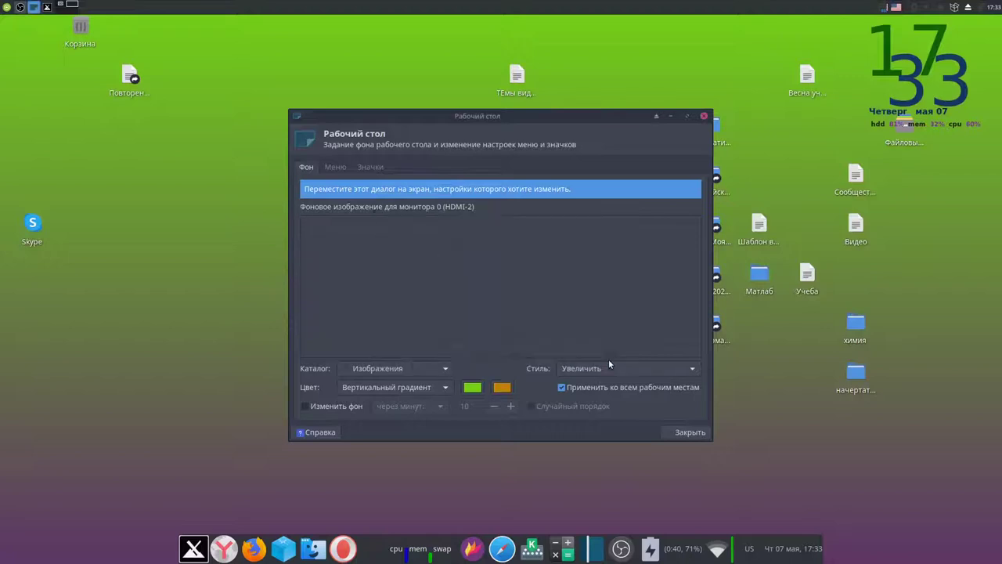
Switch the background image folder to обои
click(381, 368)
click(370, 370)
click(375, 371)
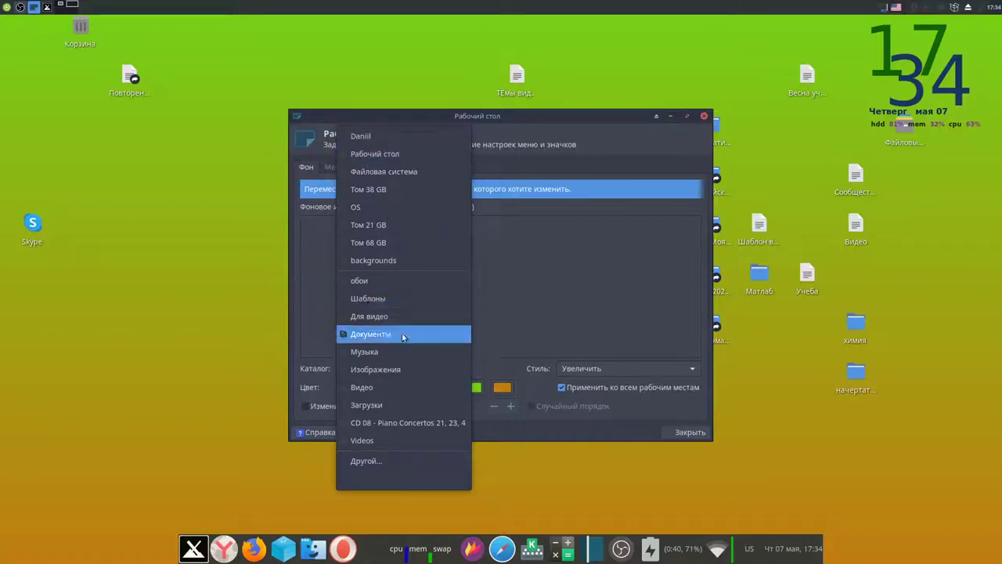
click(371, 282)
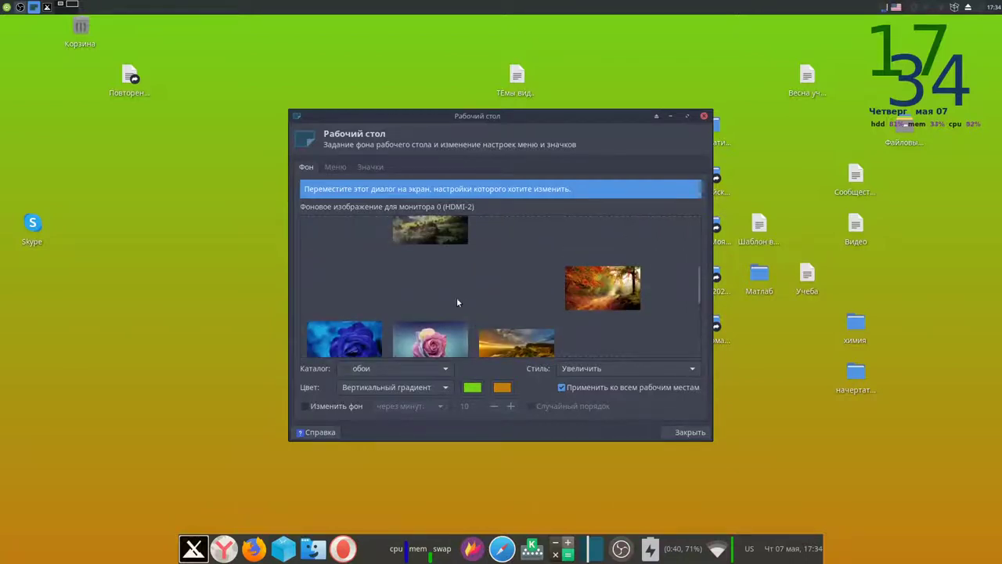
Set the picture of a mountain peak above the clouds as wallpaper and move the settings window slightly upward
click(454, 302)
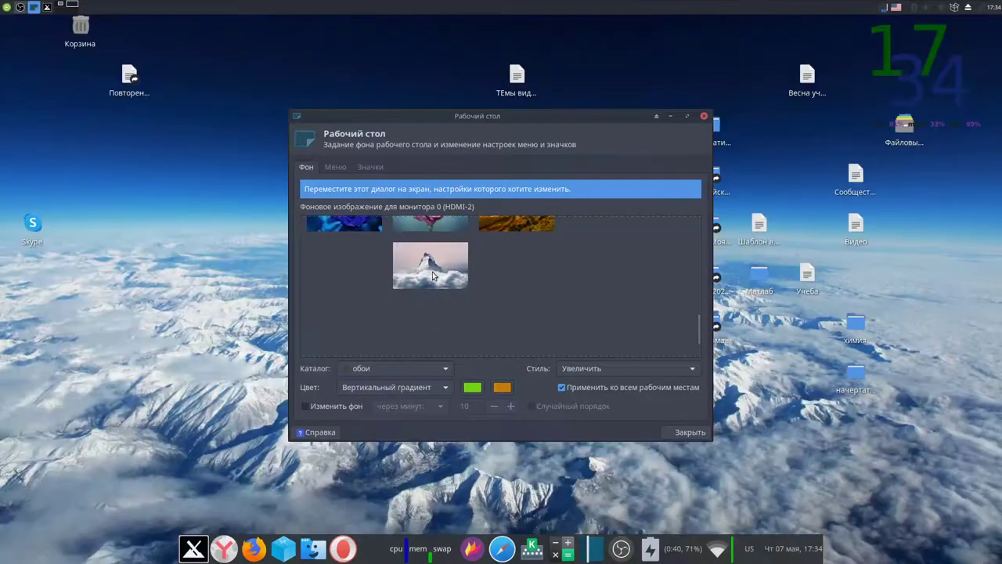
click(433, 272)
click(439, 317)
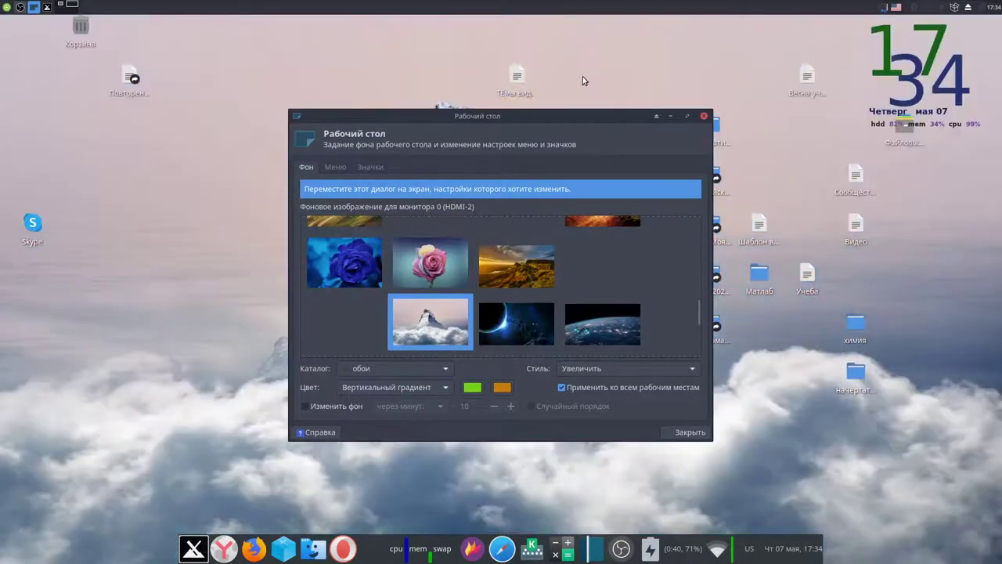
drag(580, 115, 573, 94)
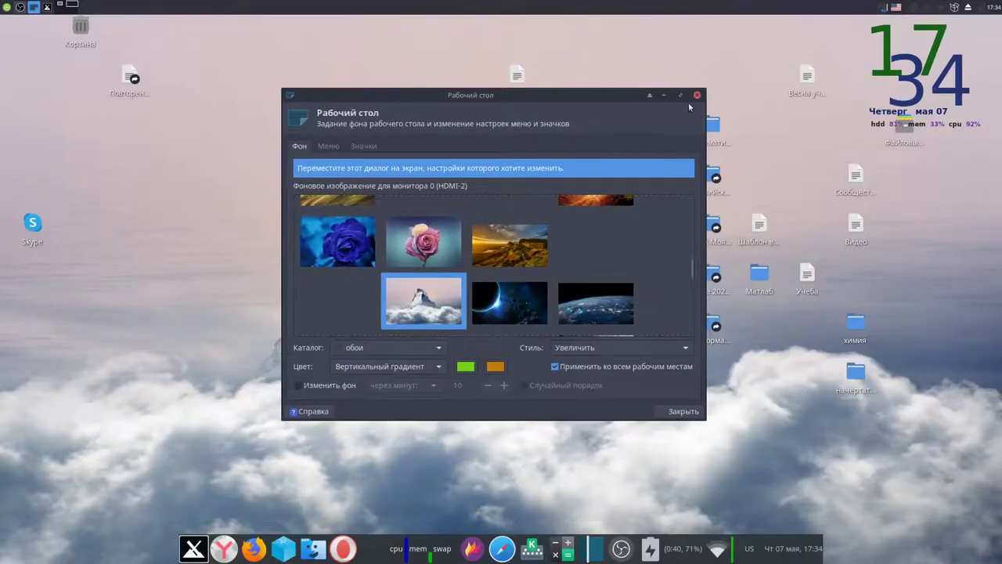
scroll(406, 274, down, 1)
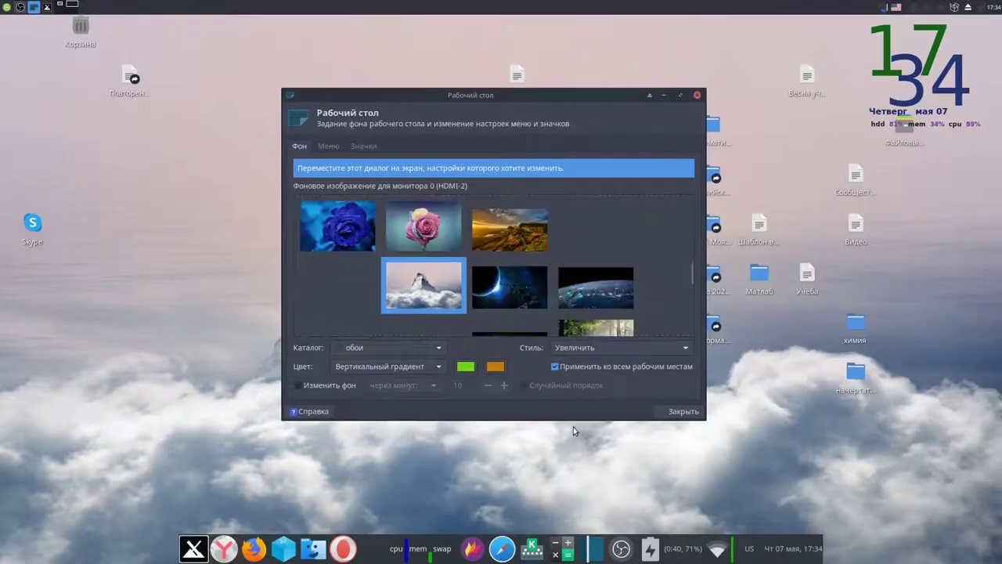
Try the Масштабировать, Растянуть and По центру styles on the mountain wallpaper, moving the settings window to reveal the picture
click(629, 353)
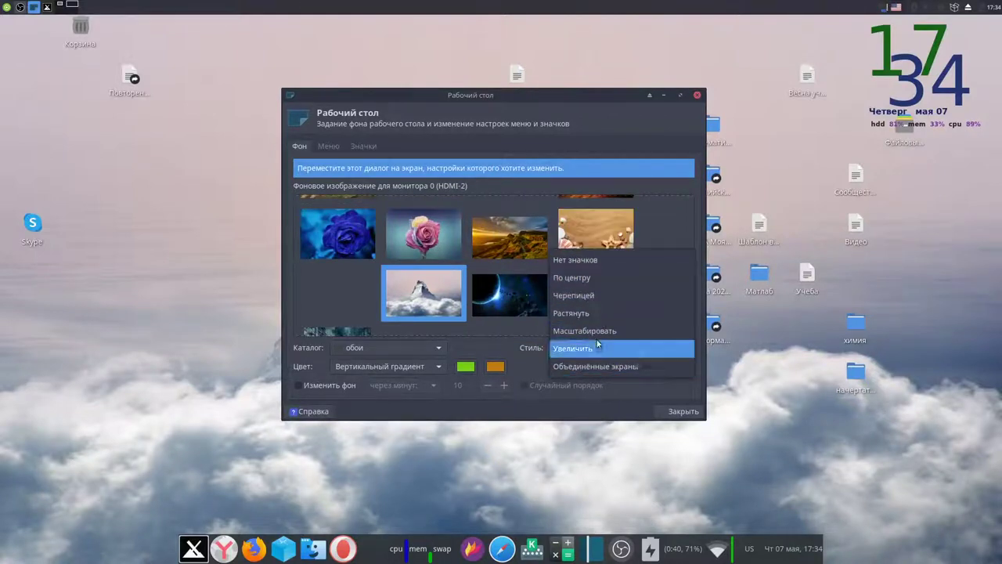
click(587, 350)
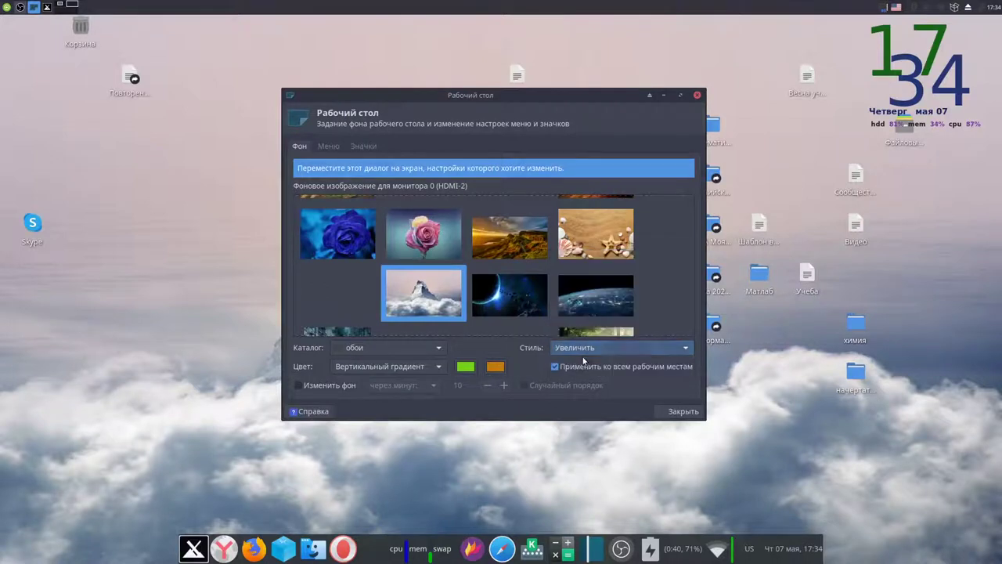
click(587, 352)
click(589, 329)
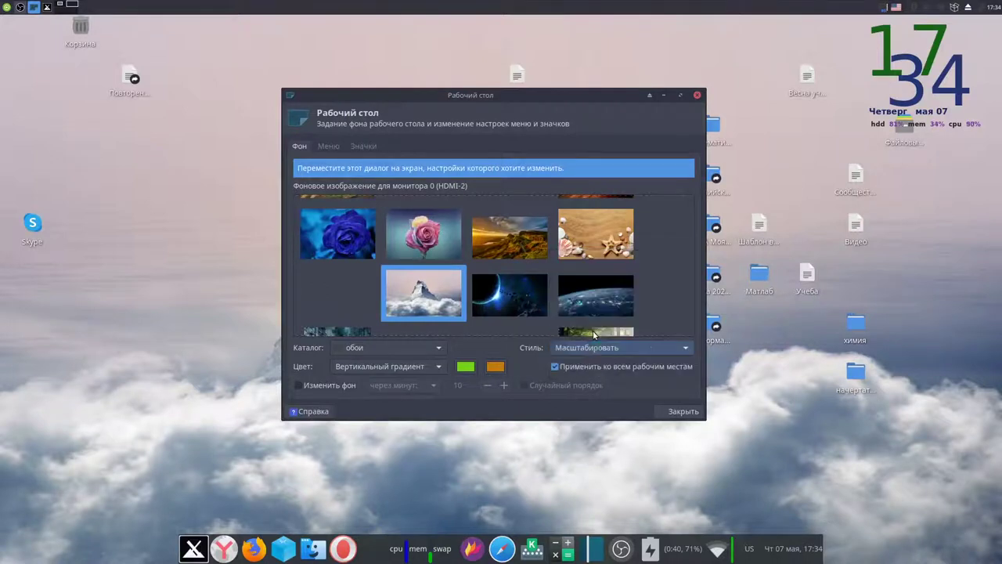
click(591, 350)
click(594, 331)
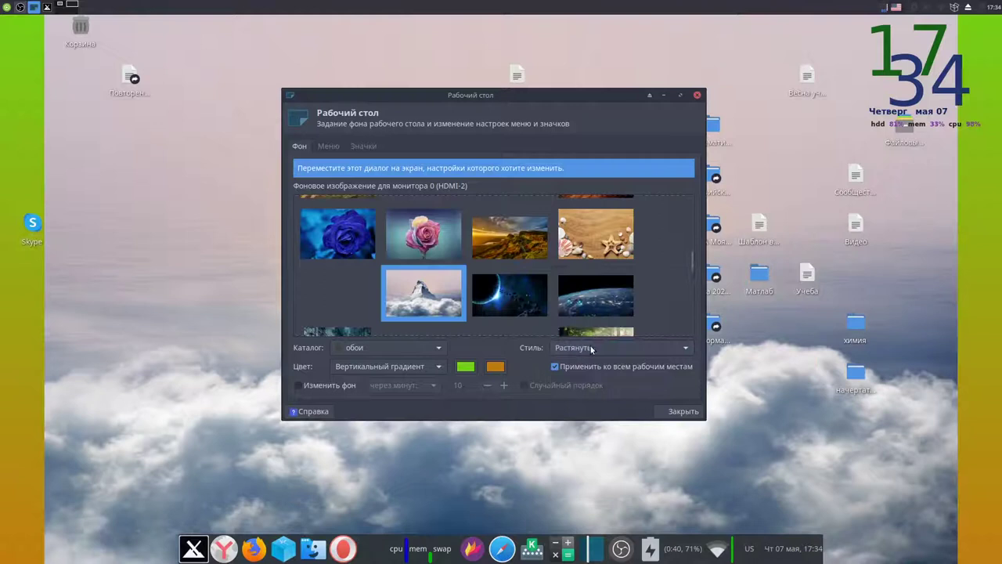
click(620, 350)
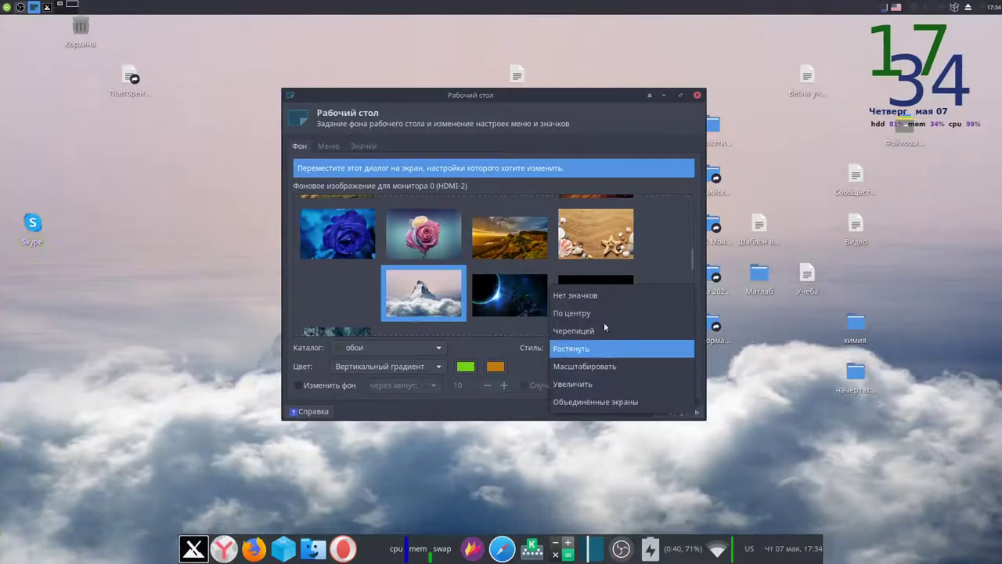
click(605, 313)
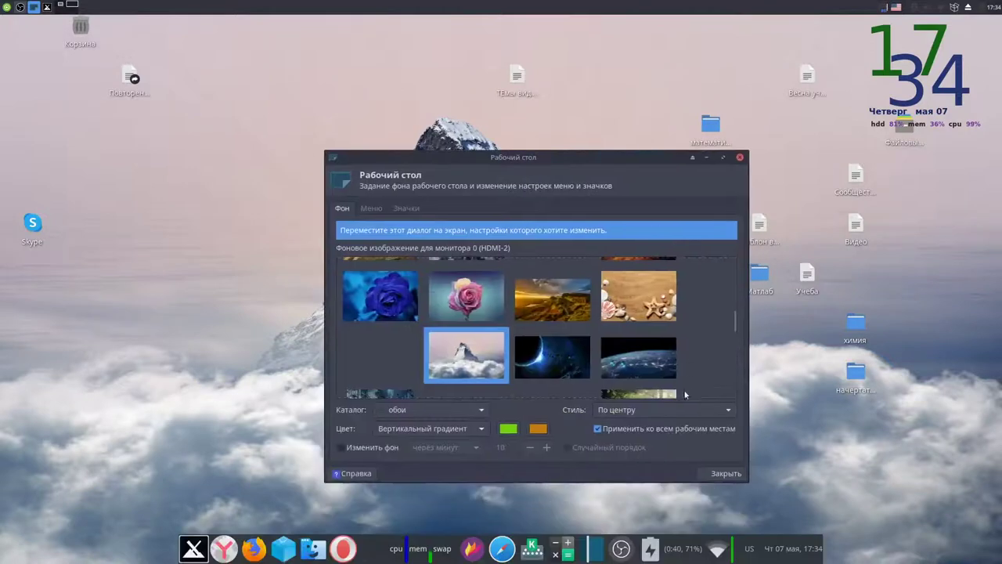
Try the wallpaper style Нет значков, followed by По центру and Растянуть
click(675, 406)
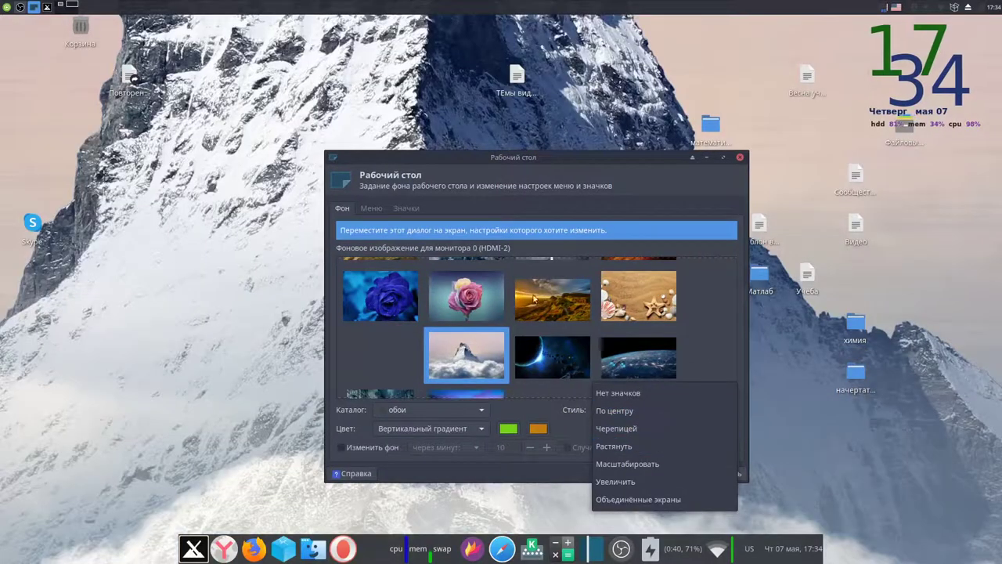
click(639, 396)
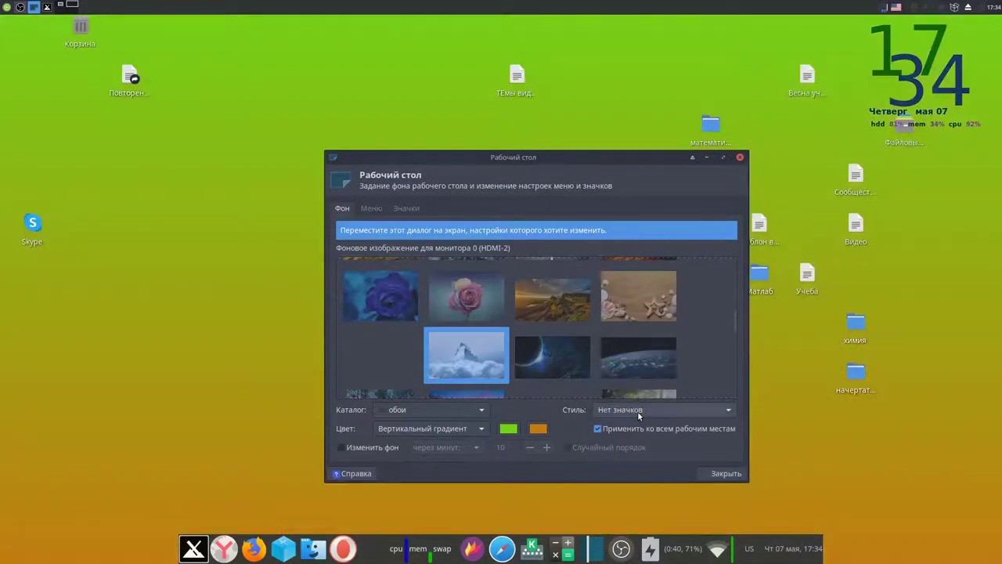
click(637, 411)
click(641, 434)
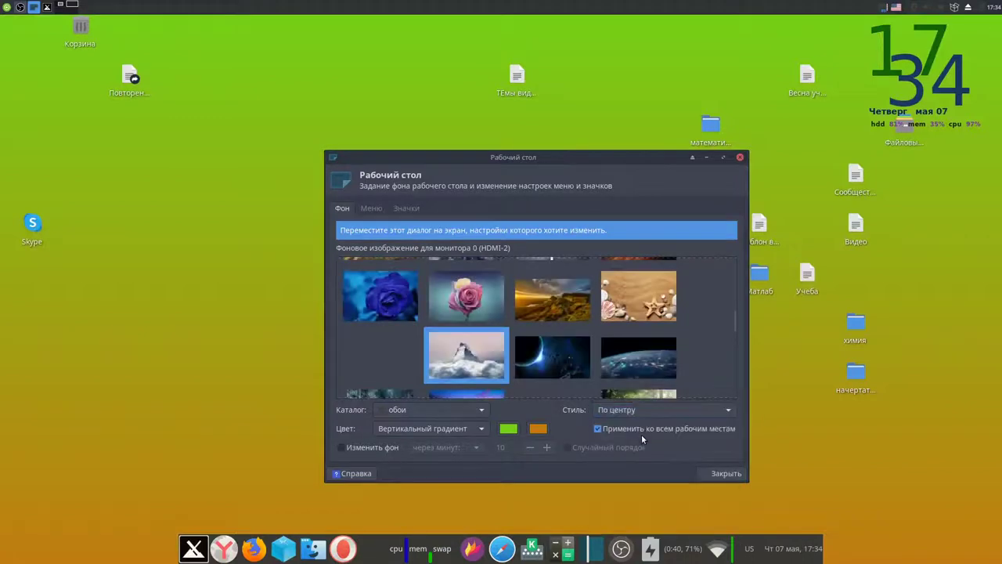
click(650, 412)
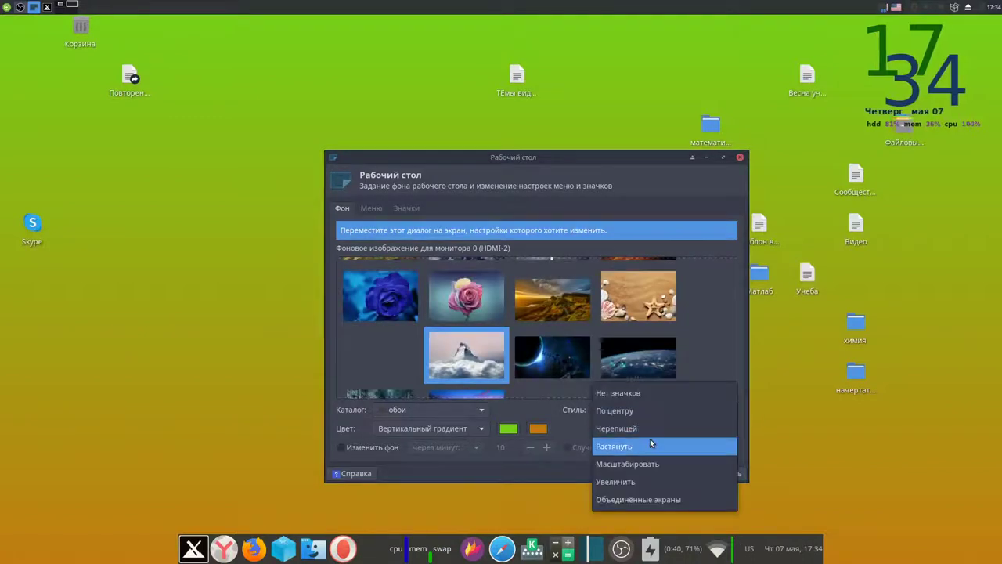
click(650, 444)
click(457, 409)
click(457, 408)
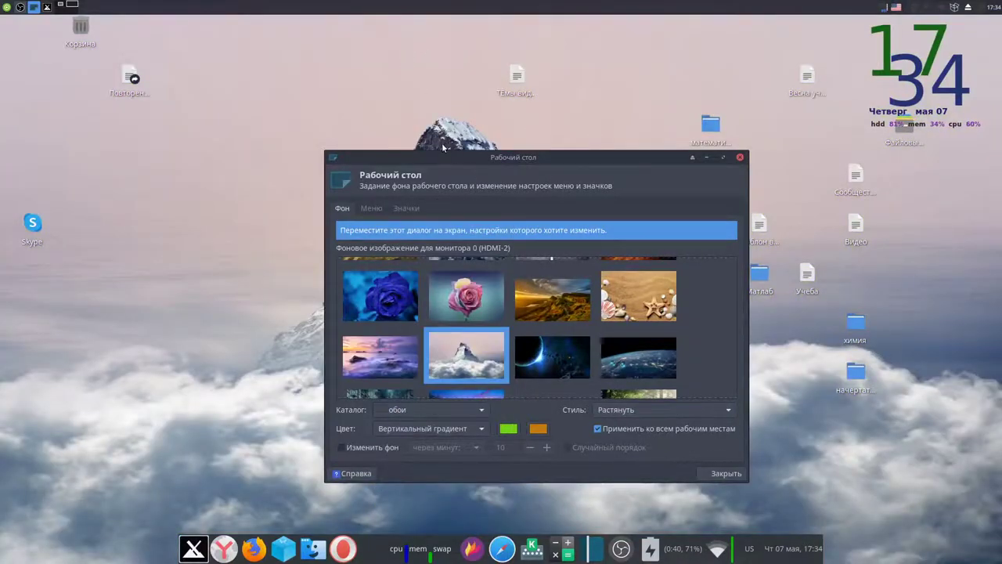
Try the Черепицей style on the mountain wallpaper and reposition the settings window to view the desktop behind it
drag(459, 166, 398, 106)
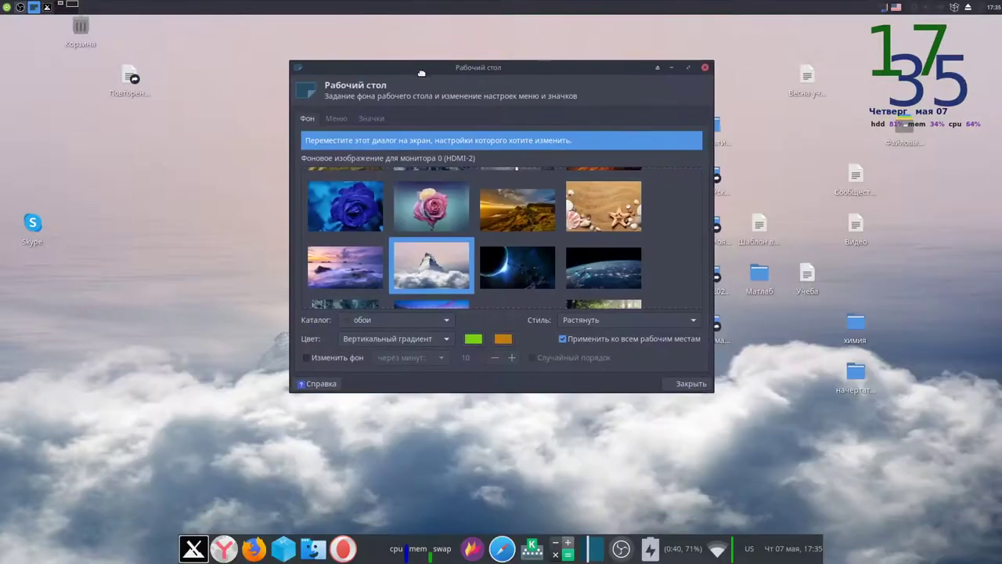
click(624, 318)
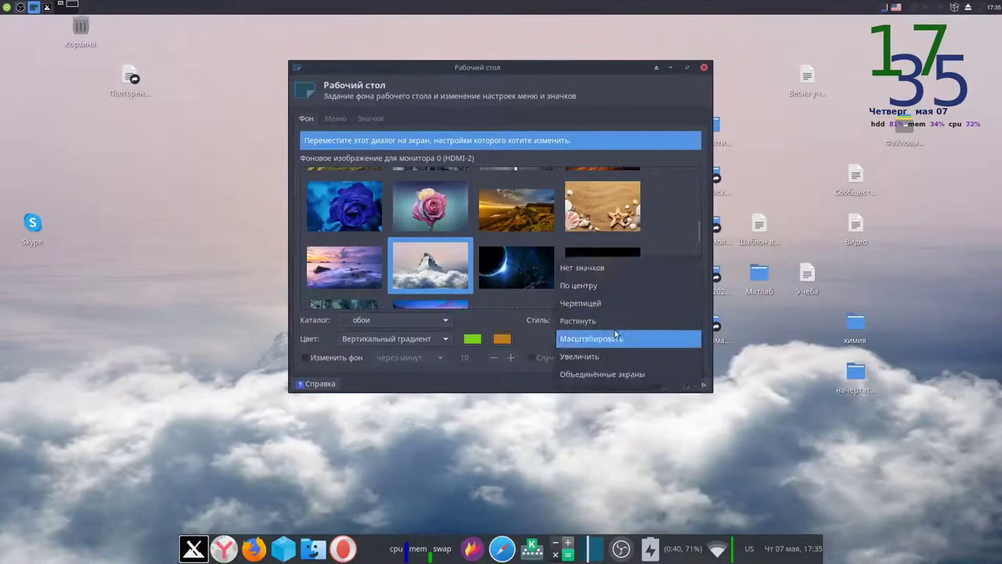
click(593, 305)
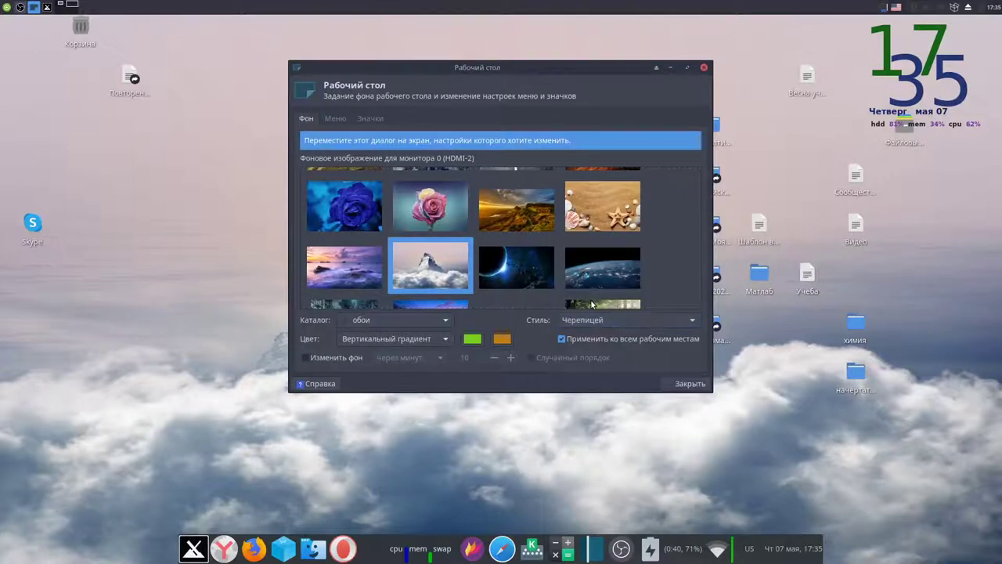
drag(479, 71, 458, 116)
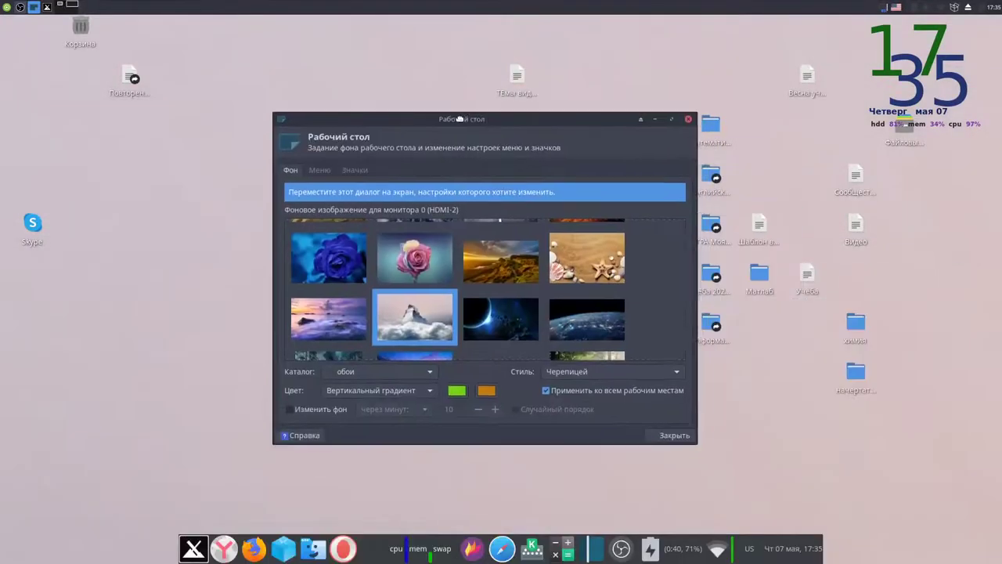
Switch the wallpaper style to Масштабировать and finally to Увеличить, moving the settings window down off the mountain peak
click(607, 369)
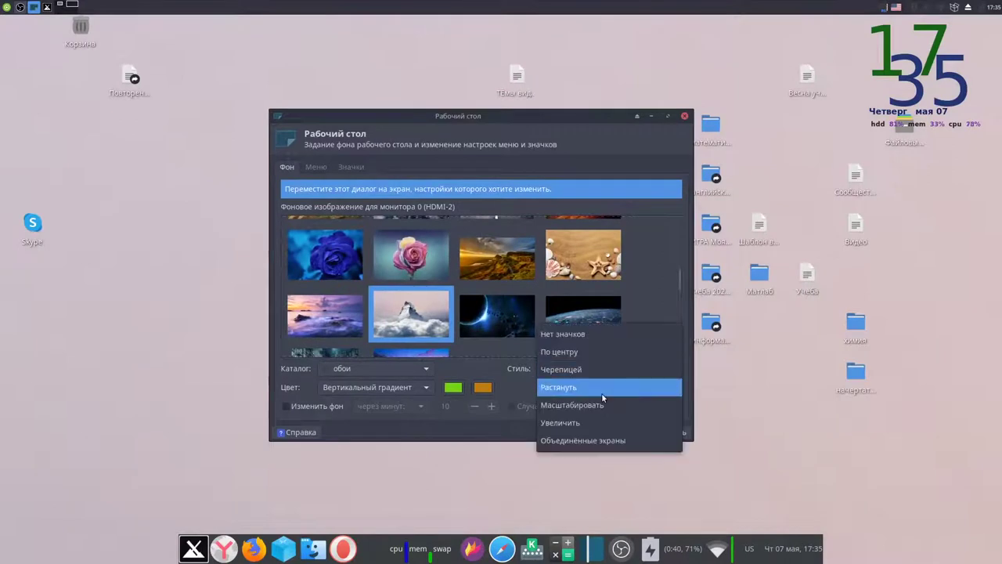
click(602, 406)
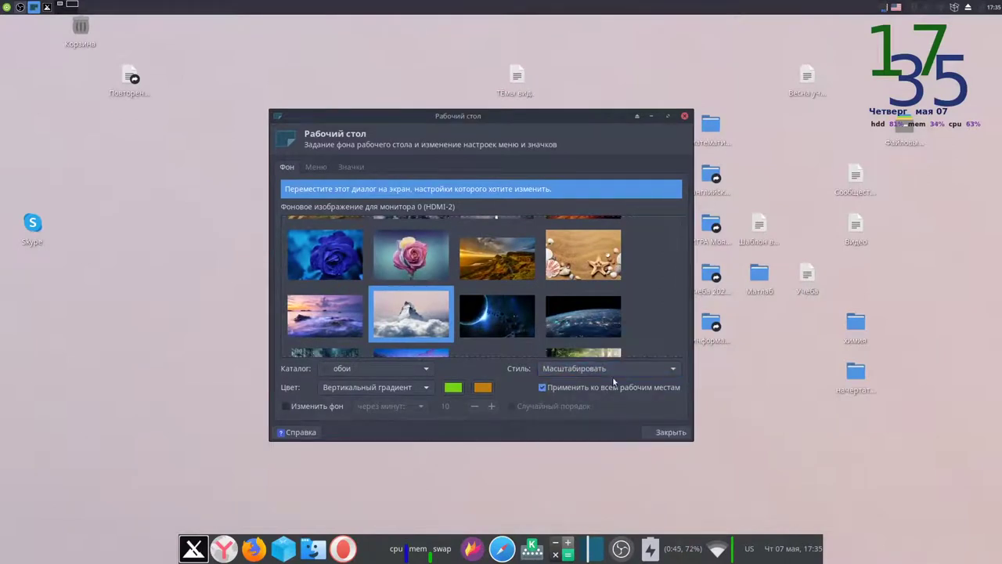
click(623, 372)
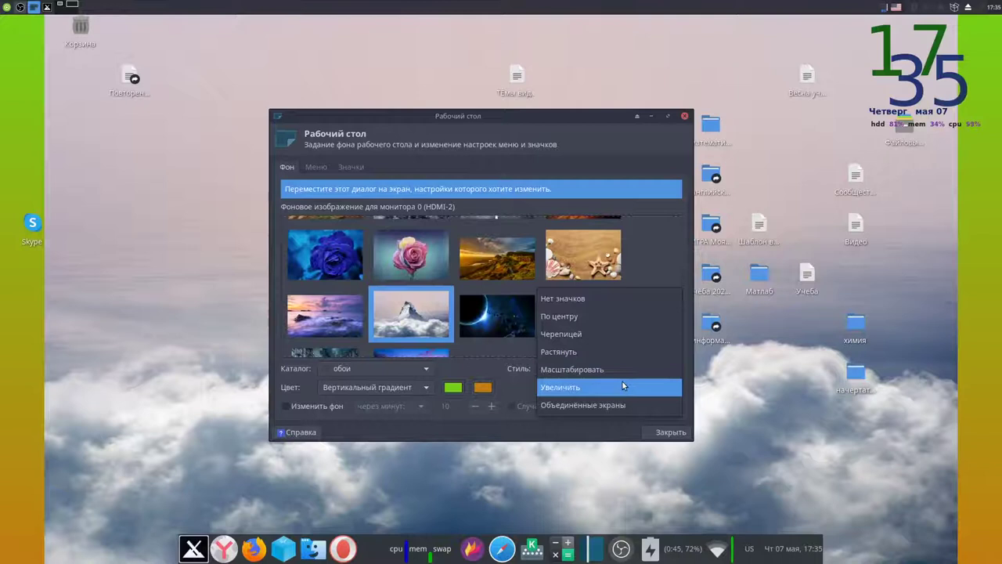
click(623, 382)
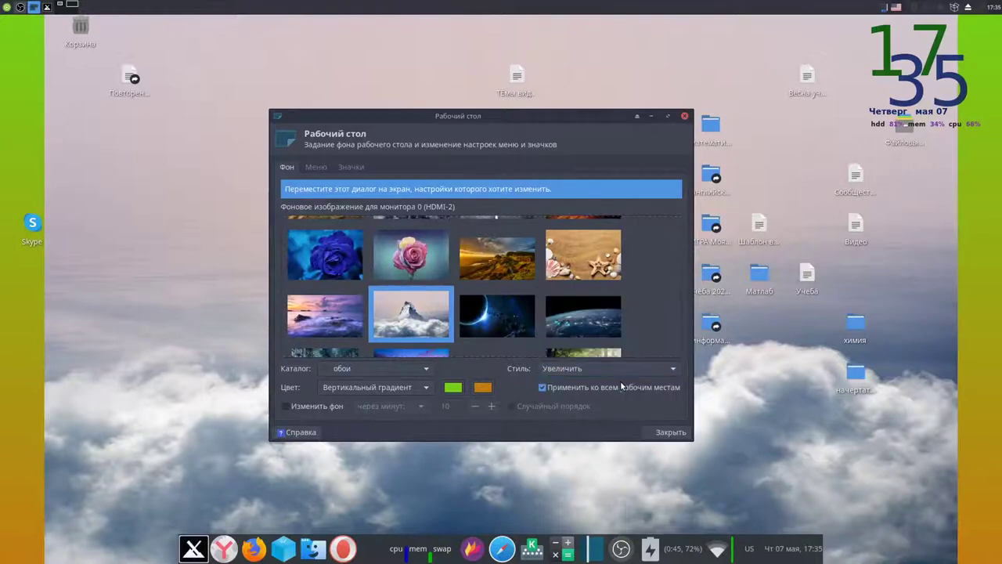
drag(593, 116, 568, 195)
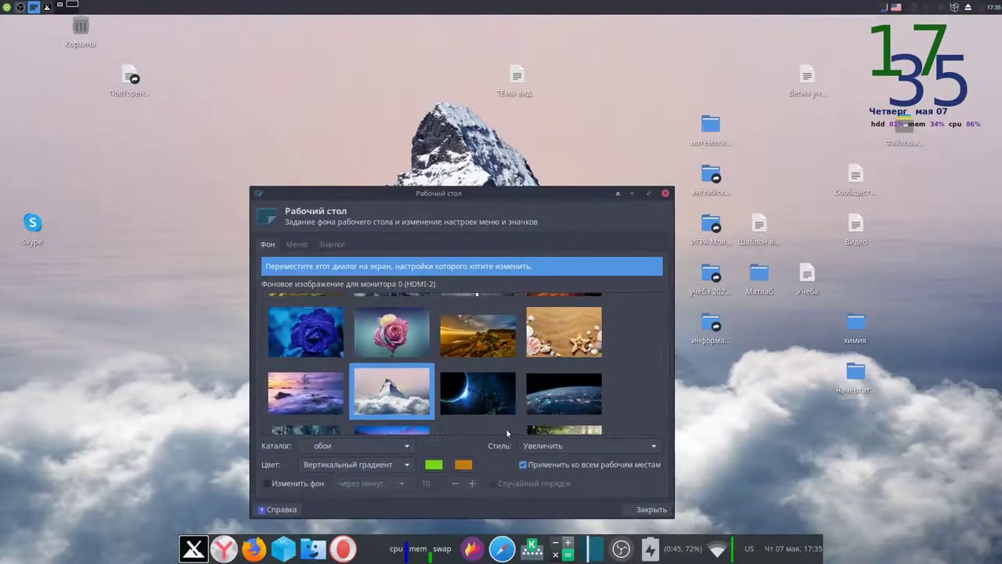
Set the dotted sphere optical illusion picture as wallpaper and move the settings window higher on the desktop
scroll(472, 399, down, 2)
scroll(423, 352, down, 2)
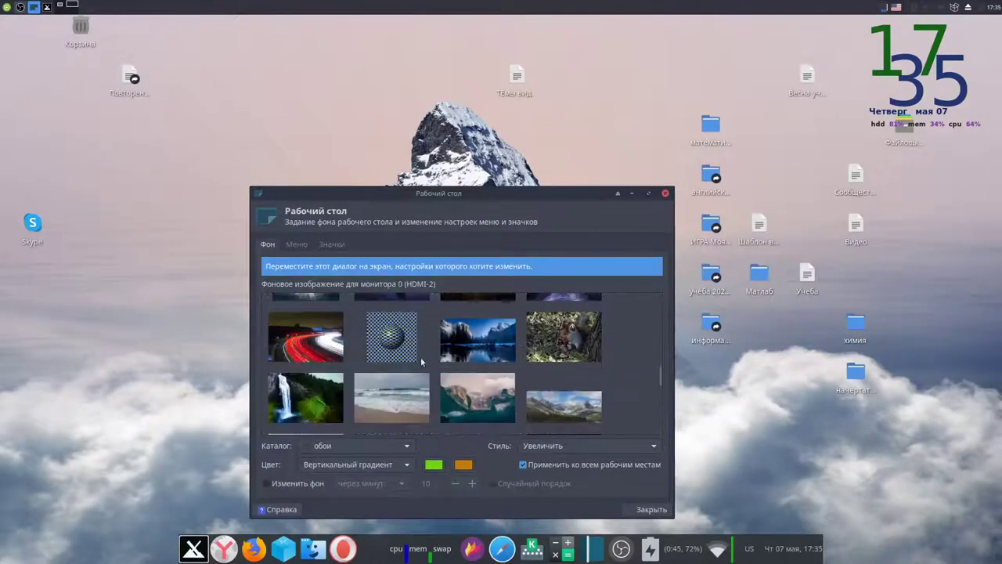
click(398, 335)
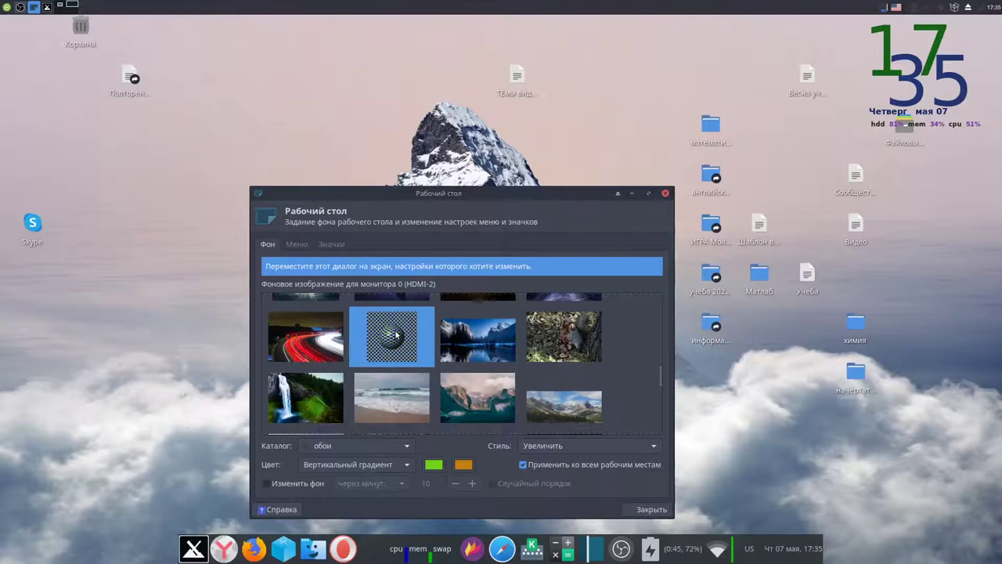
drag(556, 194, 517, 133)
Try the Черепицей style on the dotted sphere wallpaper and move the settings window between the two spheres
click(549, 385)
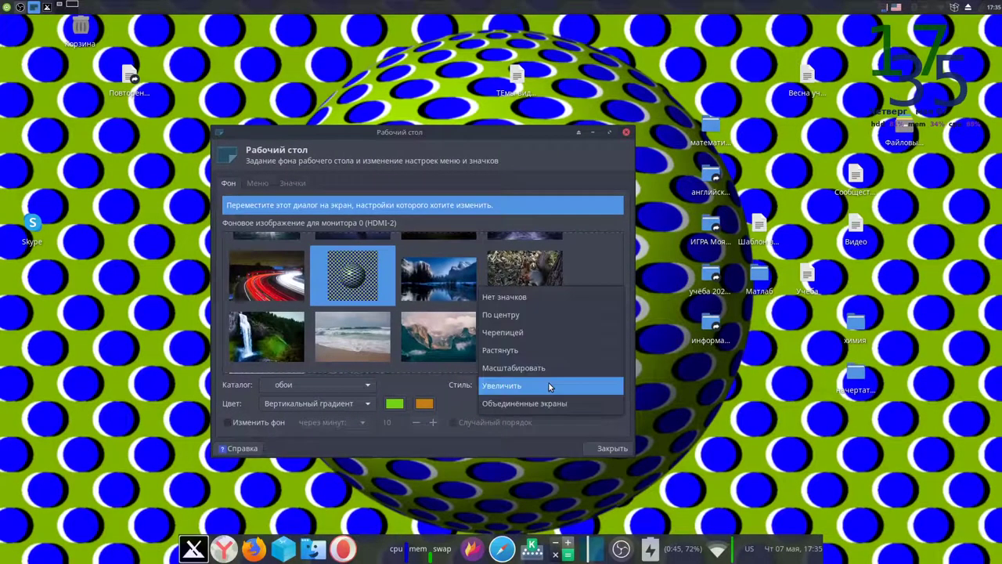
click(527, 338)
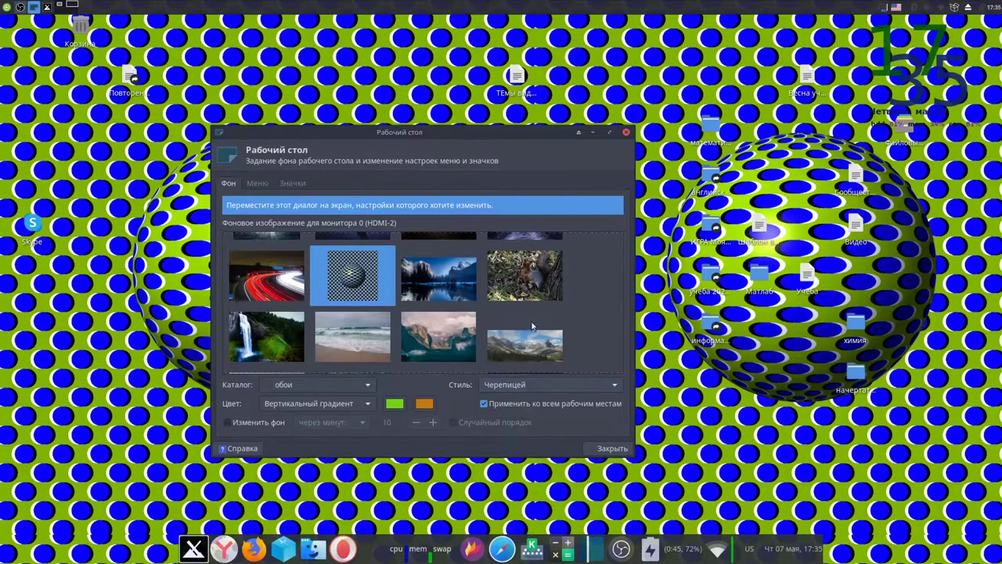
drag(523, 151, 577, 111)
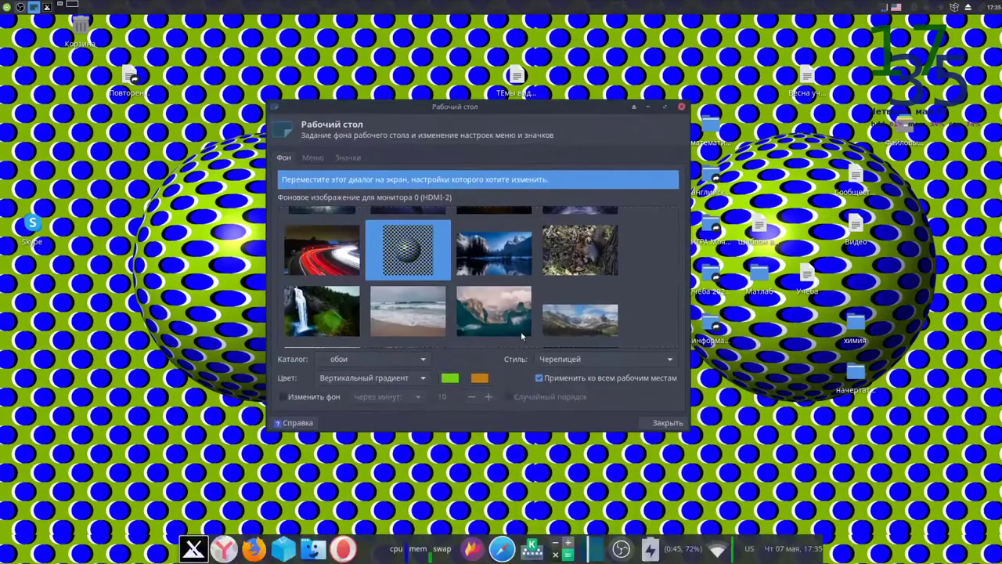
Try the mountain lake wallpaper, then apply the night highway light-trails picture with the Увеличить style
click(491, 257)
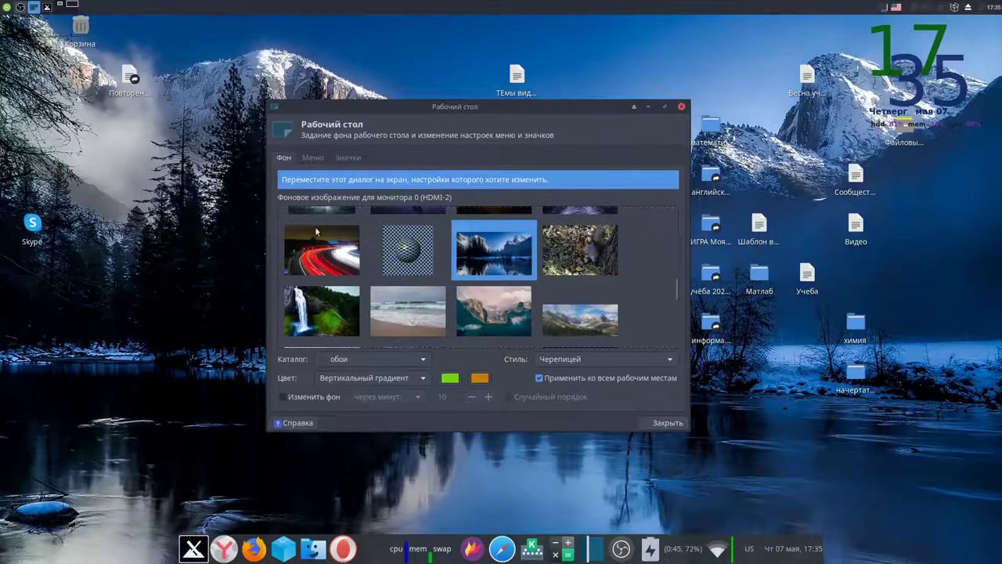
click(301, 249)
drag(486, 275, 572, 276)
click(716, 365)
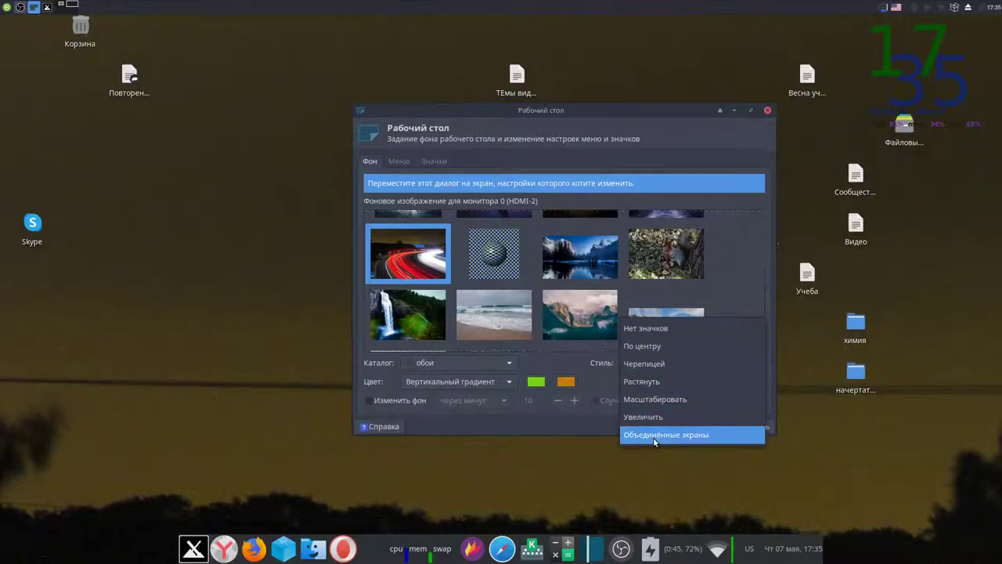
click(660, 415)
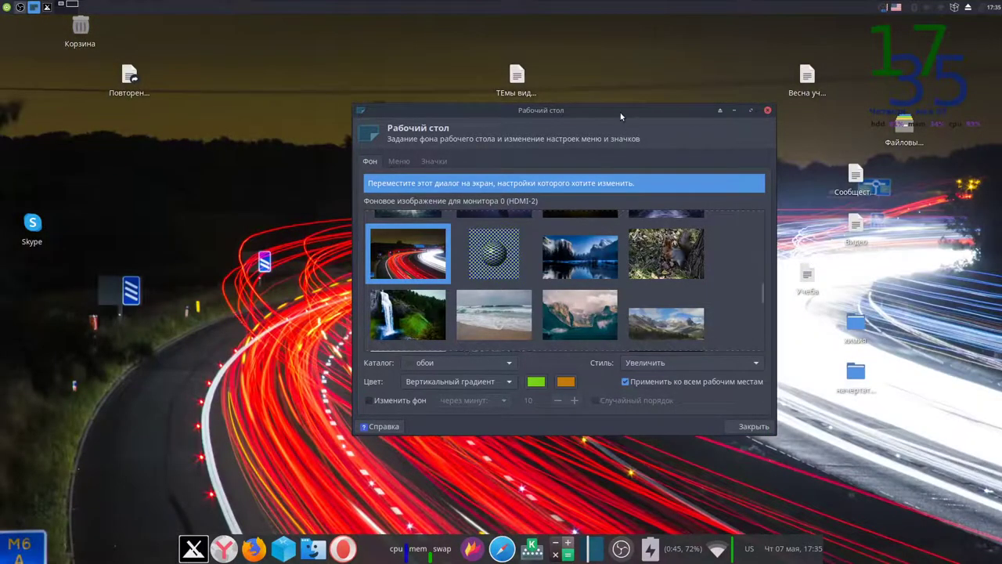
Try the Растянуть, По центру and again Растянуть styles on the highway wallpaper, moving the settings window to view the picture behind it
drag(621, 116, 616, 192)
click(677, 439)
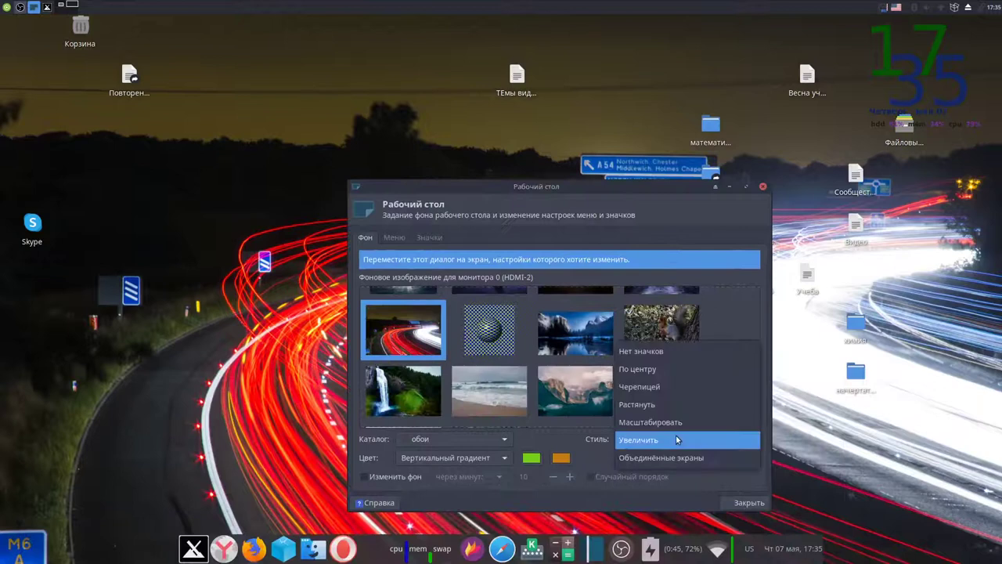
click(675, 405)
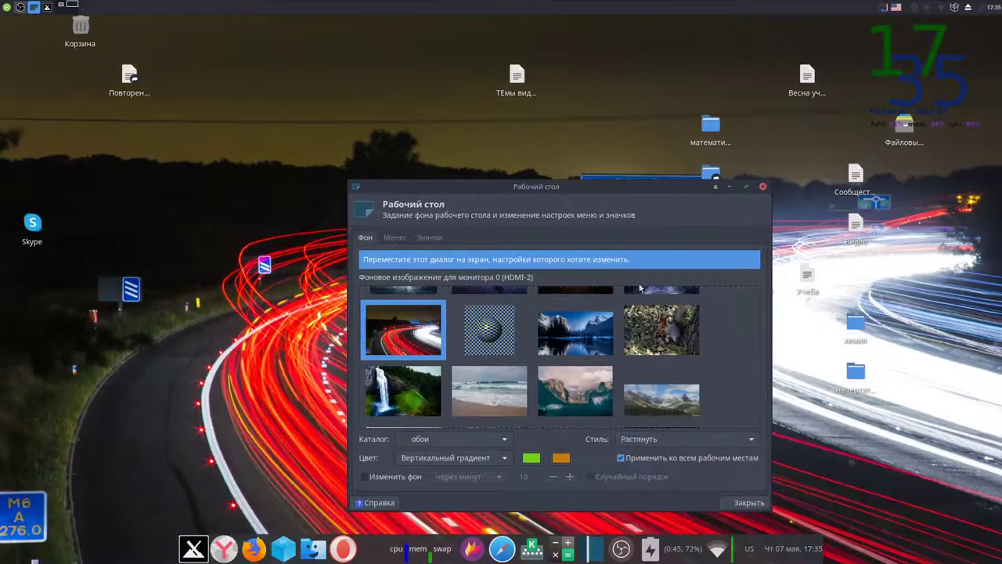
drag(563, 183, 499, 172)
click(585, 423)
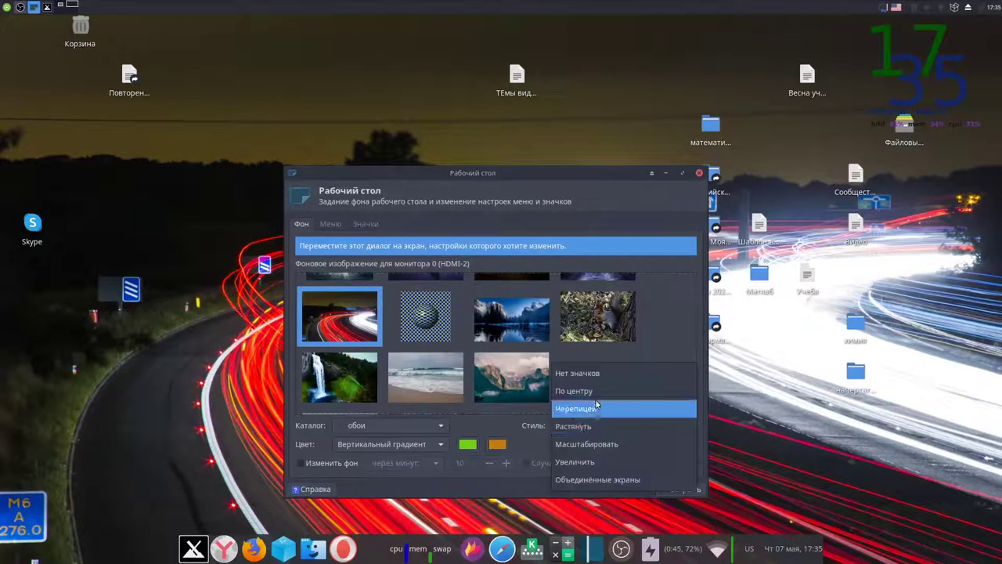
click(599, 397)
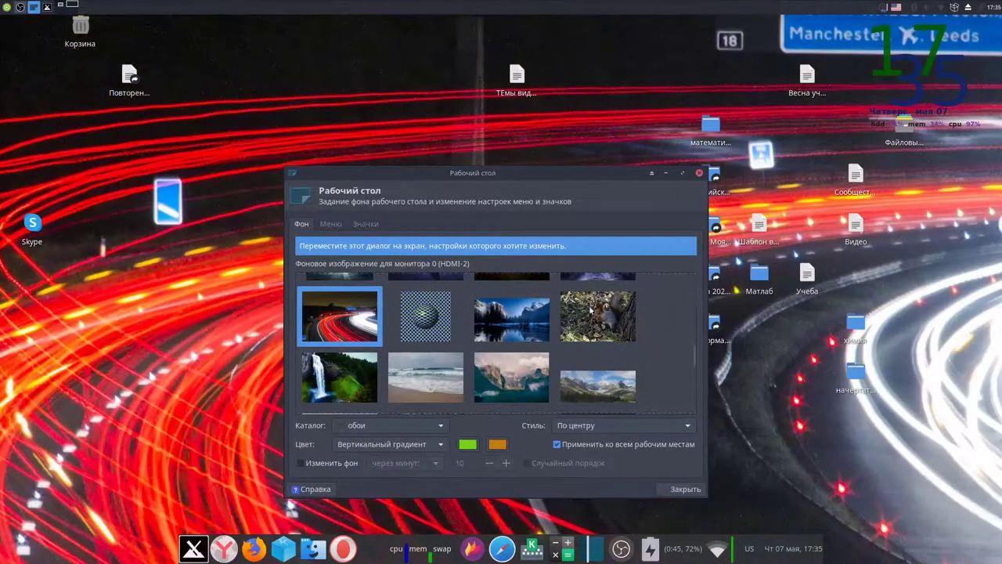
click(596, 425)
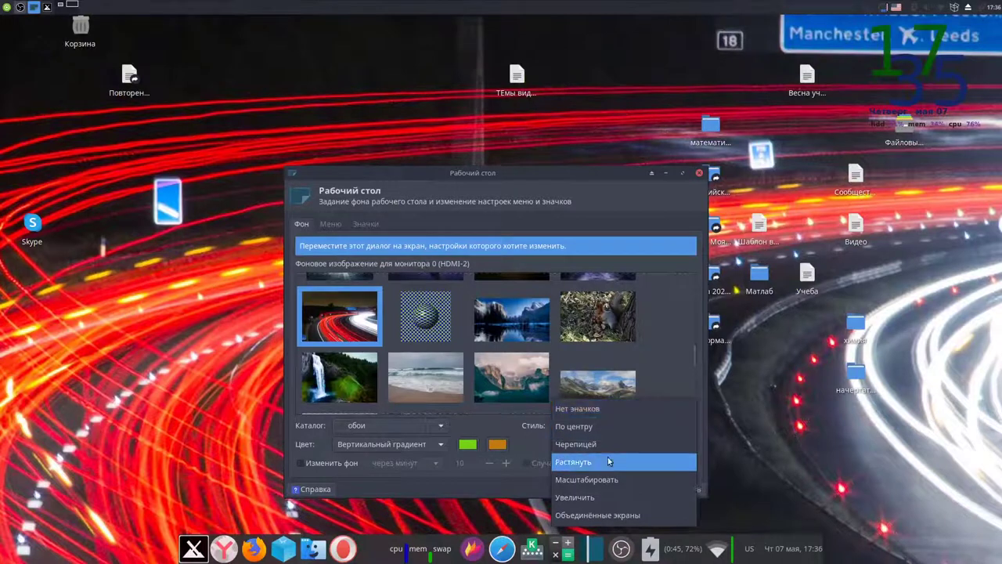
click(609, 464)
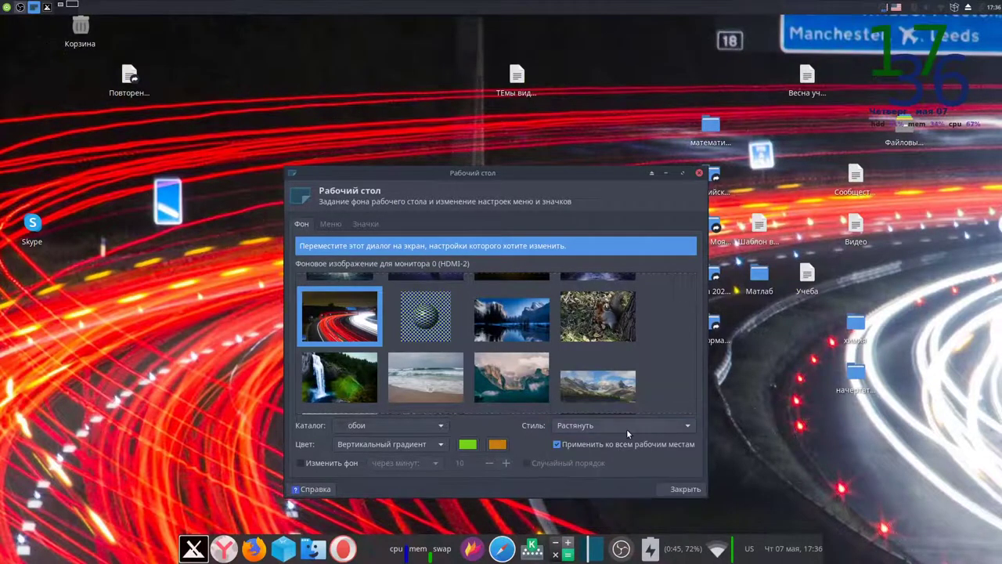
Try the Масштабировать style, set the highway wallpaper back to Увеличить and close the desktop settings
click(627, 428)
click(624, 443)
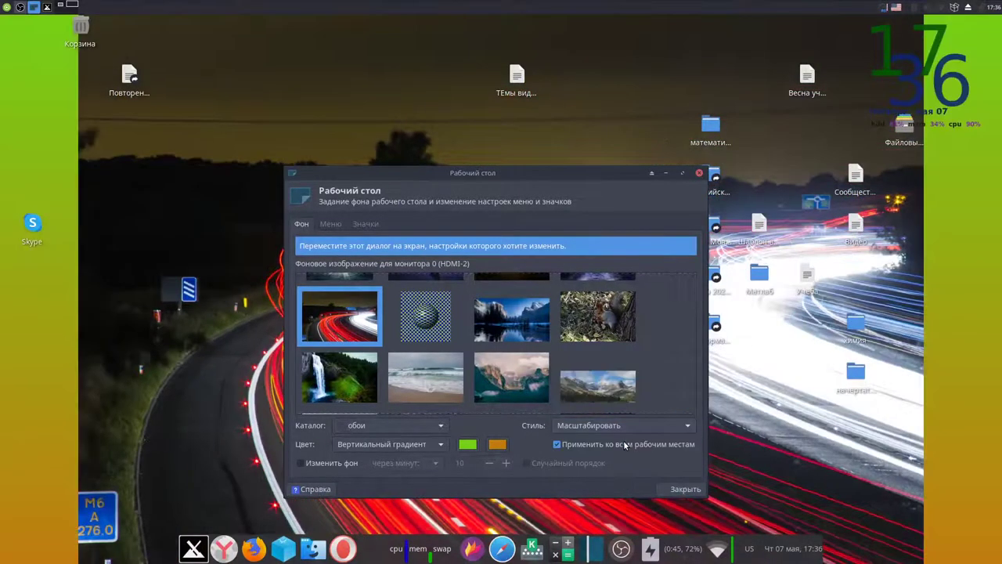
click(624, 432)
click(624, 442)
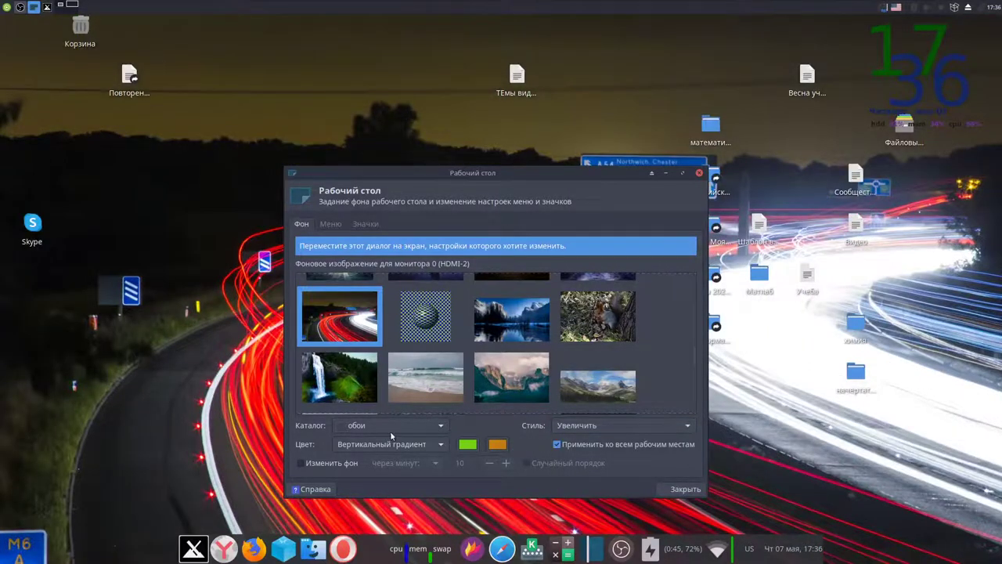
drag(511, 177, 450, 102)
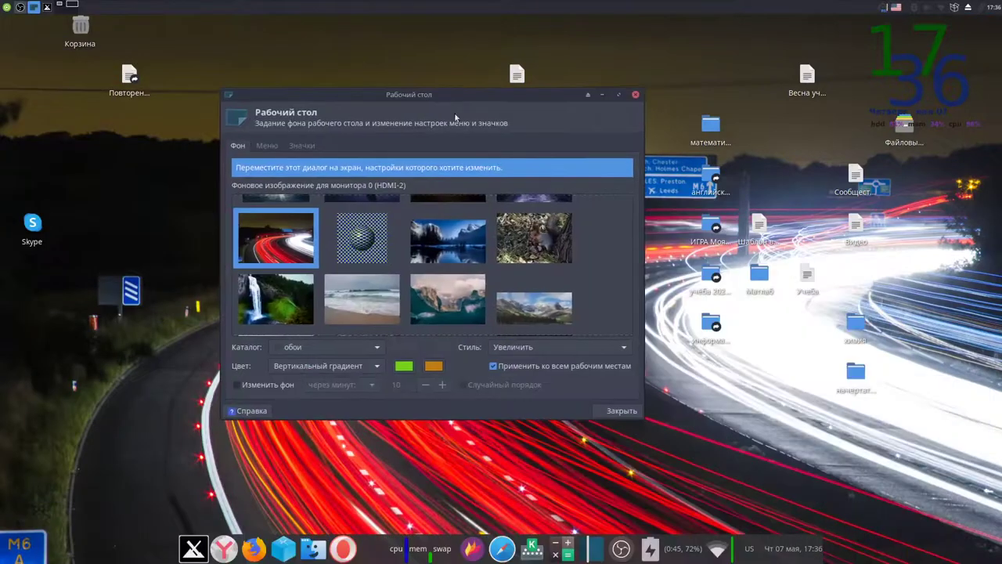
click(635, 95)
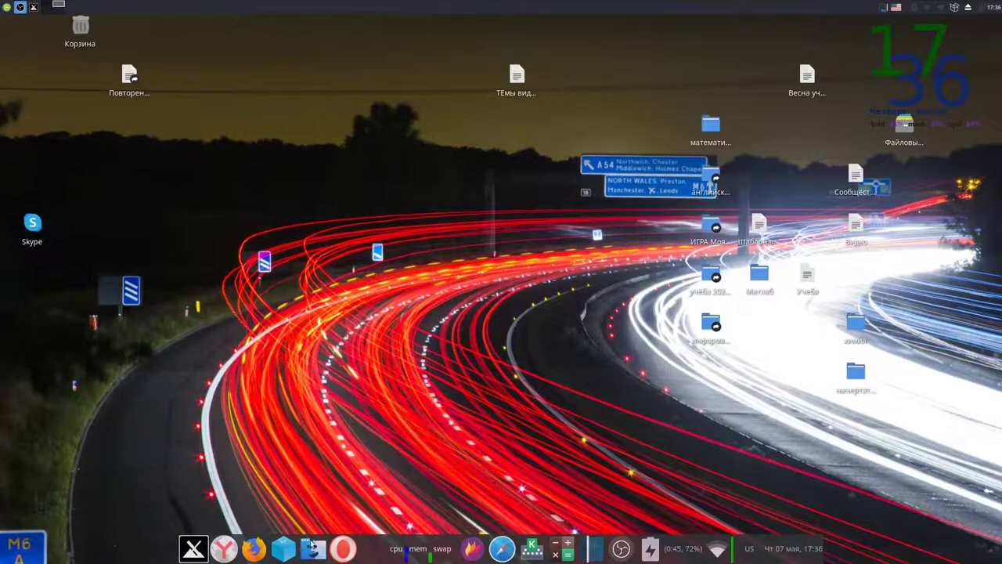
Find Панель by searching the application menu for "па" and open the panel settings
right_click(760, 6)
mouse_move(798, 86)
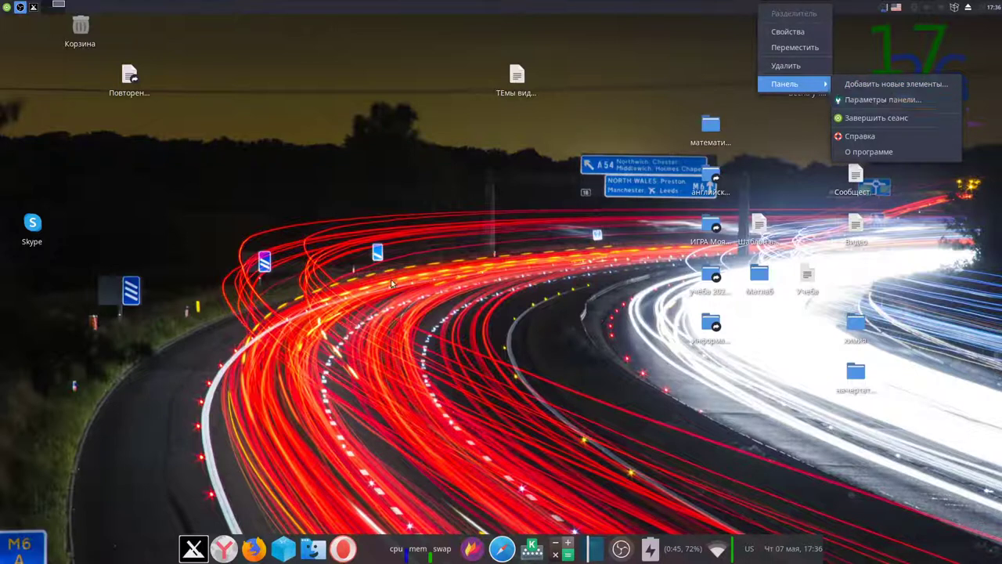
click(230, 548)
click(193, 550)
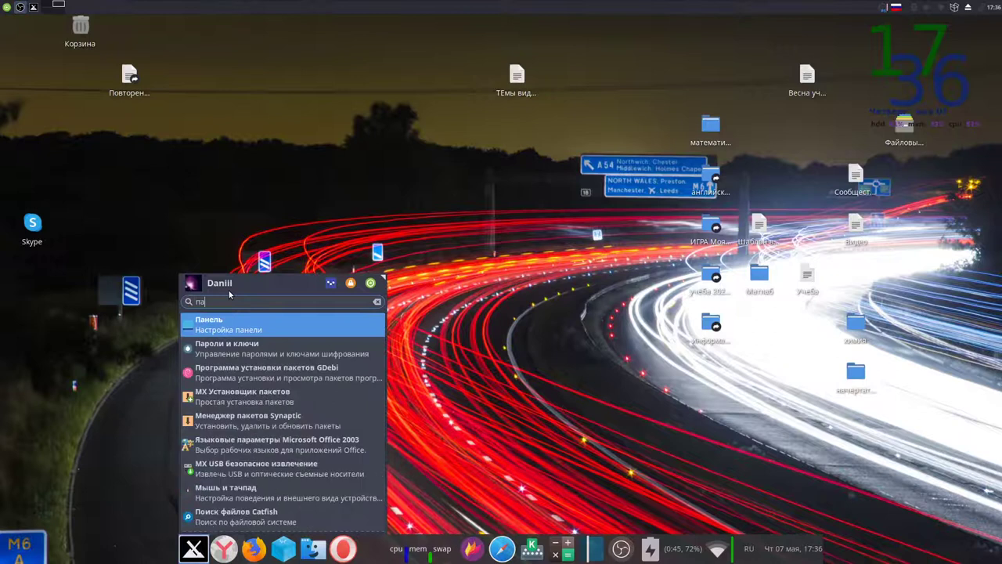
click(232, 330)
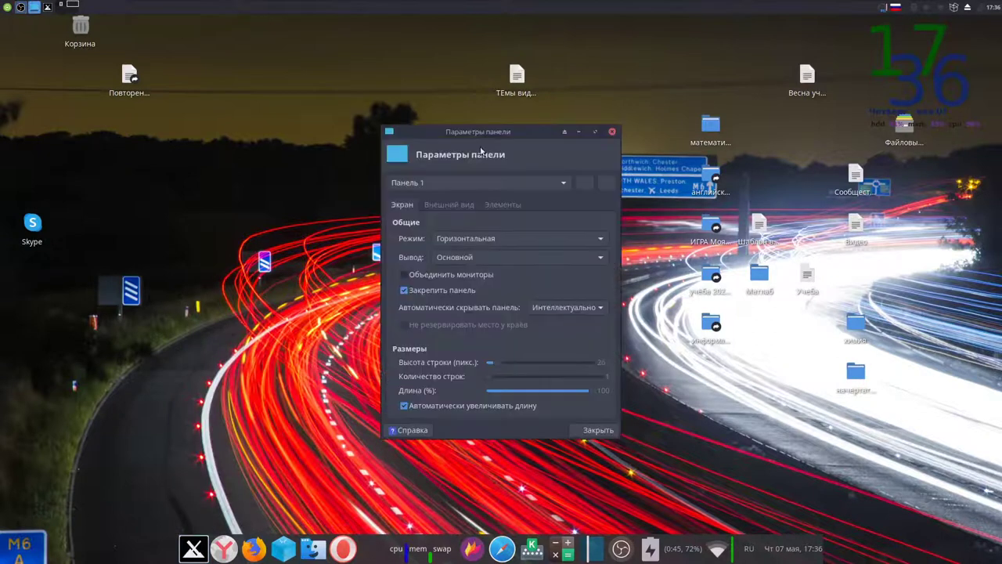
With Панель 1 selected, try the Вертикальная mode and return the panel to Горизонтальная
click(518, 179)
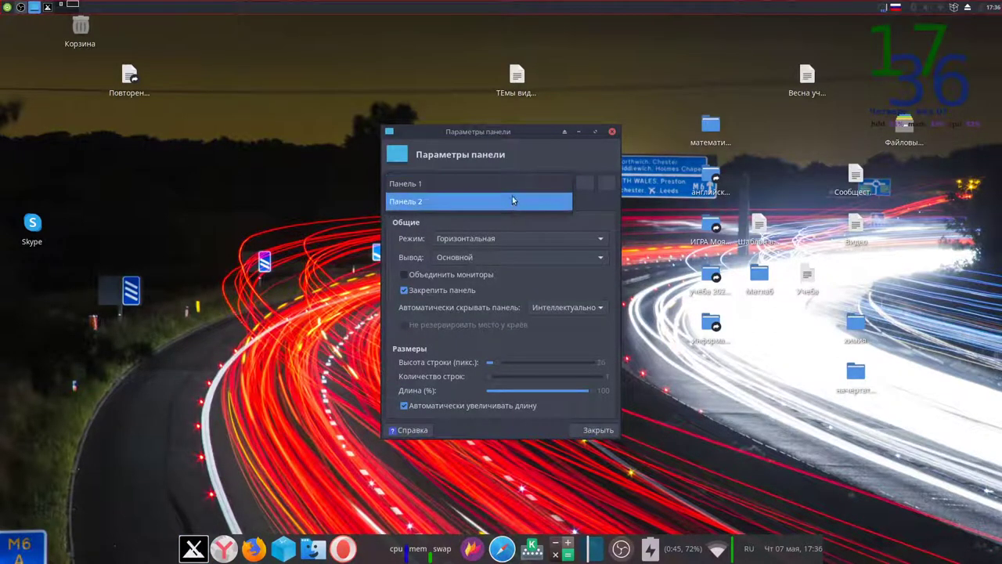
click(470, 182)
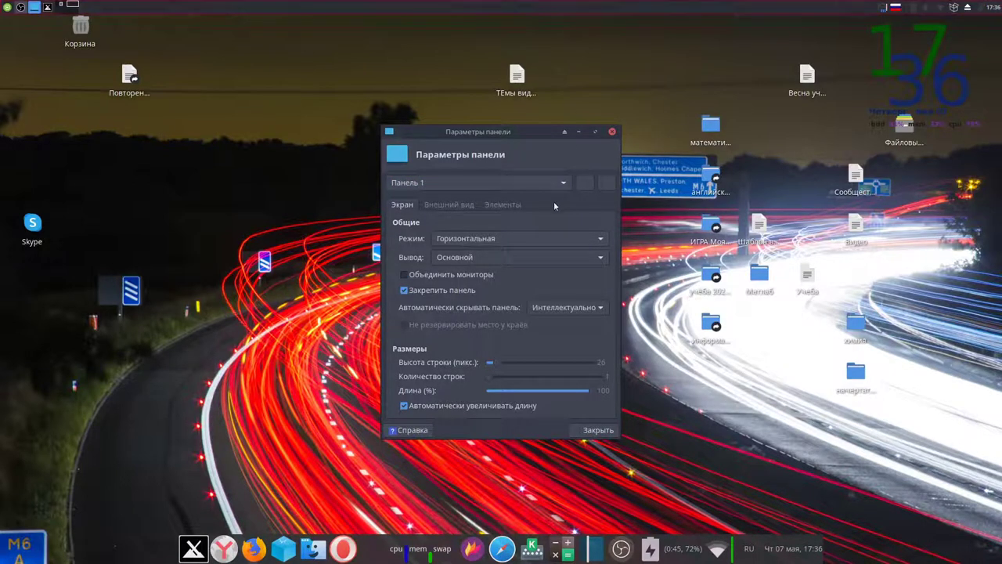
click(470, 239)
click(470, 239)
click(469, 240)
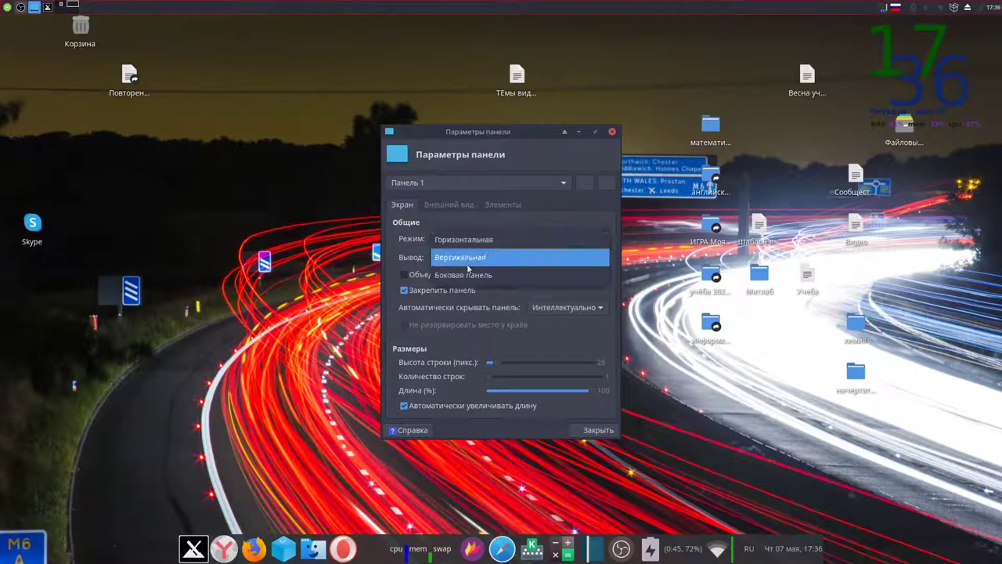
click(469, 264)
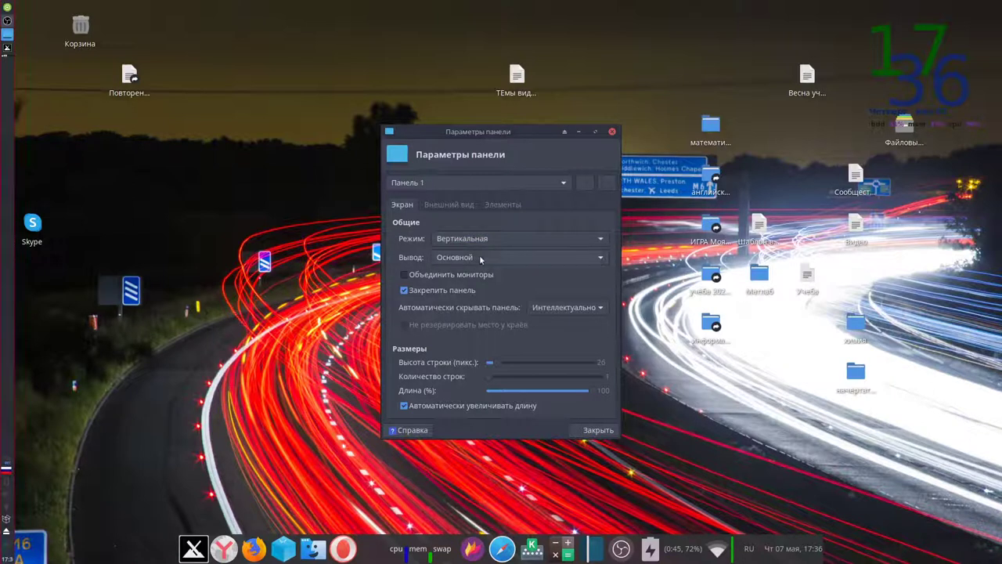
click(482, 239)
click(502, 222)
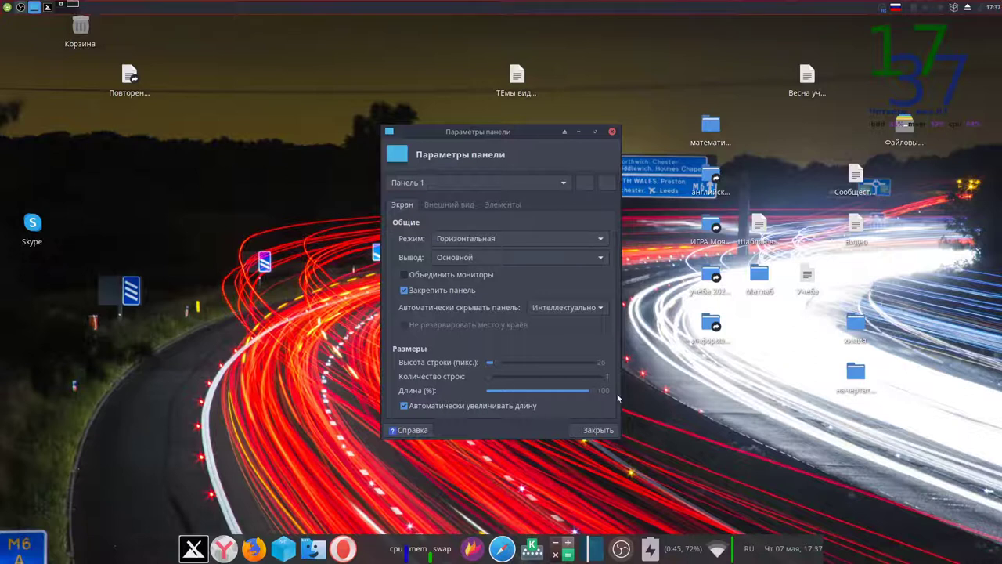
Select Панель 2 and set its automatic hiding to Никогда
click(457, 181)
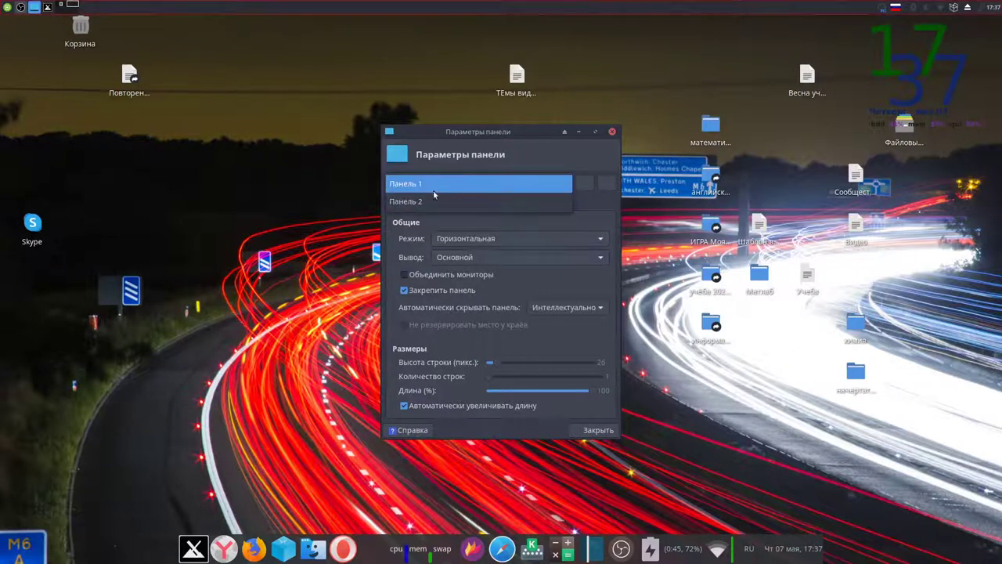
click(426, 202)
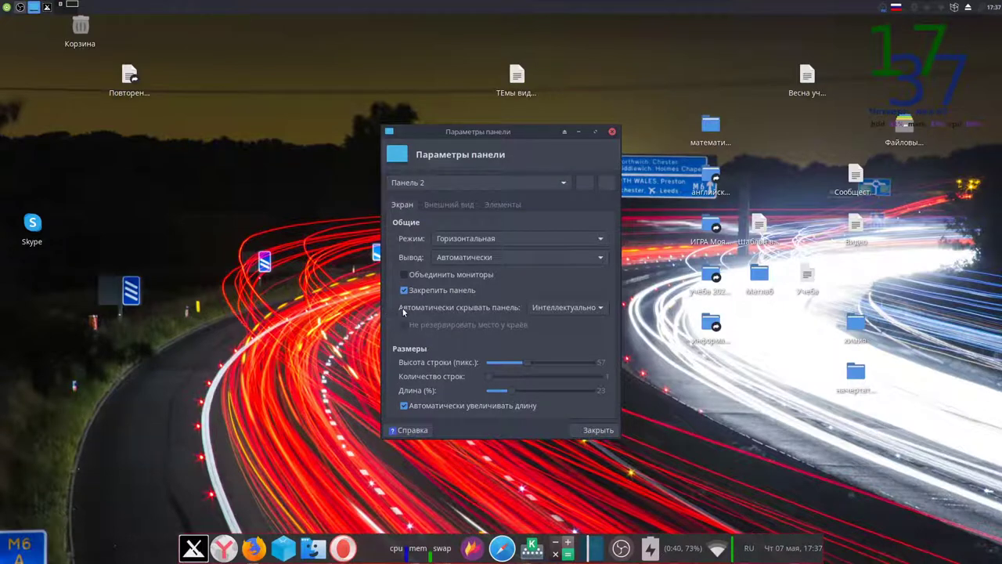
click(548, 310)
click(564, 291)
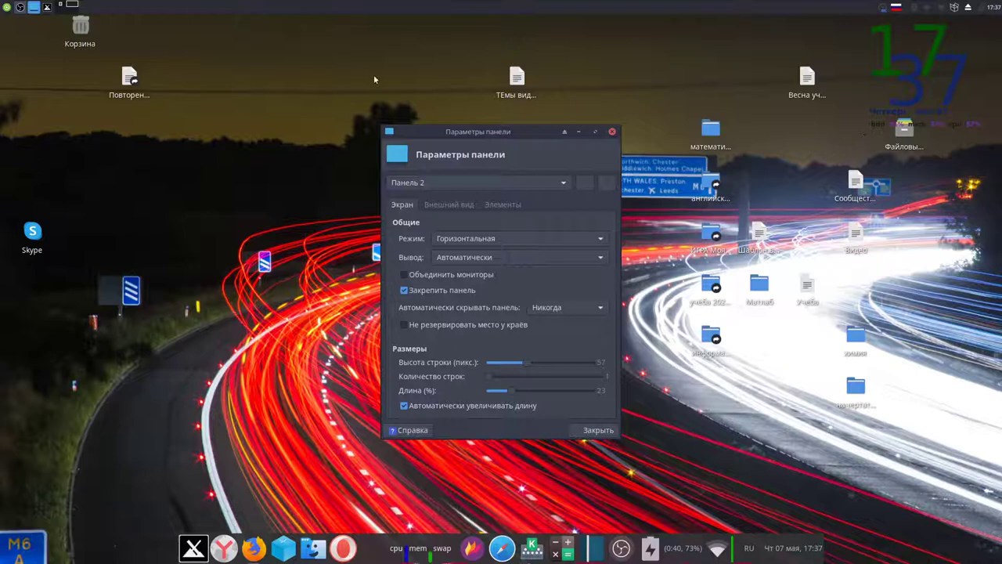
Open the математика desktop folder, test its window maximised against the panels, and restore it lower on the desktop
click(712, 128)
double_click(712, 128)
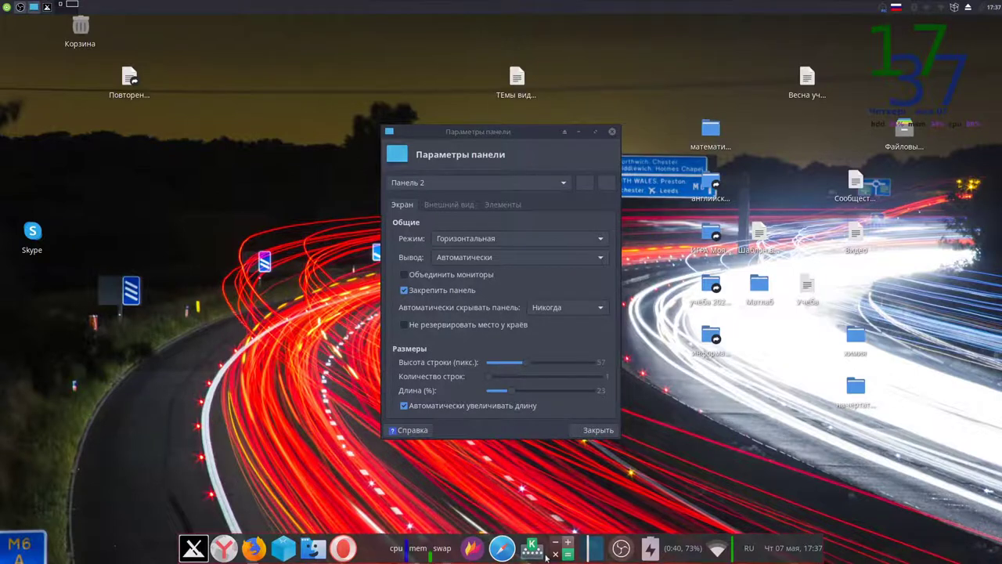
drag(473, 126, 436, 66)
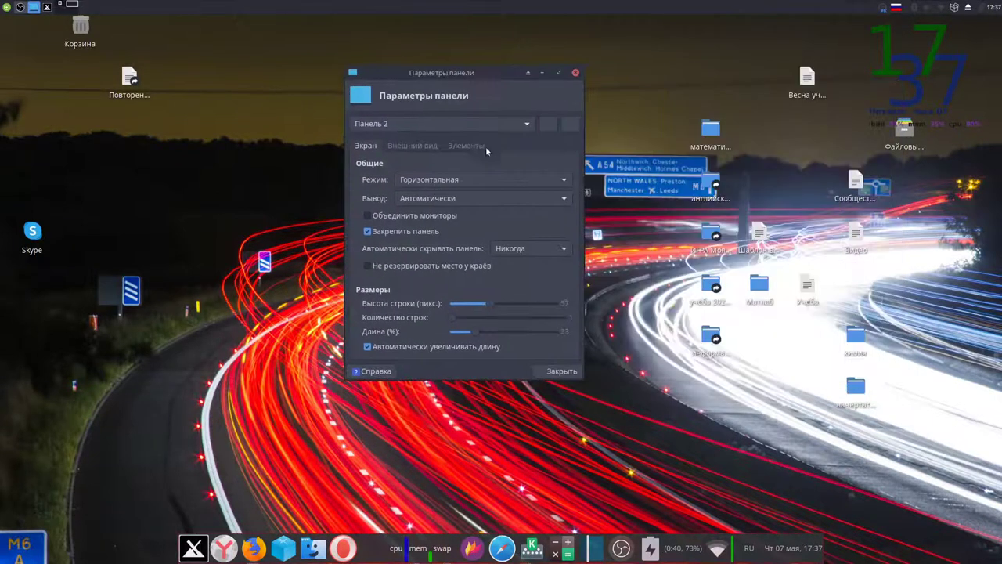
click(47, 6)
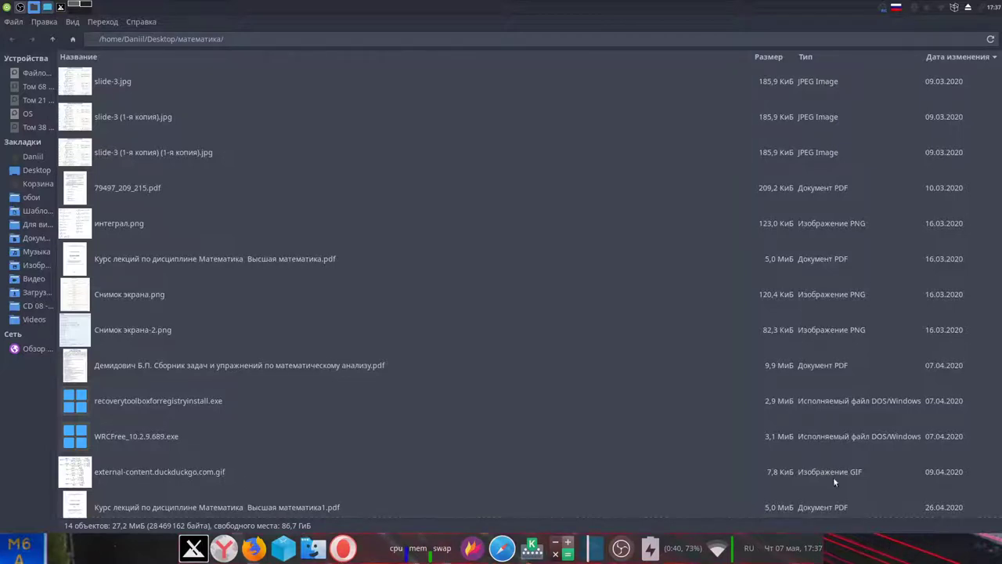
drag(781, 26, 781, 3)
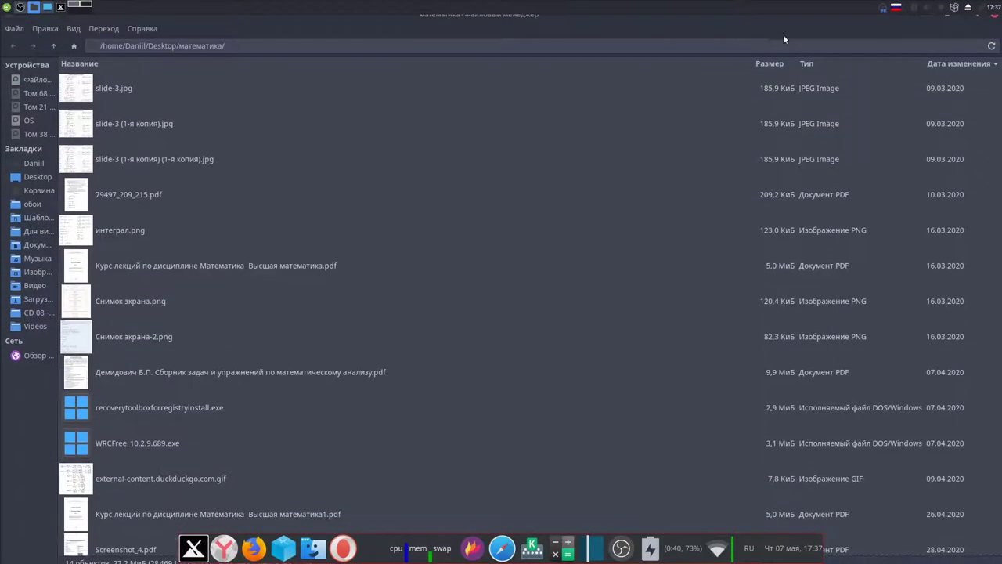
drag(970, 19, 975, 75)
double_click(974, 72)
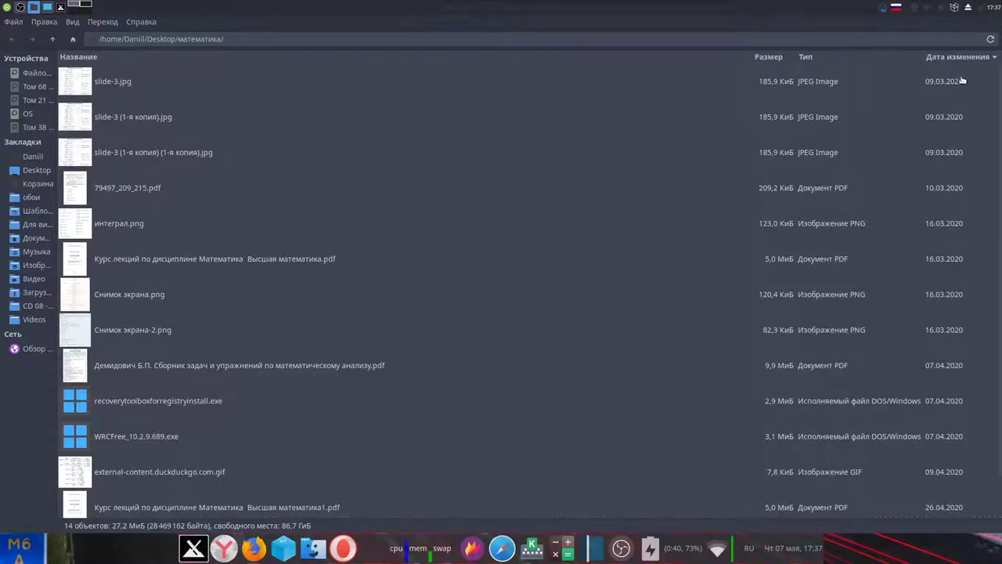
drag(963, 81, 954, 171)
drag(908, 94, 879, 159)
Set automatic hiding of Панель 2 to Всегда and move the математика folder window up to the upper panel
click(486, 72)
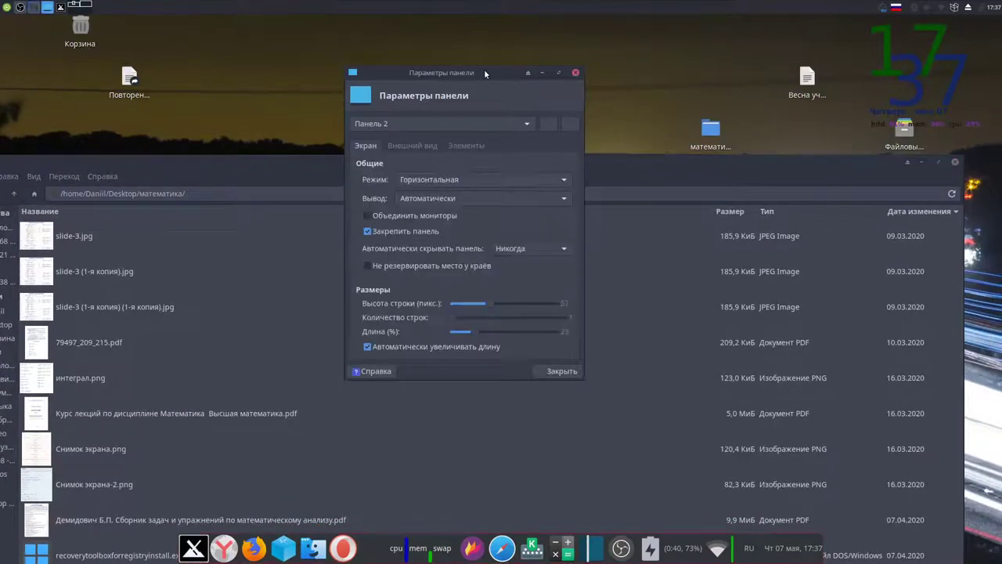
click(540, 249)
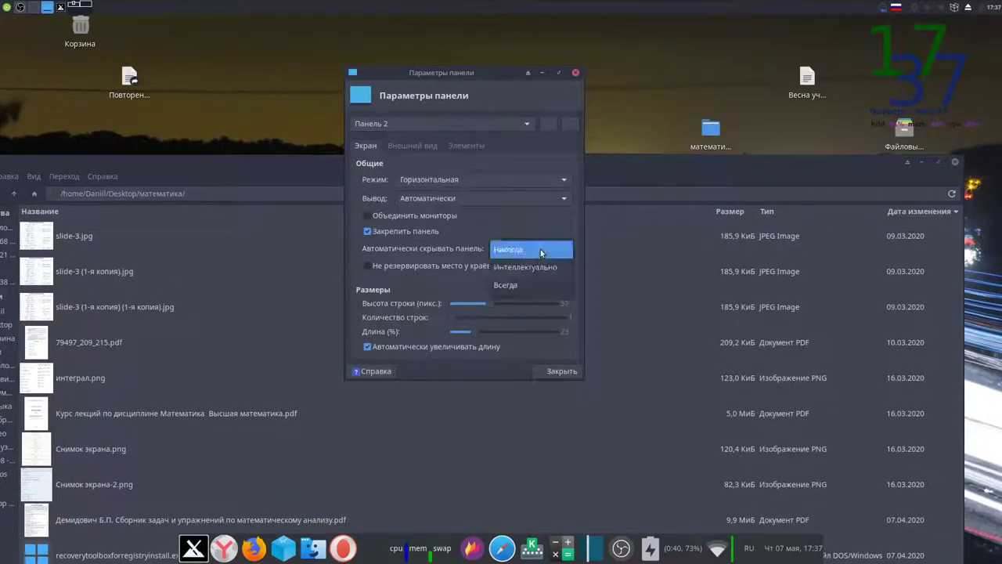
click(529, 286)
drag(733, 161, 732, 12)
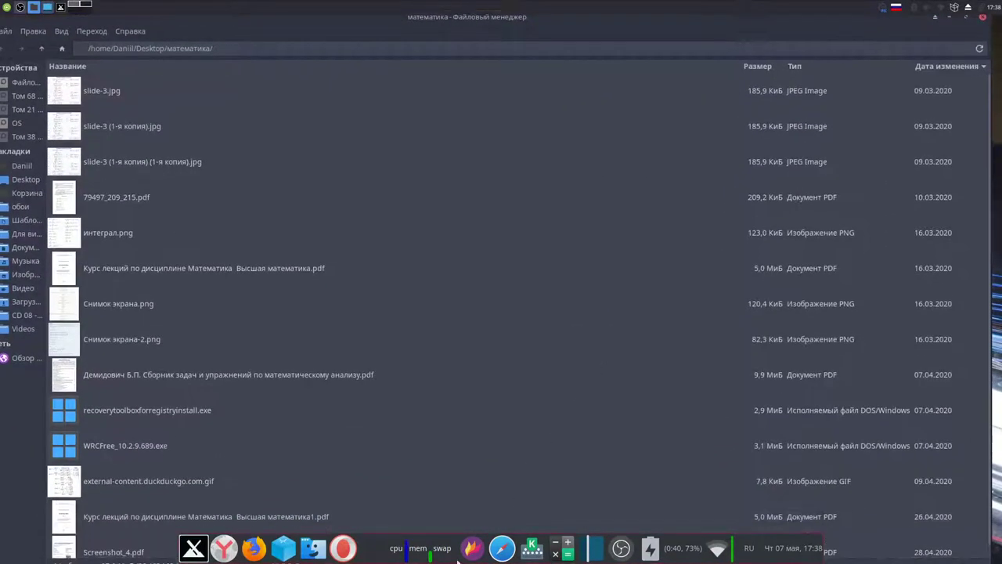
Open an image from the математика folder, close it, and close the Параметры панели dialog
click(581, 116)
key(Return)
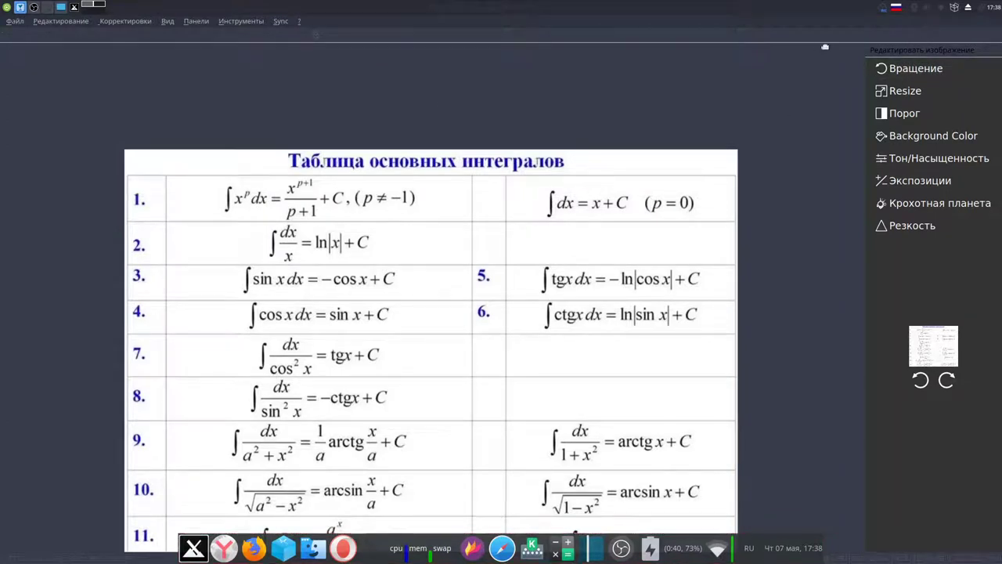
key(Escape)
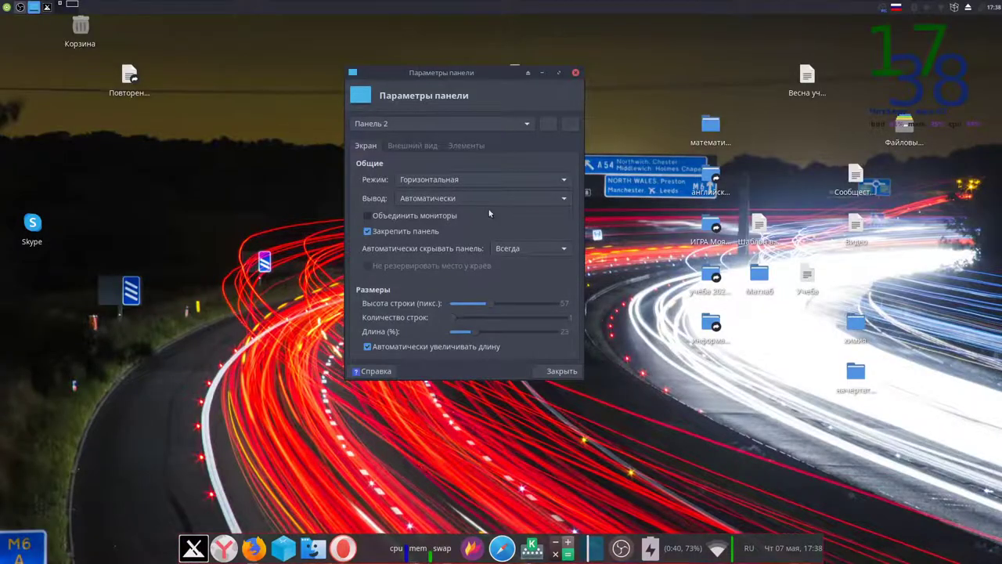
click(575, 74)
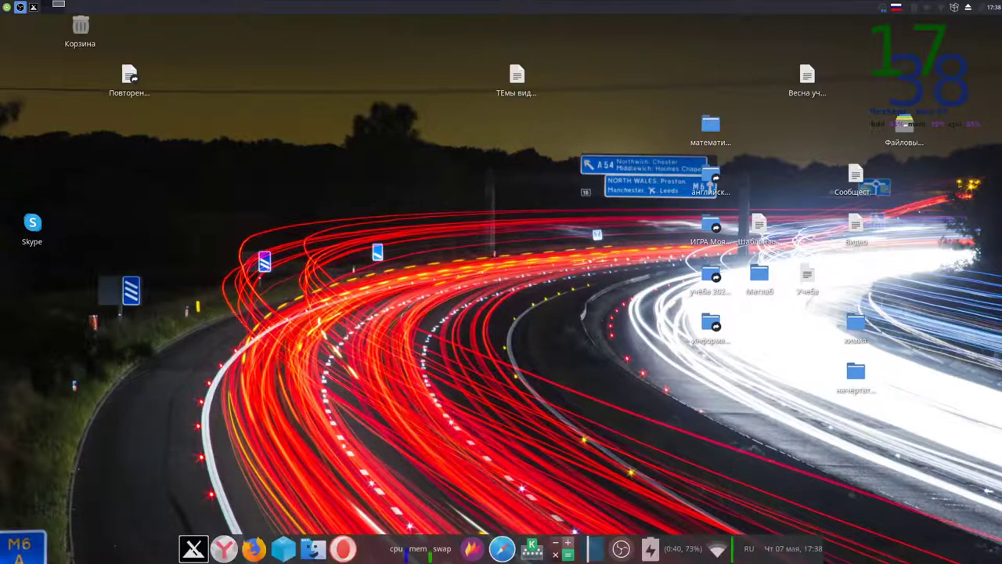
Open the Внешний вид settings through the Настройки manager and move the window higher on the desktop
click(194, 548)
click(618, 408)
click(194, 548)
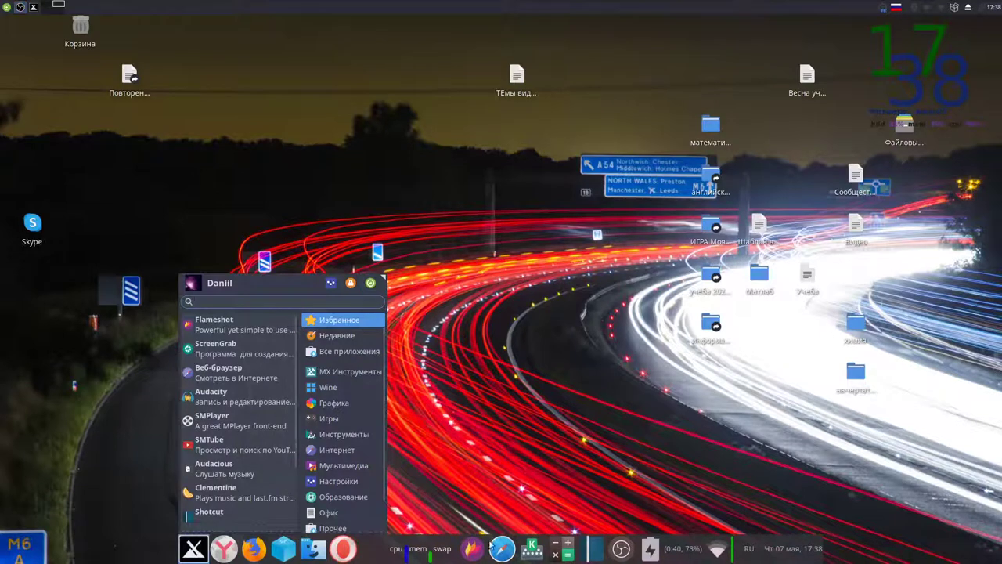
click(504, 318)
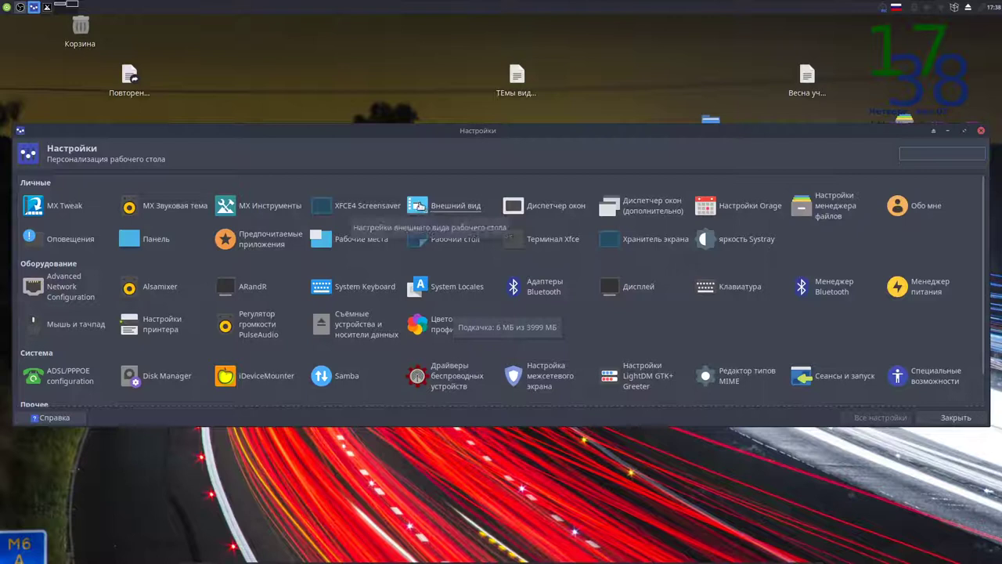
click(420, 209)
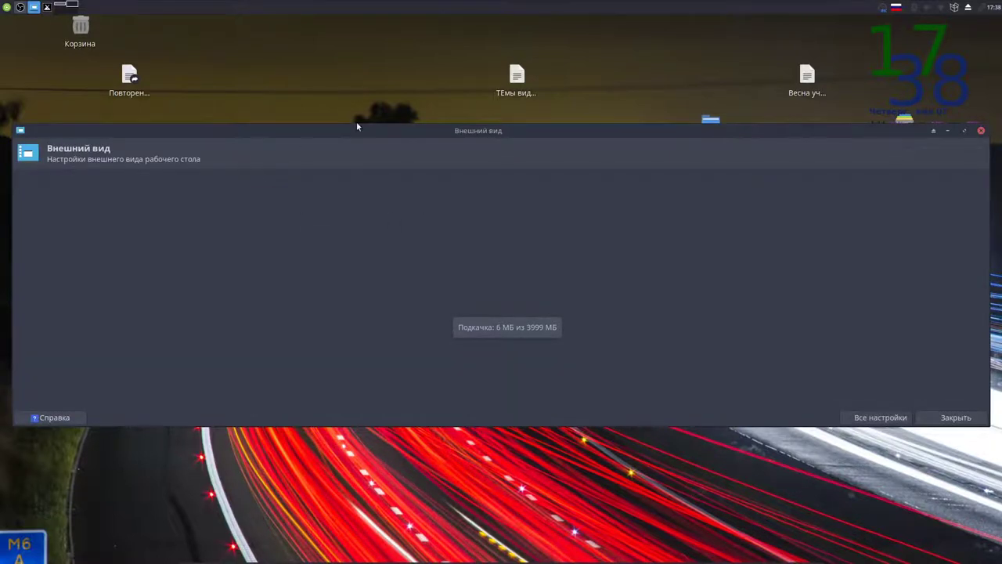
drag(356, 125, 411, 68)
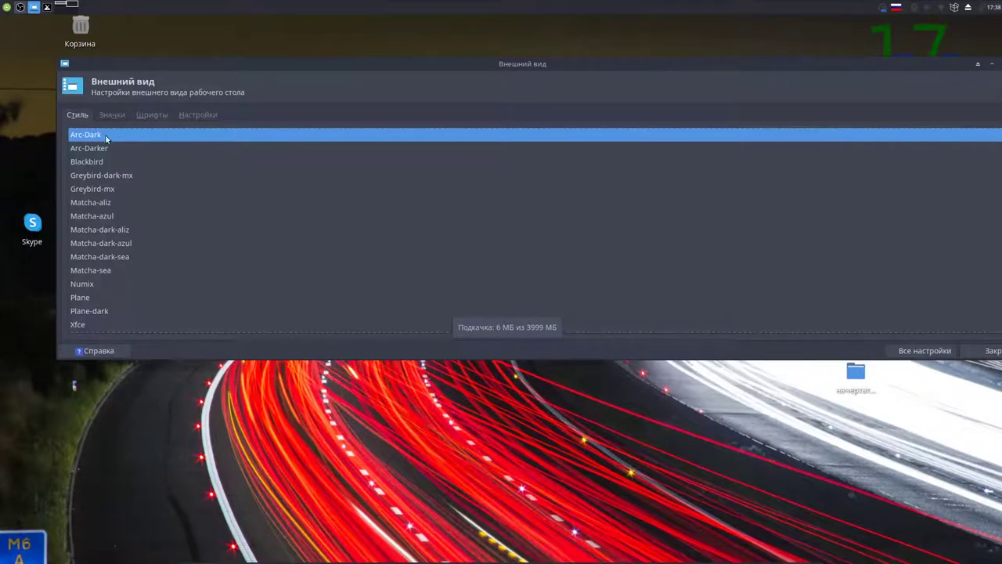
Try the Адвайта тёмная, Высококонтрастная, Matcha-dark-azul and Matcha-dark-aliz styles
scroll(114, 260, down, 8)
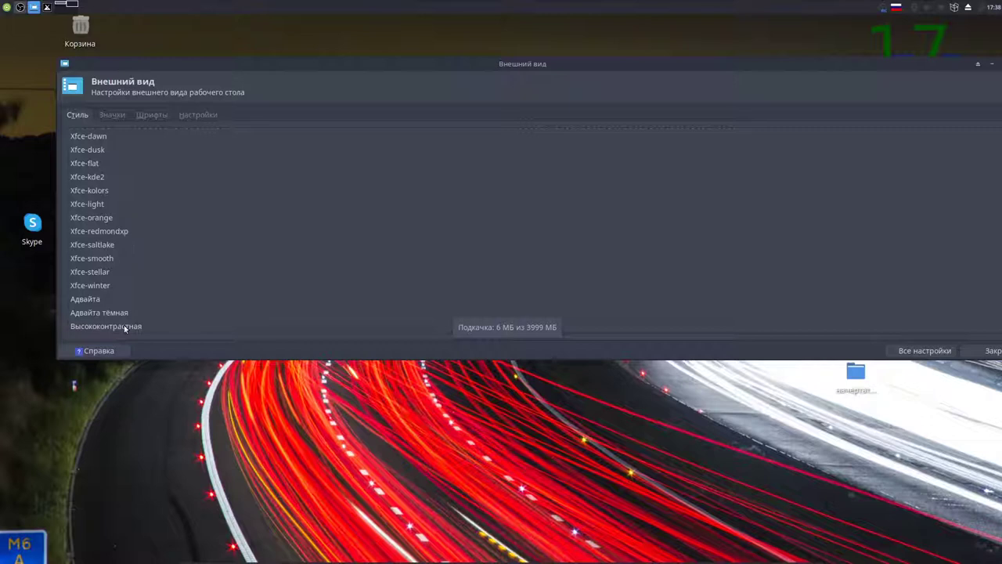
click(116, 311)
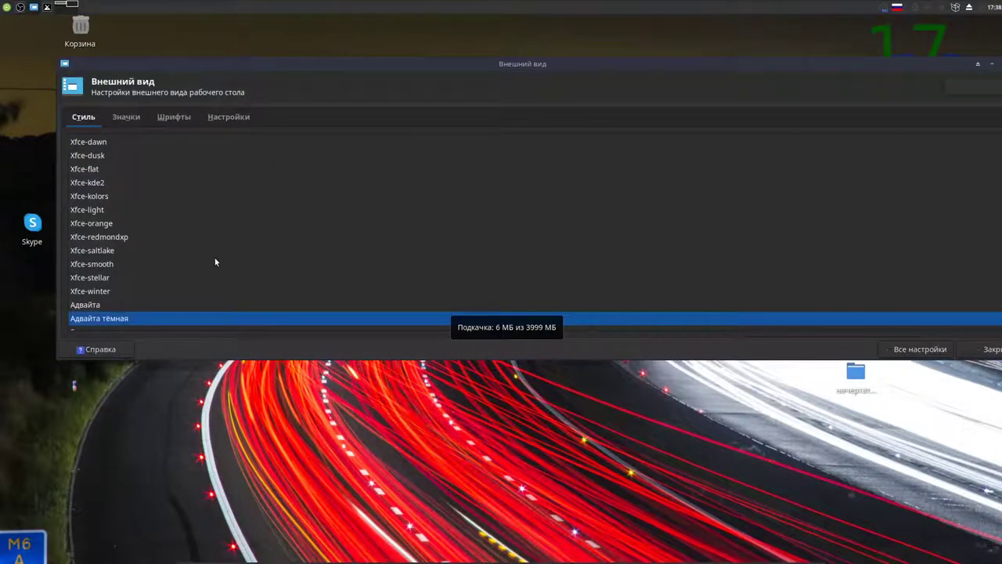
click(116, 325)
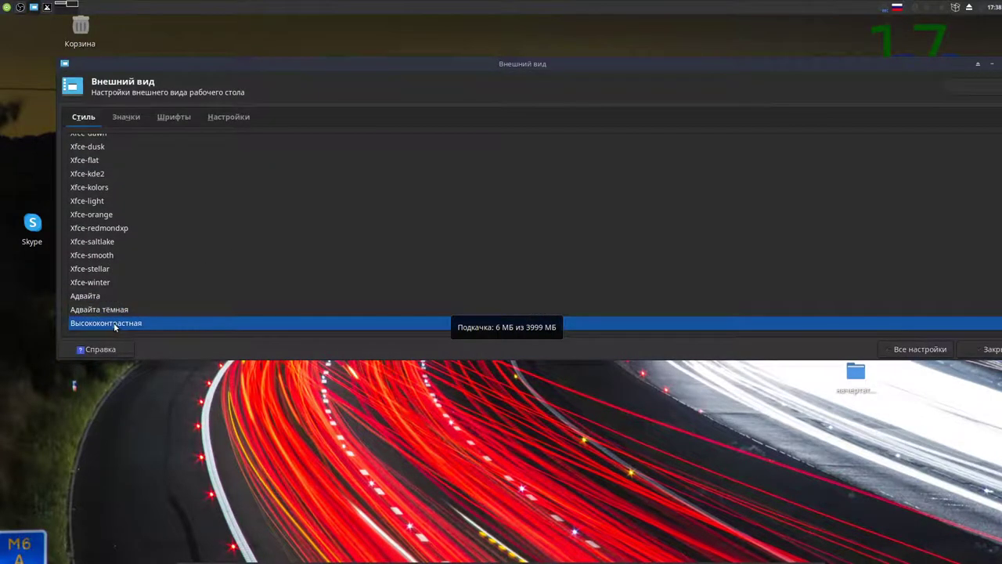
scroll(206, 283, up, 8)
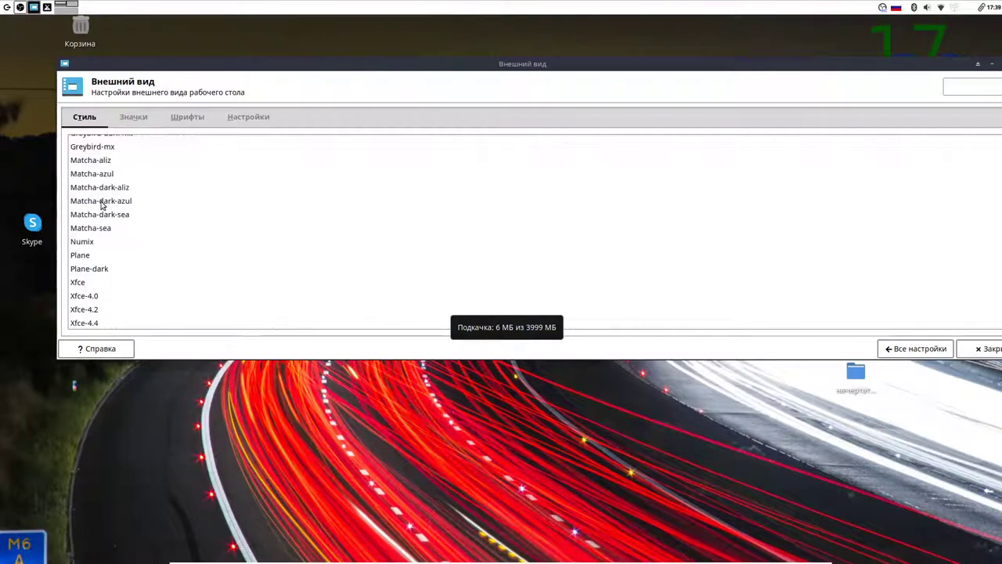
click(101, 201)
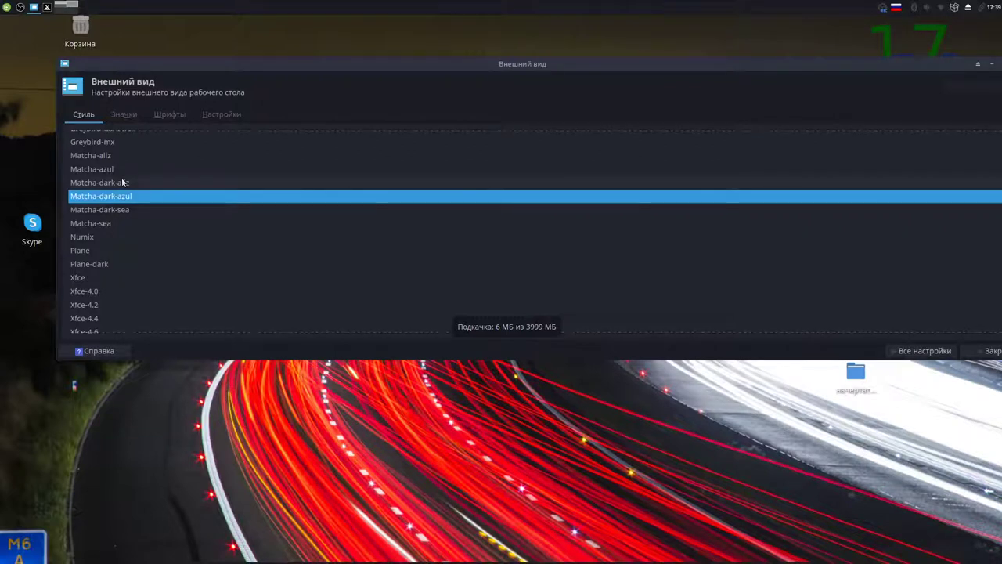
click(122, 181)
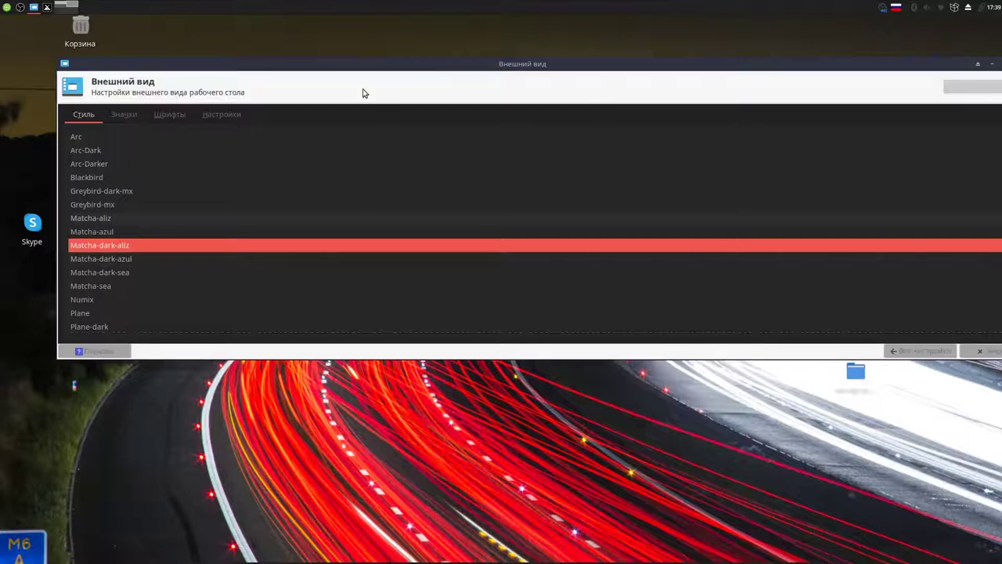
Try the Matcha-aliz, Greybird-dark-mx, Arc-Darker and Matcha-sea styles, and finish with the Arc-Dark style applied
key(Up)
key(Up)
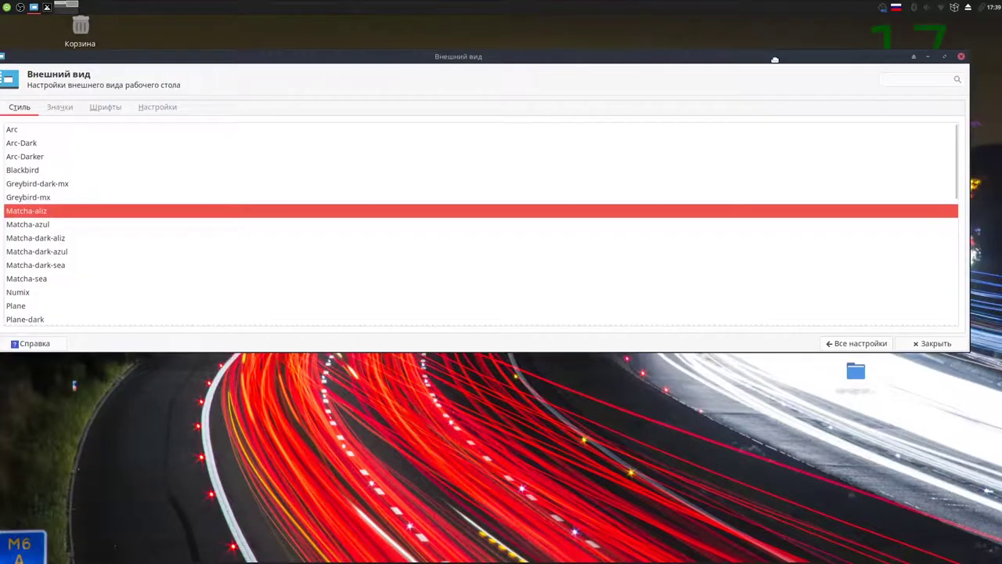
click(181, 184)
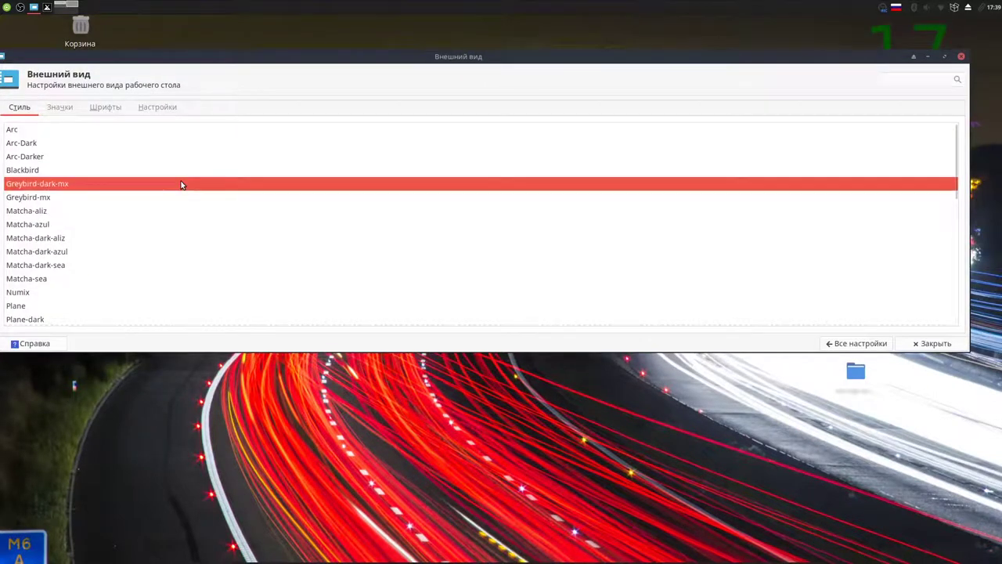
click(68, 154)
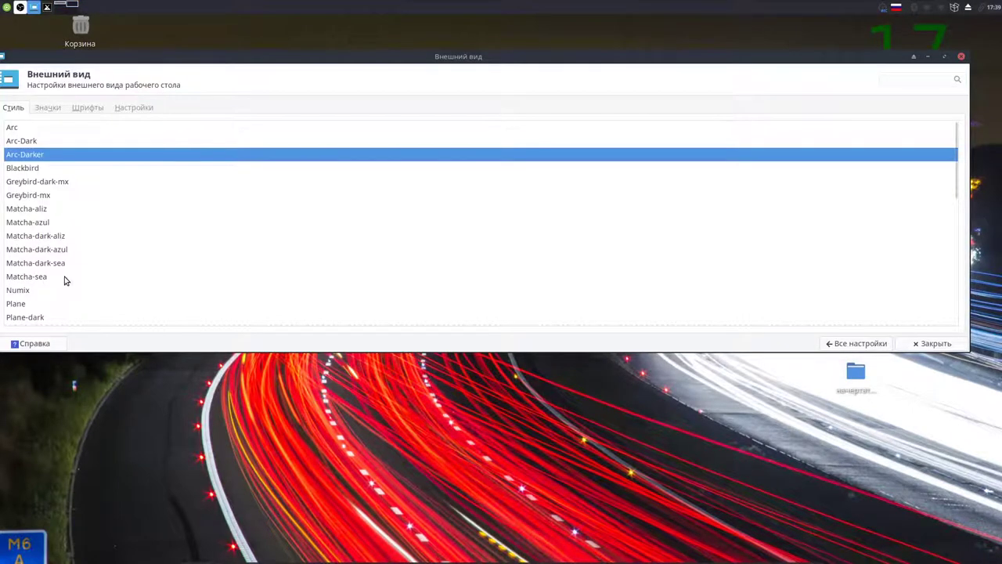
click(24, 278)
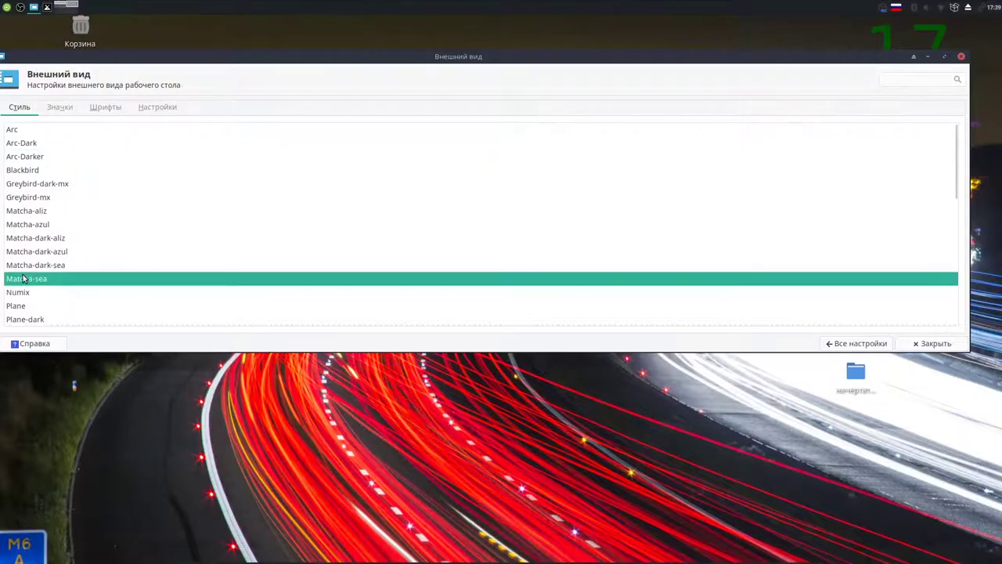
click(53, 159)
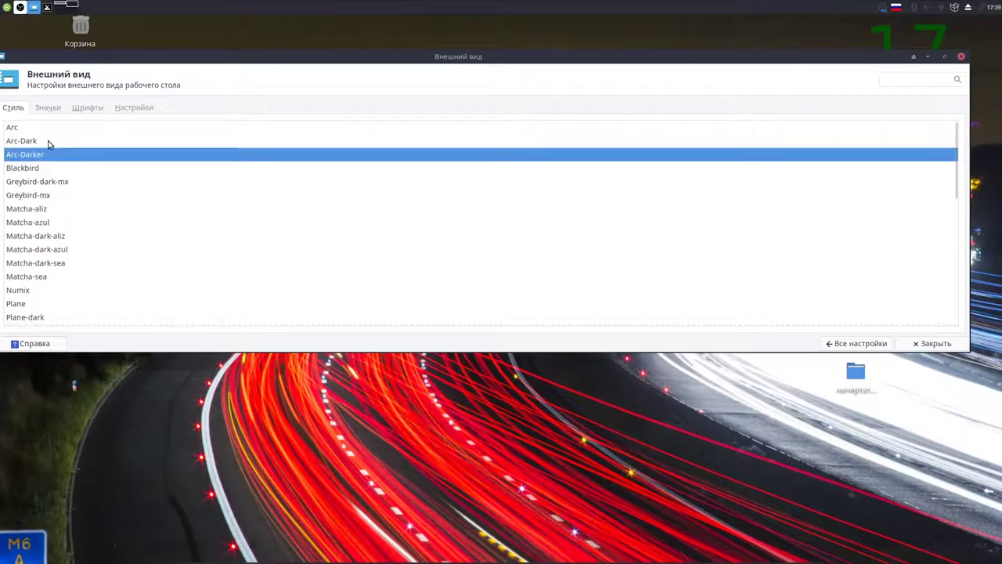
click(48, 141)
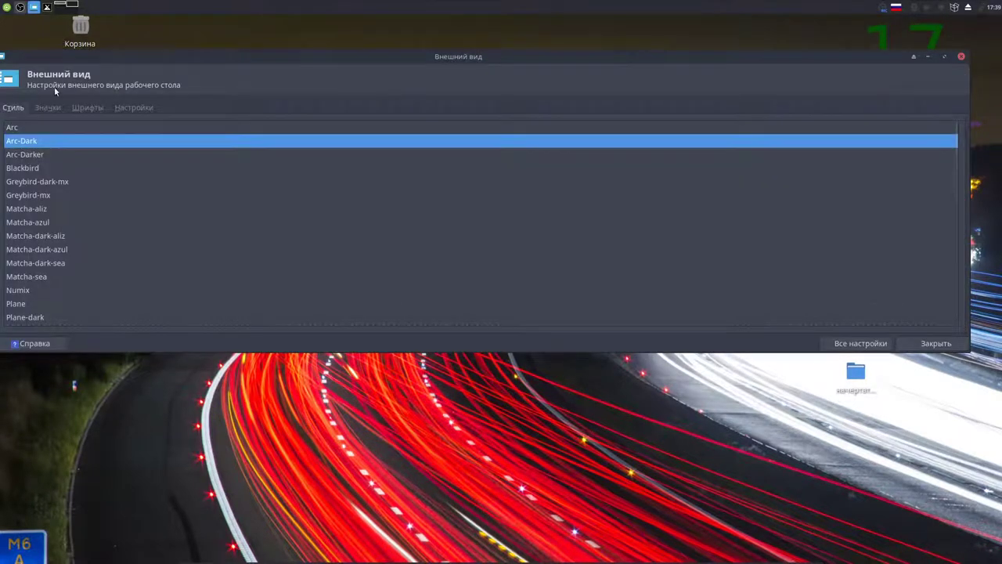
Try the Tango icon theme and inspect its icons in the application menu
click(49, 106)
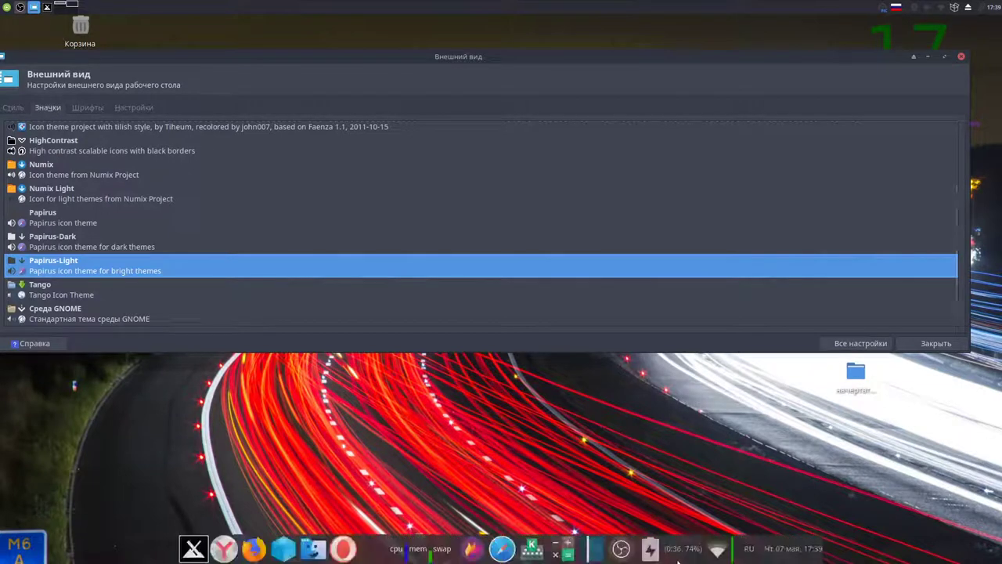
click(58, 301)
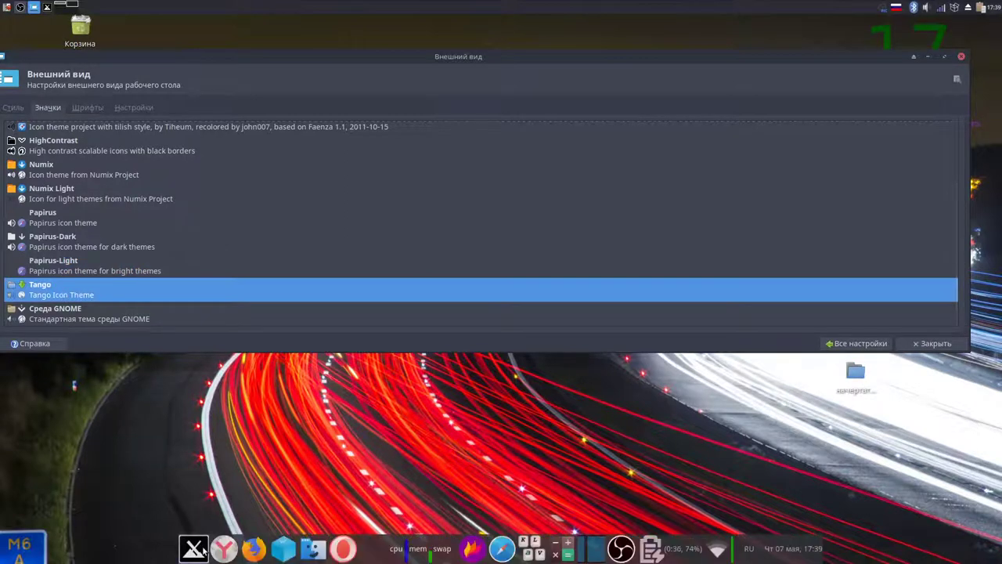
click(200, 551)
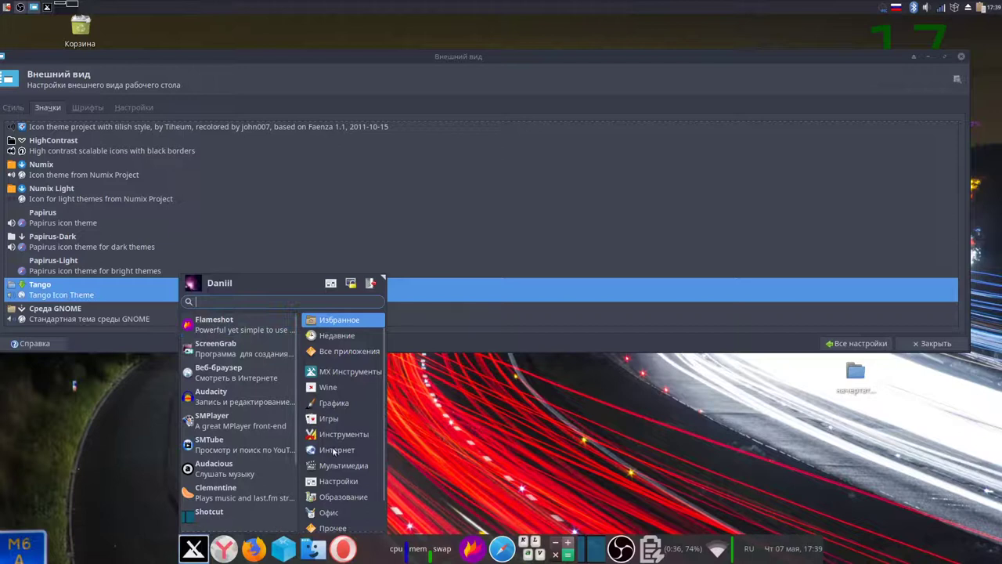
scroll(335, 451, down, 1)
scroll(349, 443, up, 2)
click(106, 270)
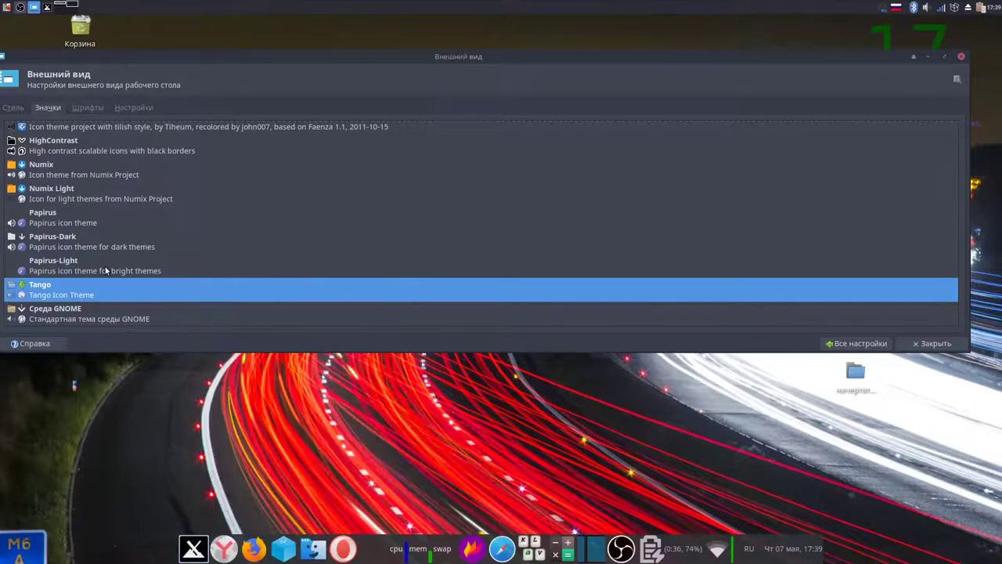
Apply the Numix Light icon theme, check it against the application menu, and switch to another icon theme
click(35, 194)
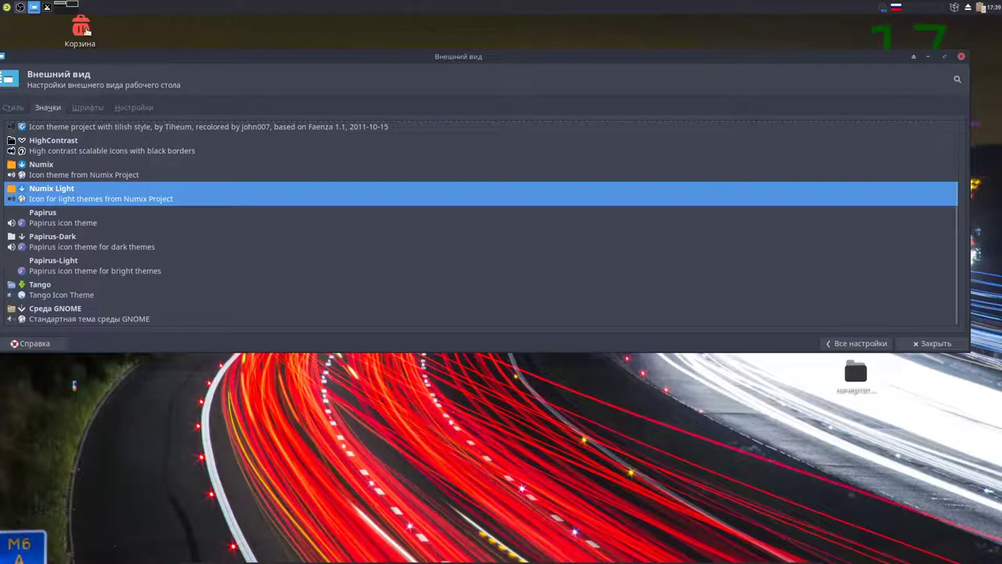
click(193, 548)
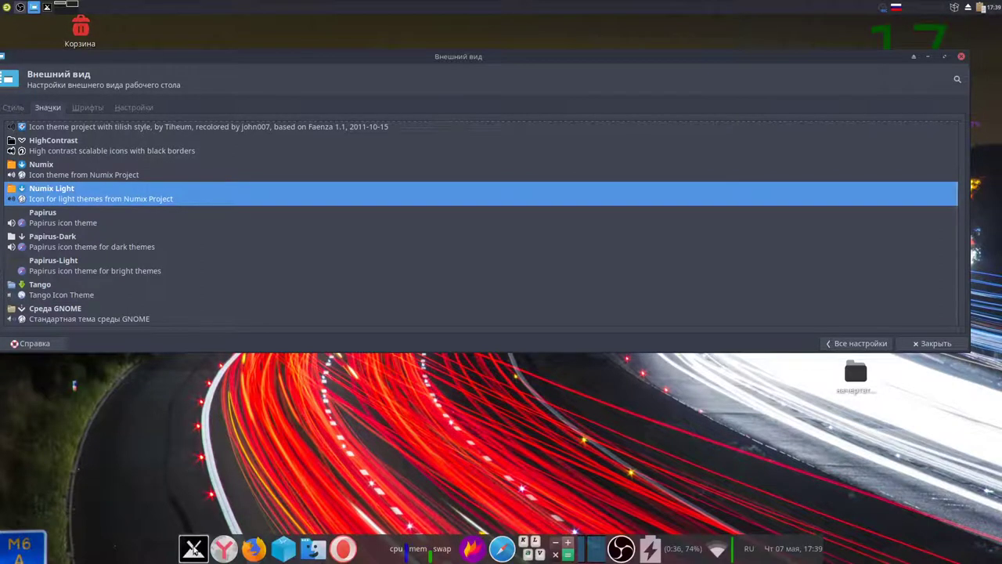
click(472, 192)
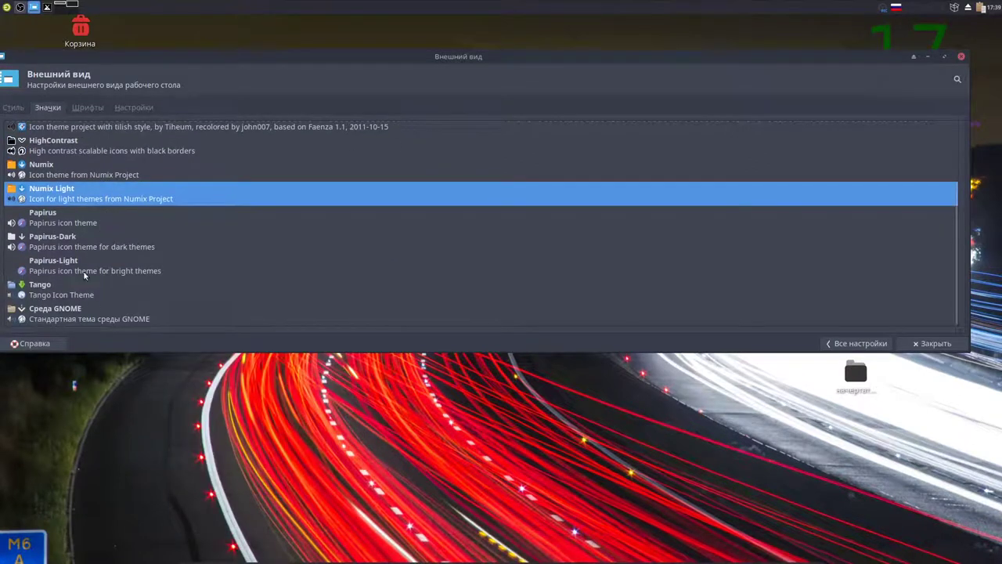
click(45, 240)
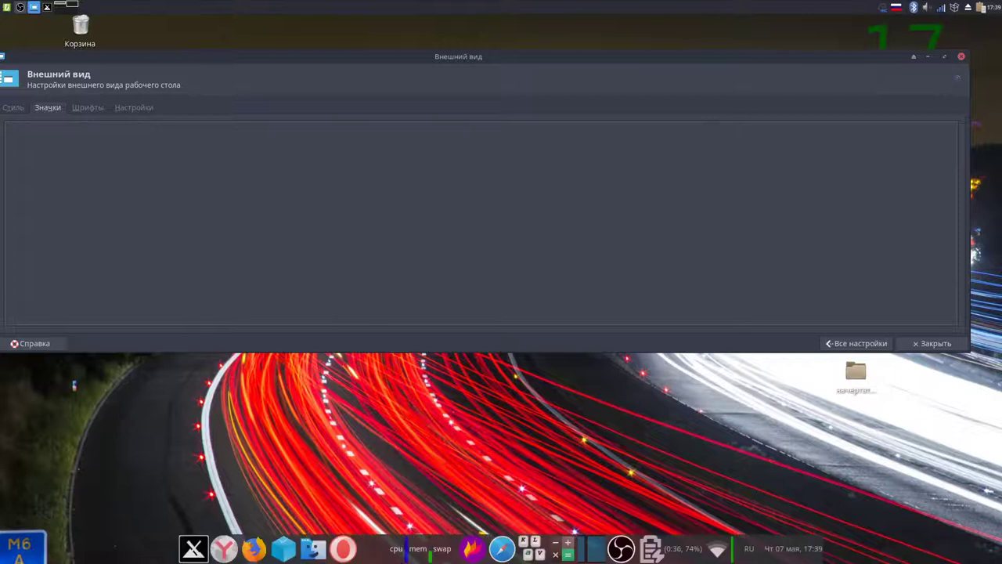
Look over the Шрифты and Стиль settings and return to the Значки list
click(69, 107)
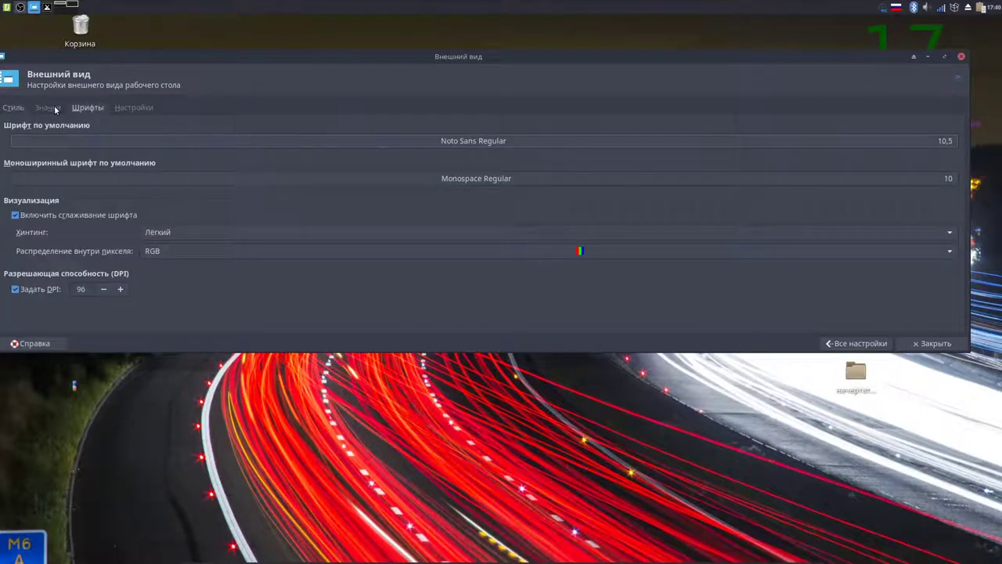
click(54, 109)
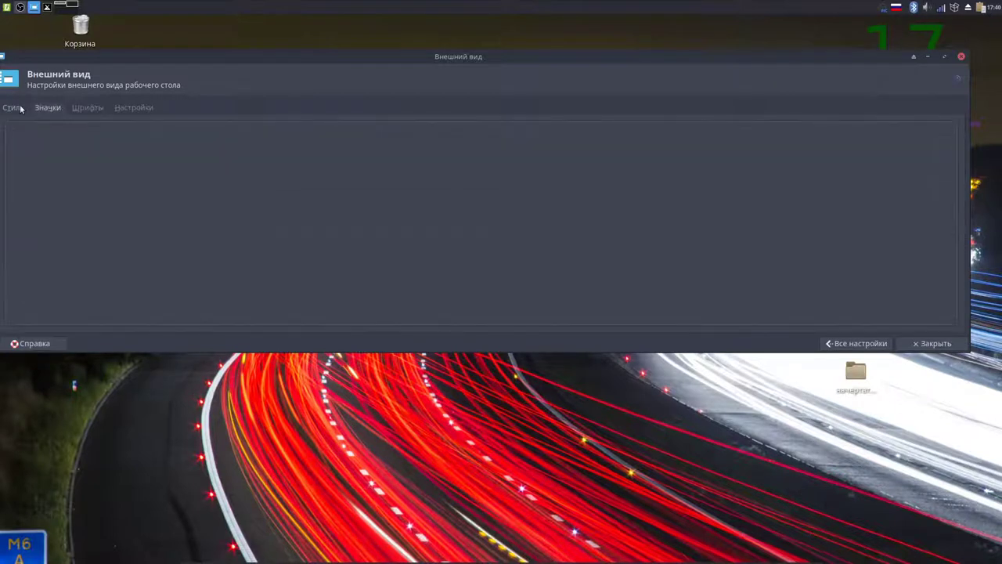
click(21, 109)
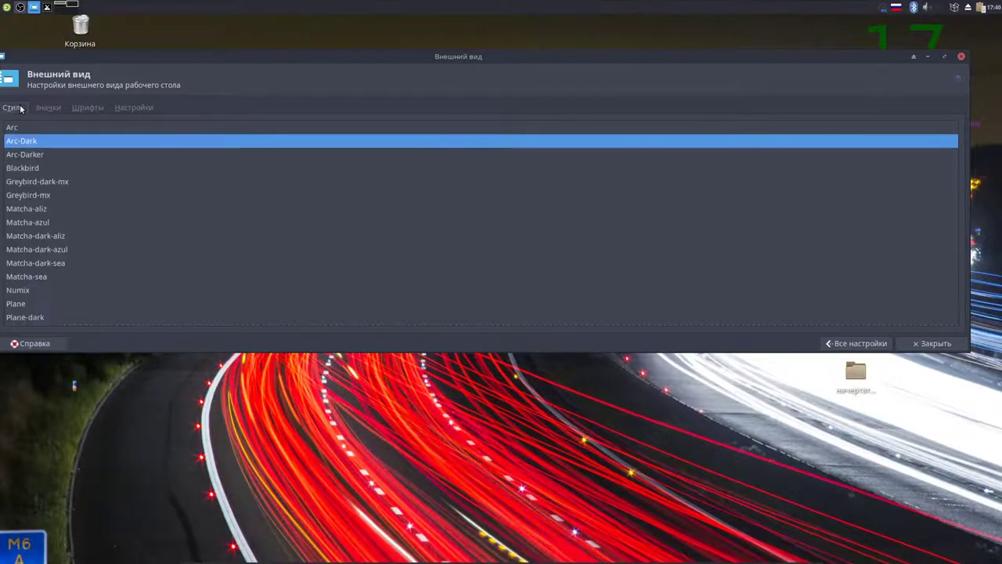
click(48, 108)
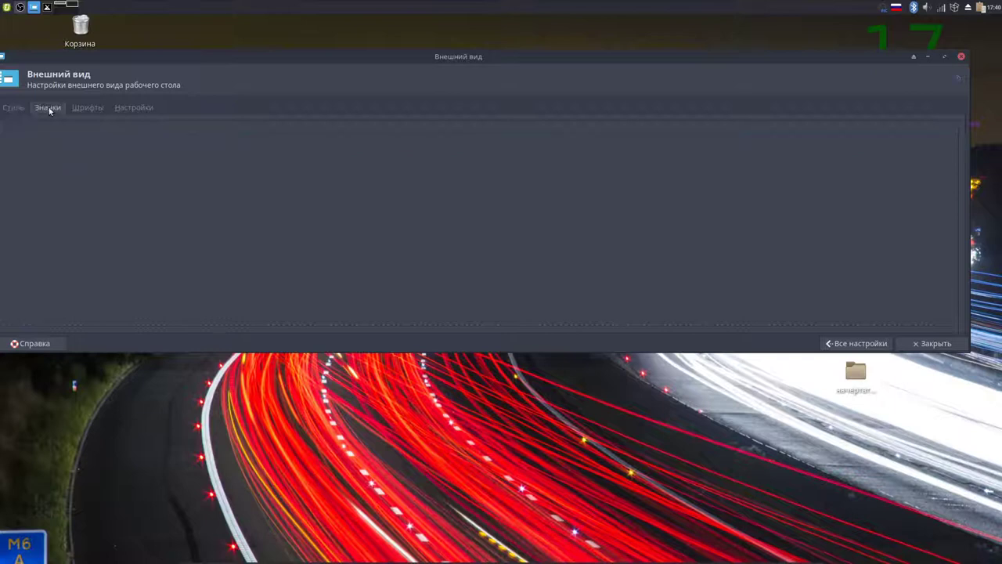
Shift the Внешний вид window aside to view the desktop icons, close it, and move the Настройки window higher on the desktop
drag(231, 56, 362, 298)
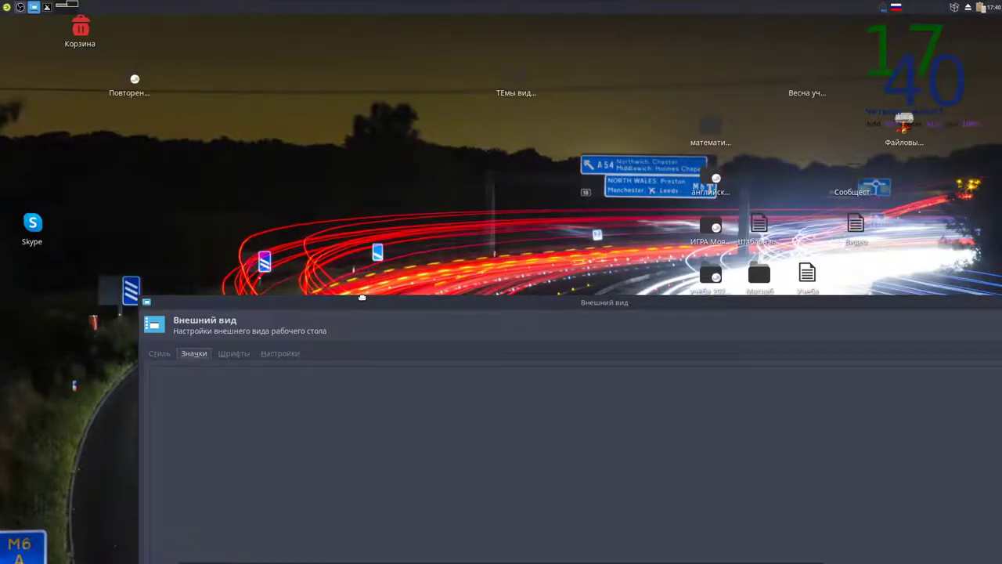
drag(362, 298, 224, 65)
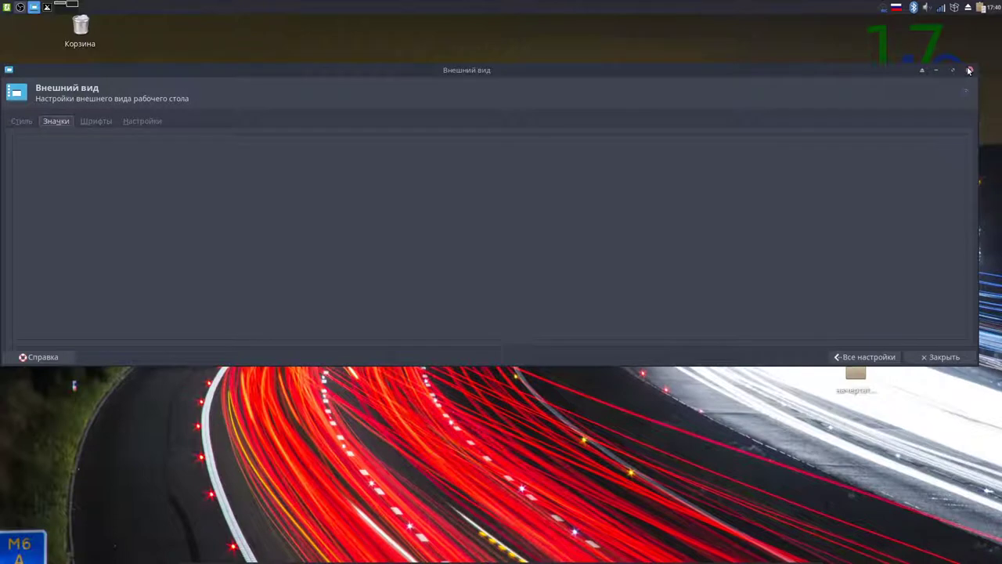
click(970, 70)
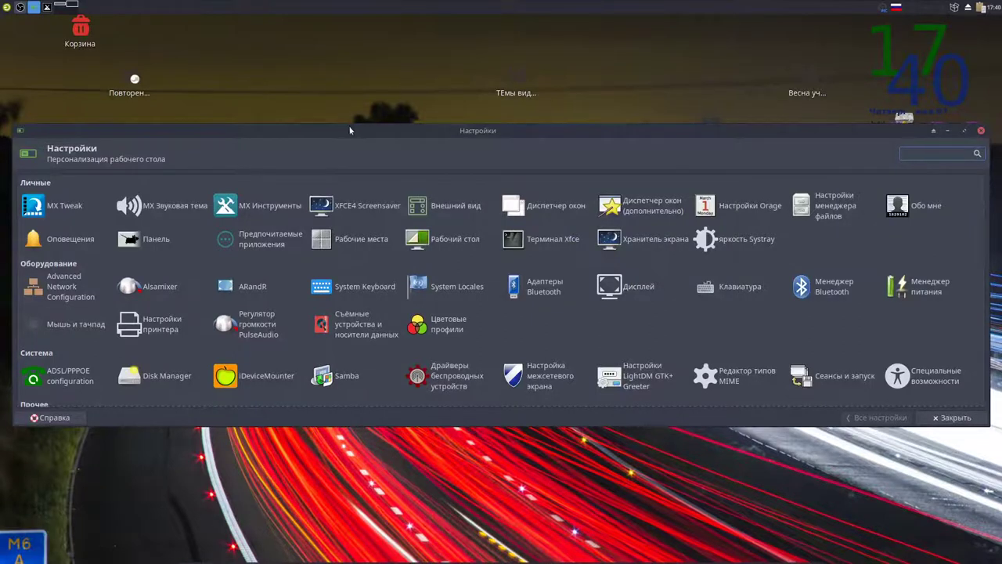
drag(350, 130, 356, 62)
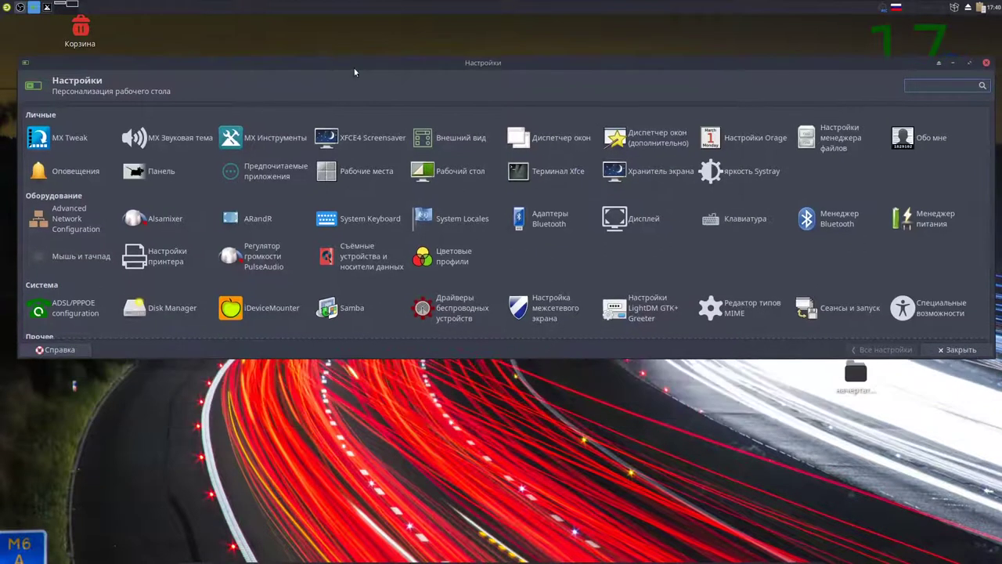
Open the Внешний вид settings and try a Papirus icon theme from the Значки list
click(438, 138)
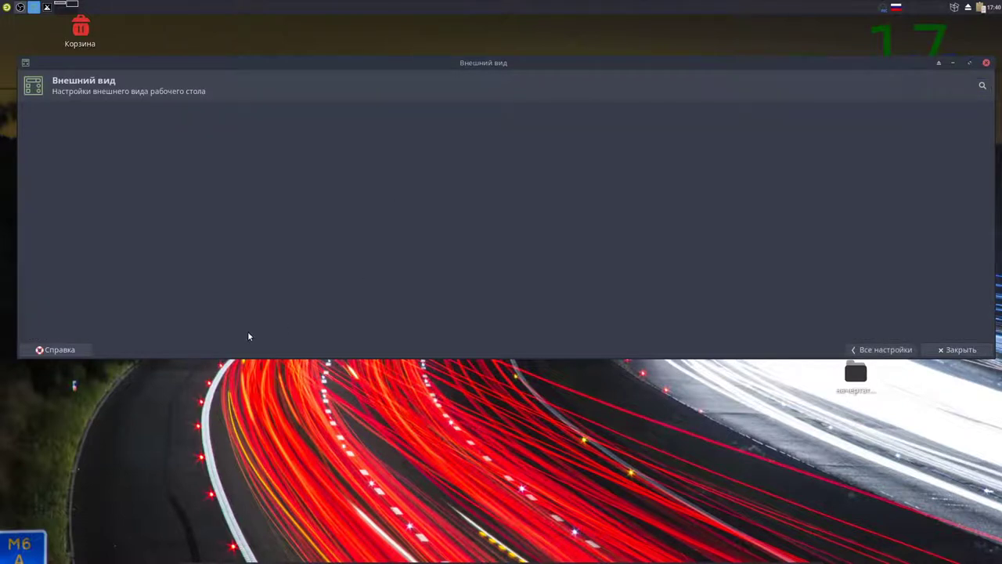
click(75, 115)
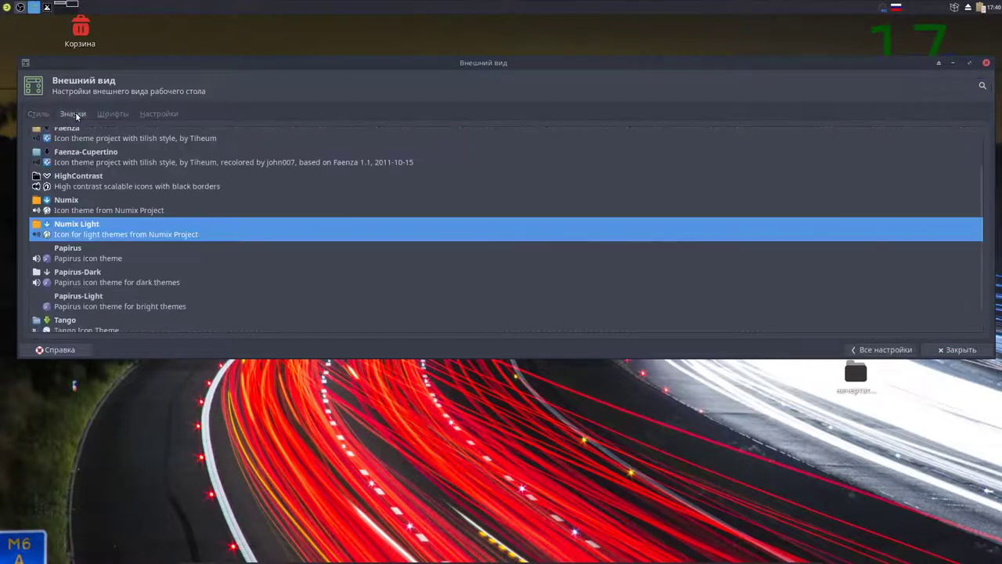
scroll(94, 307, down, 1)
click(77, 248)
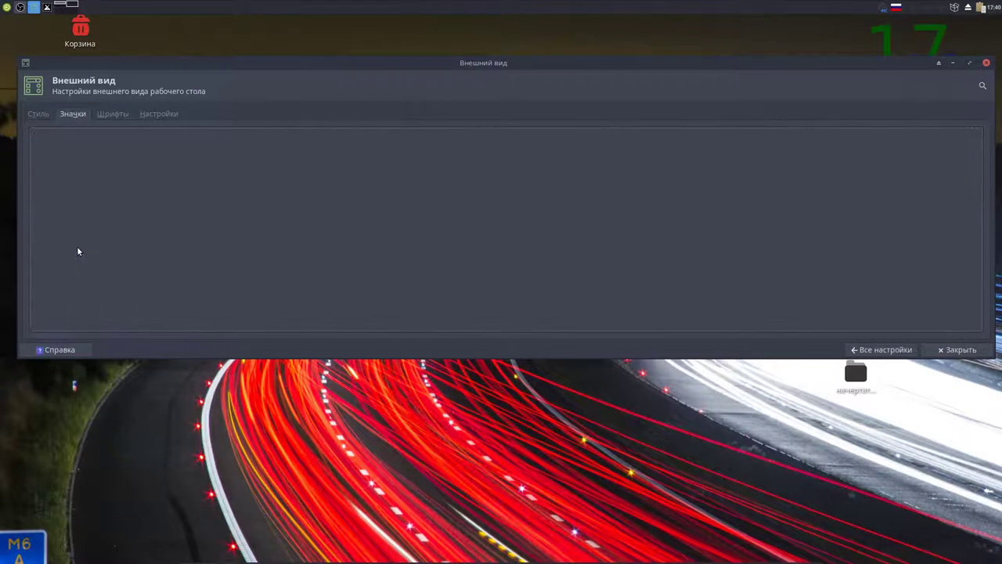
Look over the Шрифты, Значки and Настройки sections of Внешний вид and close the window
click(102, 112)
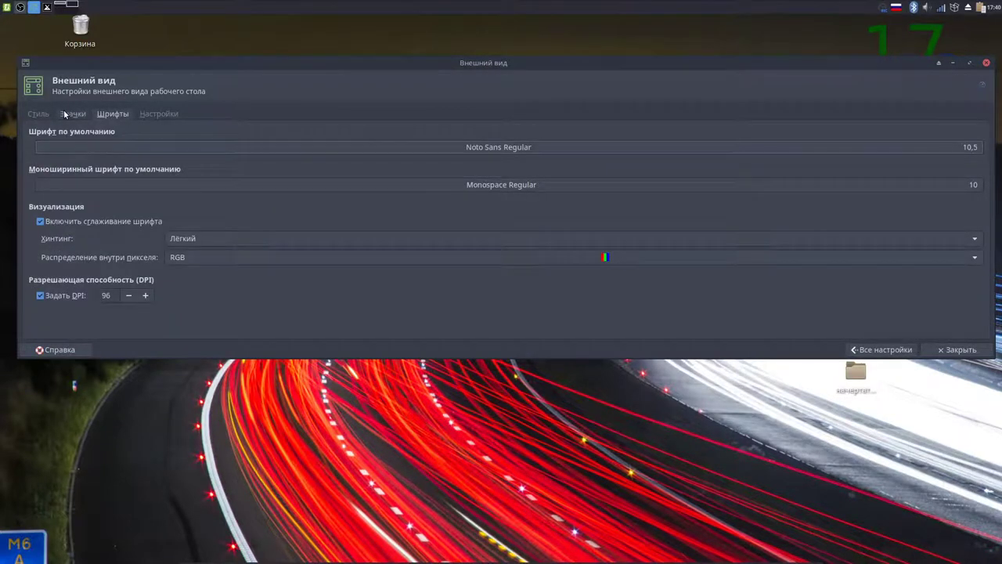
click(73, 113)
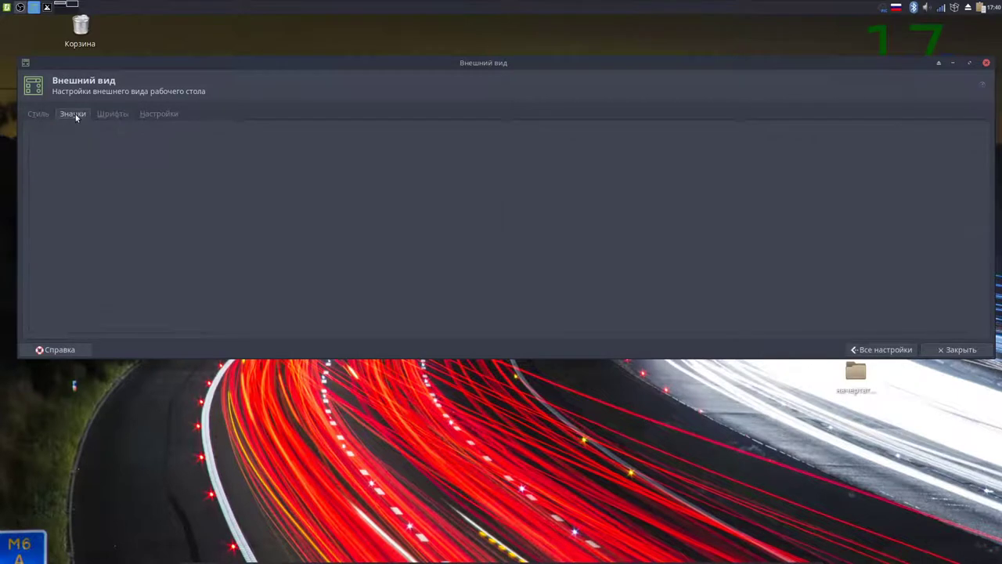
click(151, 114)
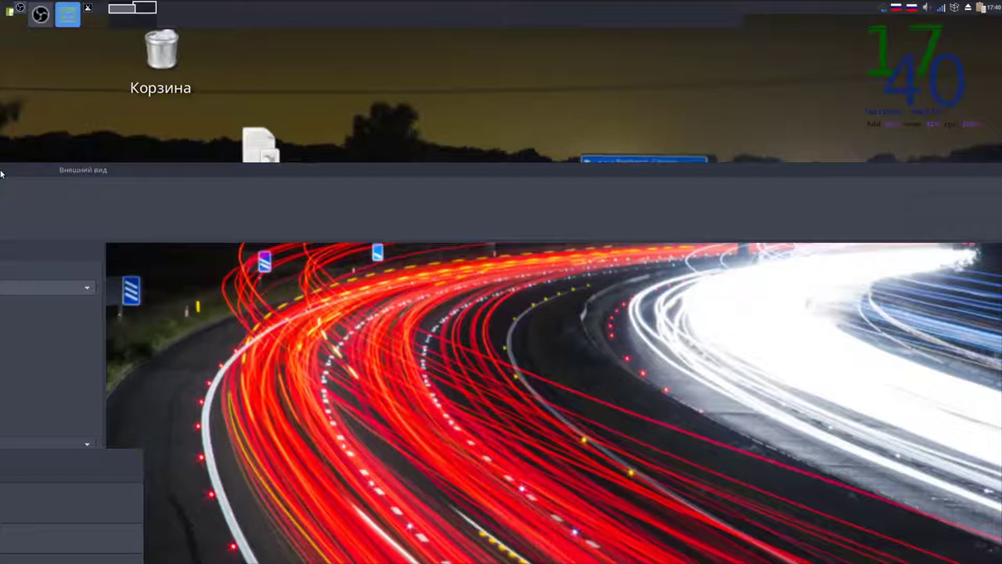
key(alt+F4)
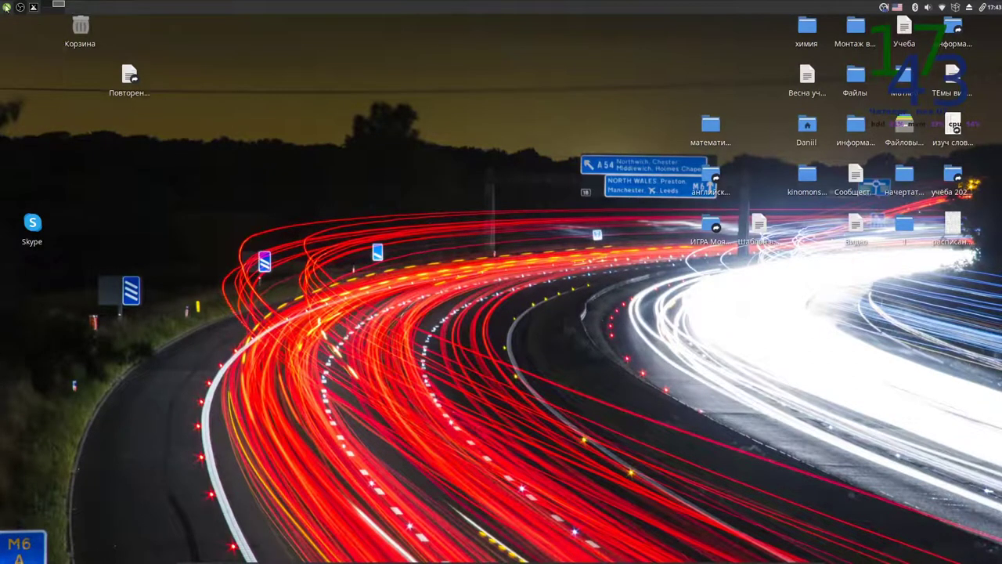
Open and cancel the logout dialog, and briefly show the application menu from the auto-hiding dock panel
click(6, 7)
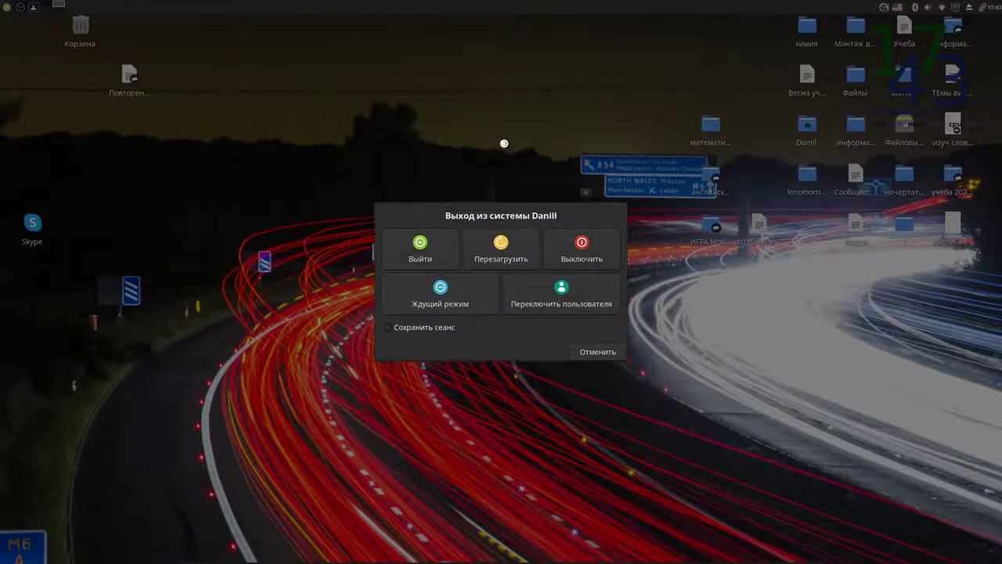
click(608, 353)
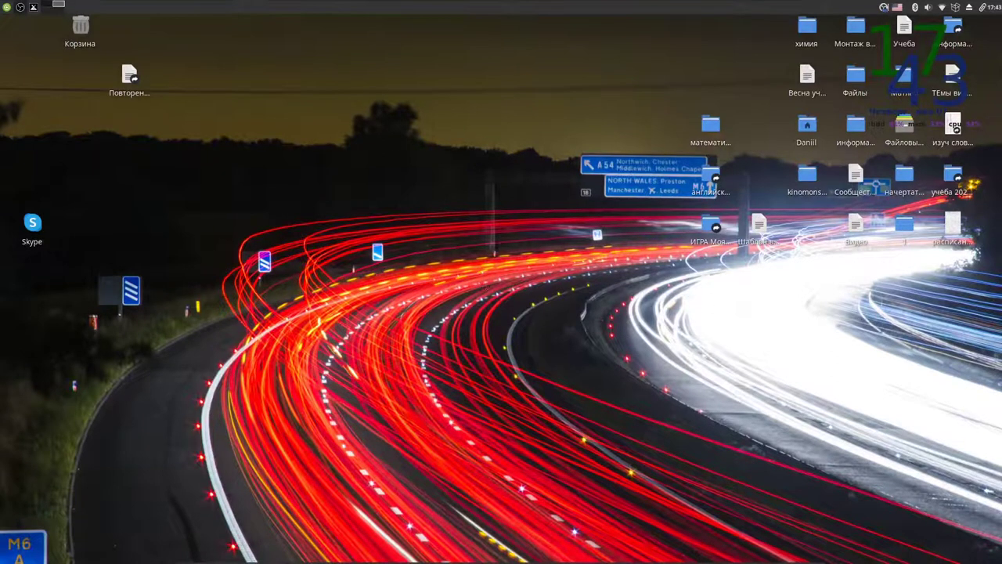
mouse_move(172, 546)
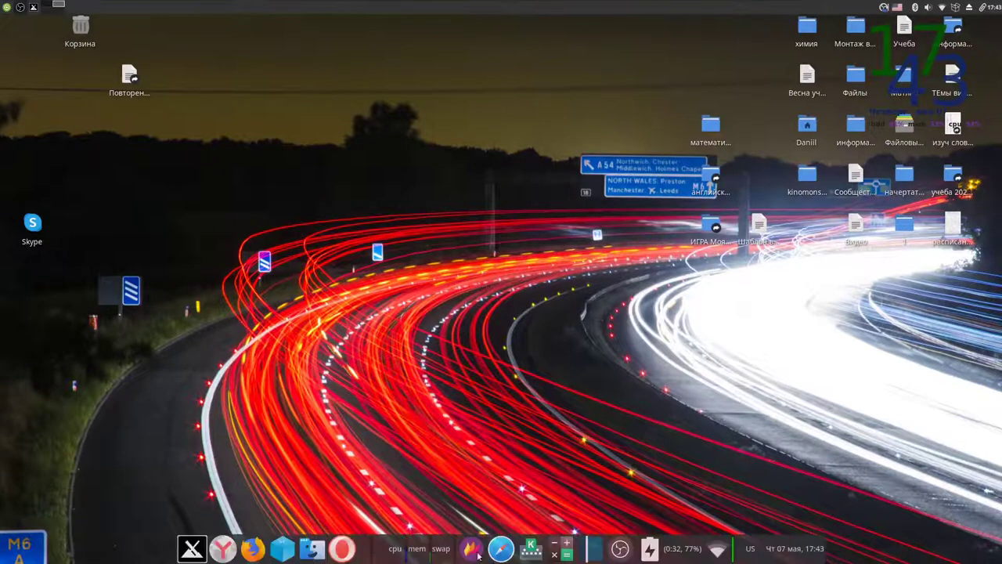
click(192, 549)
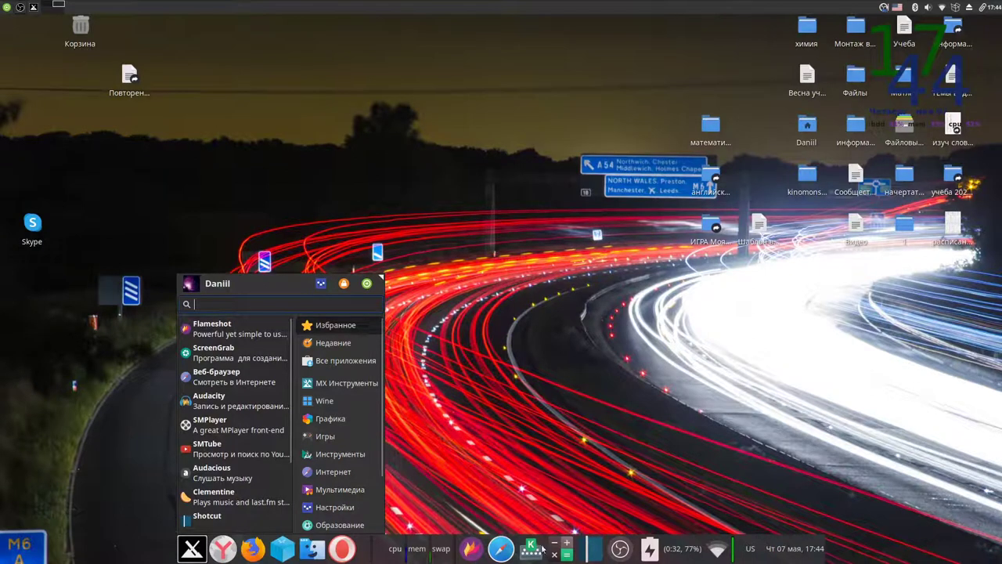
click(199, 550)
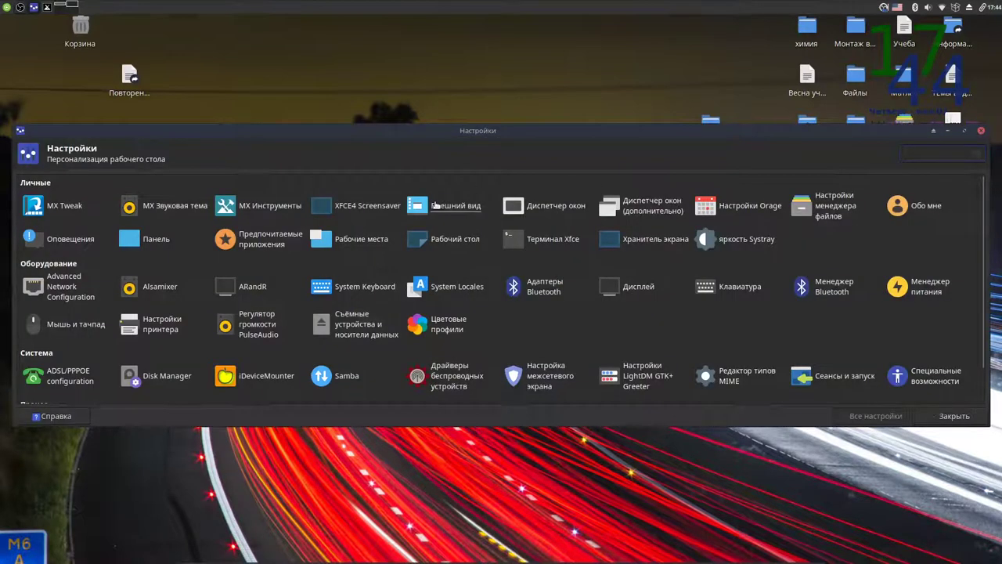
Open Внешний вид, review Шрифты and Настройки, and keep window scaling at 1x (без масштабирования)
click(435, 205)
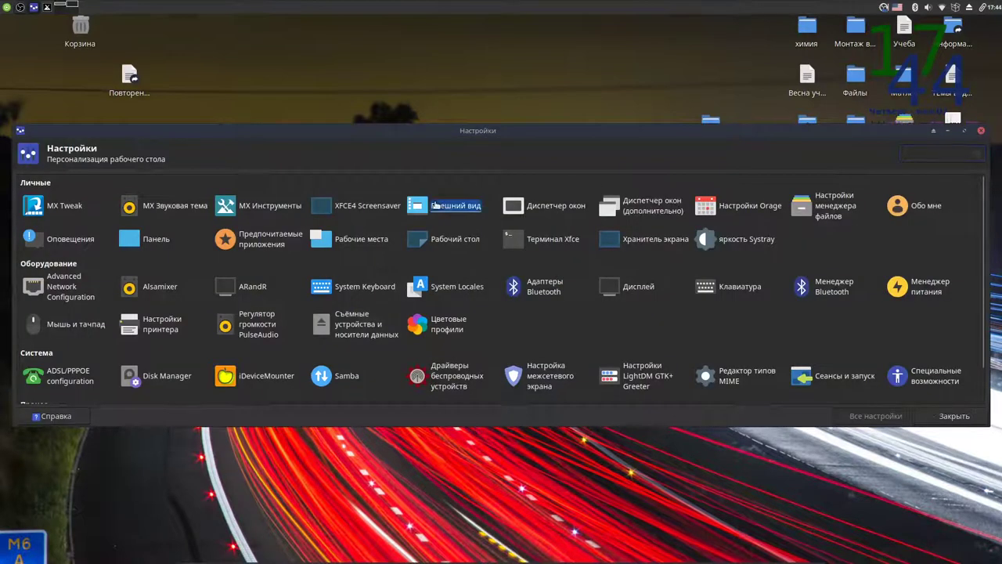
click(125, 186)
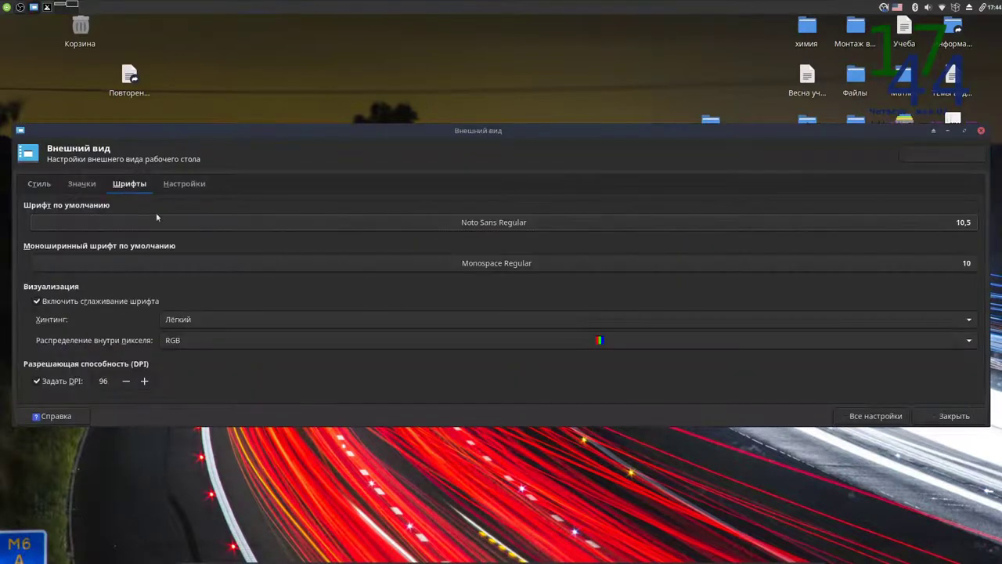
click(194, 182)
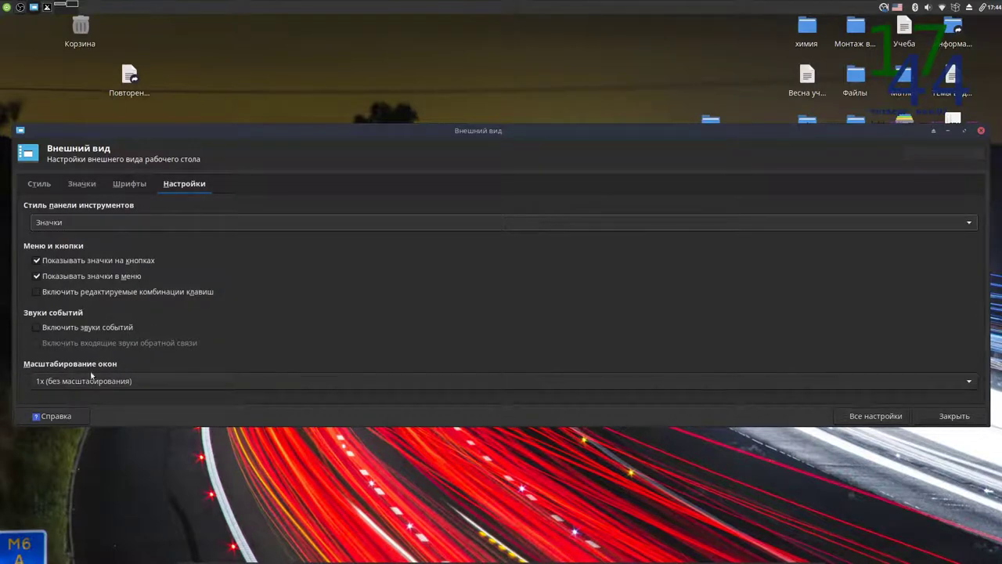
click(63, 382)
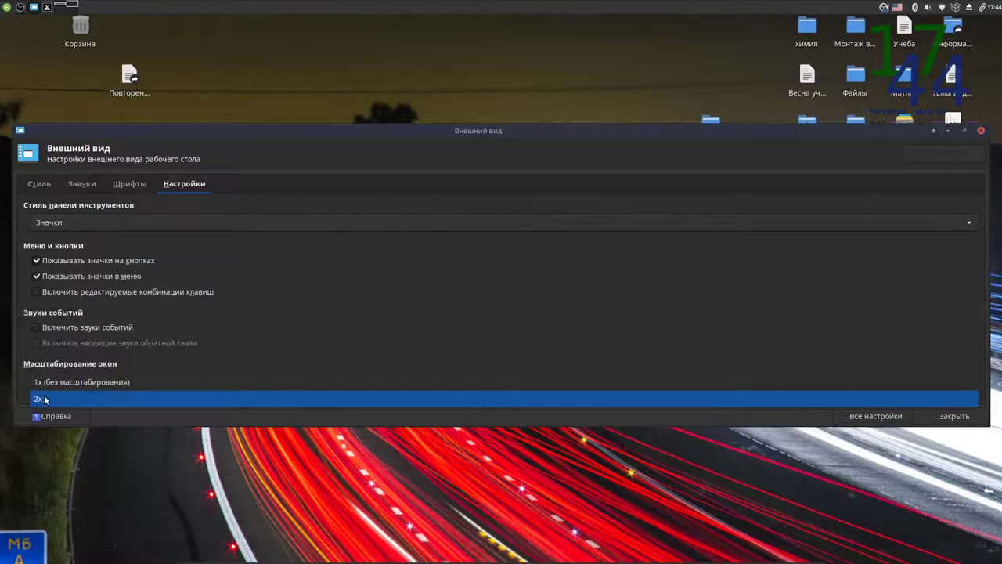
click(74, 383)
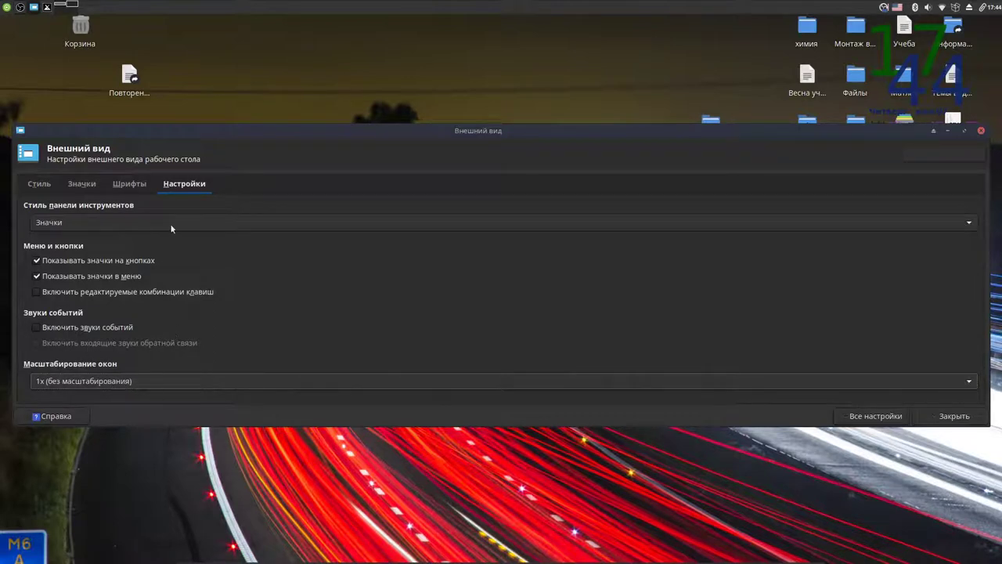
Look through the Шрифты, Значки and Стиль sections, shift the Внешний вид window around, and close it
click(129, 183)
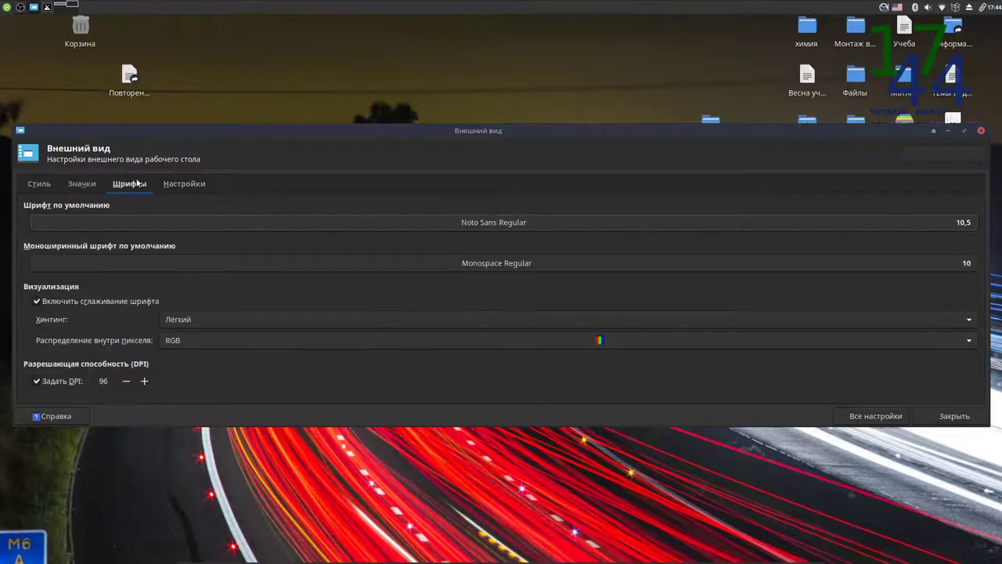
click(76, 182)
click(39, 184)
drag(226, 133, 113, 195)
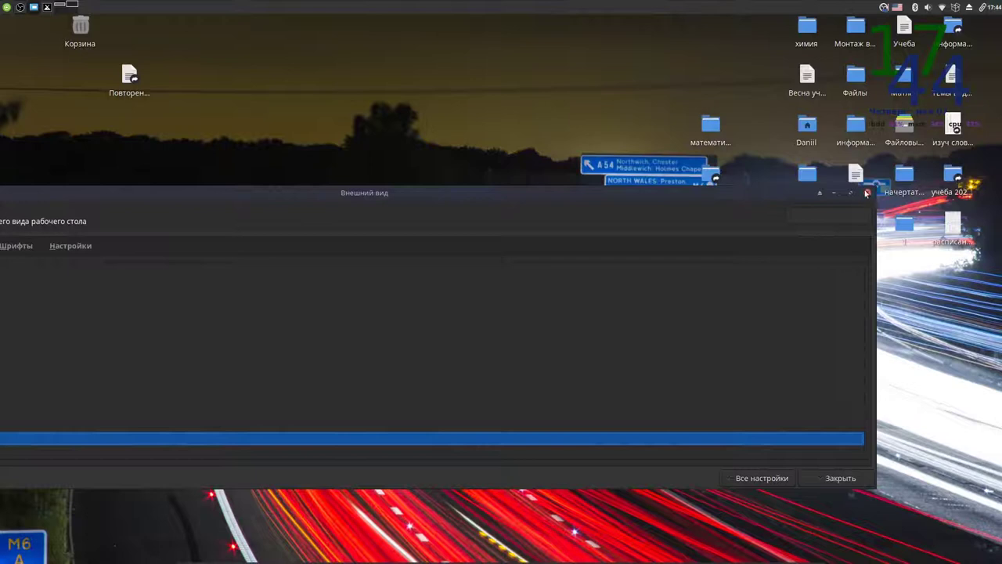
drag(247, 192, 342, 158)
key(alt+F4)
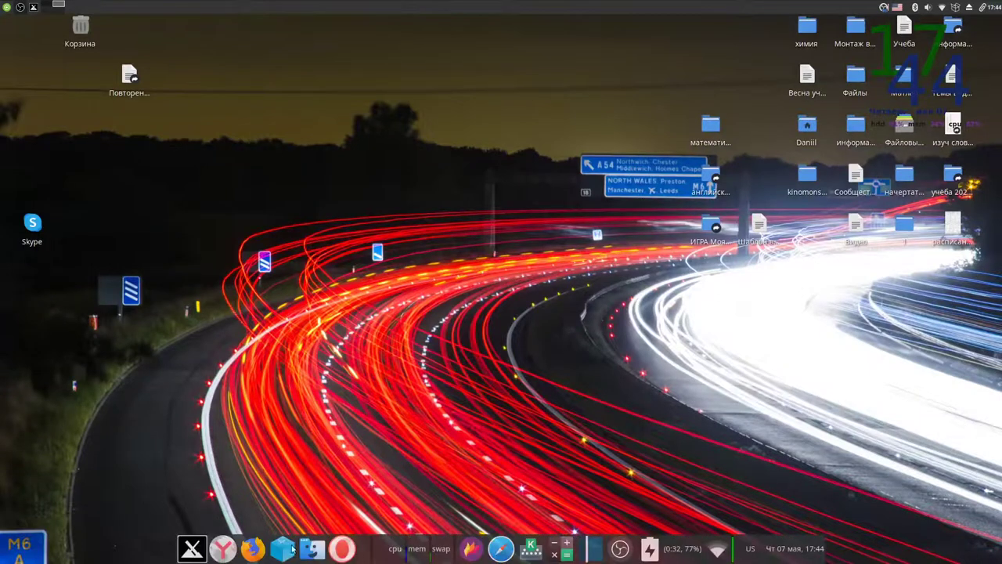
Browse the favourites in the dock's application menu, and view and dismiss the desktop context menu
click(191, 548)
scroll(216, 524, down, 3)
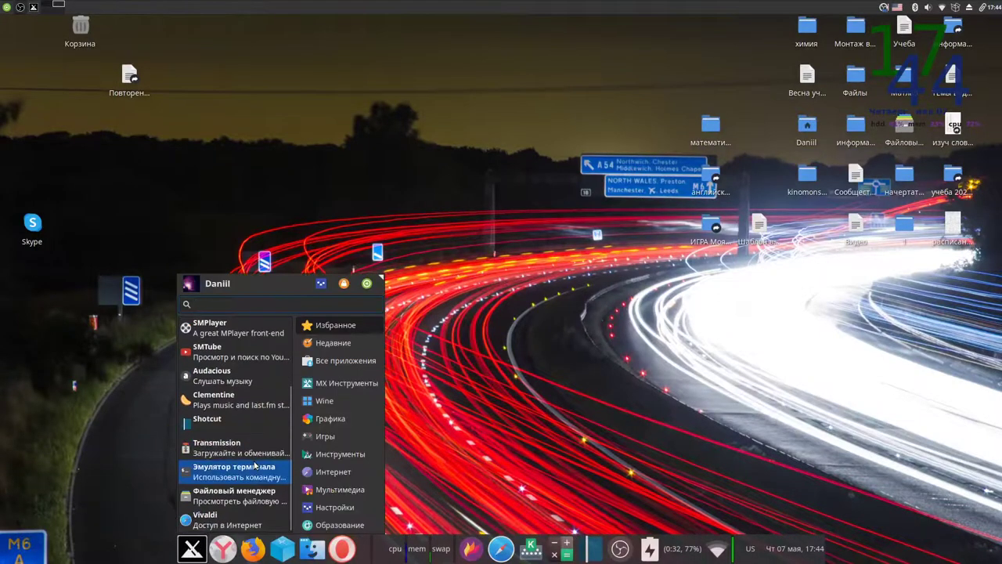
click(520, 400)
right_click(441, 369)
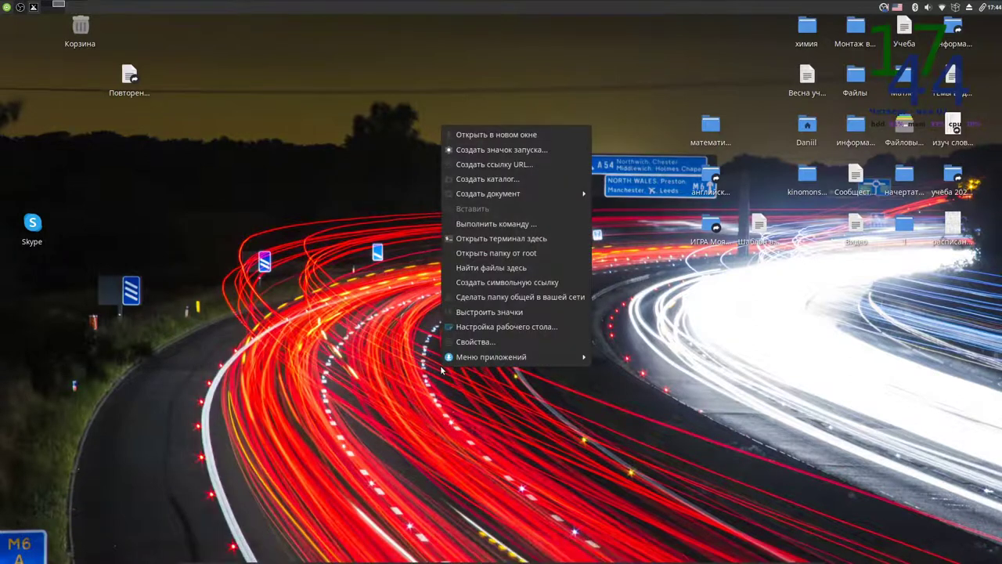
click(322, 391)
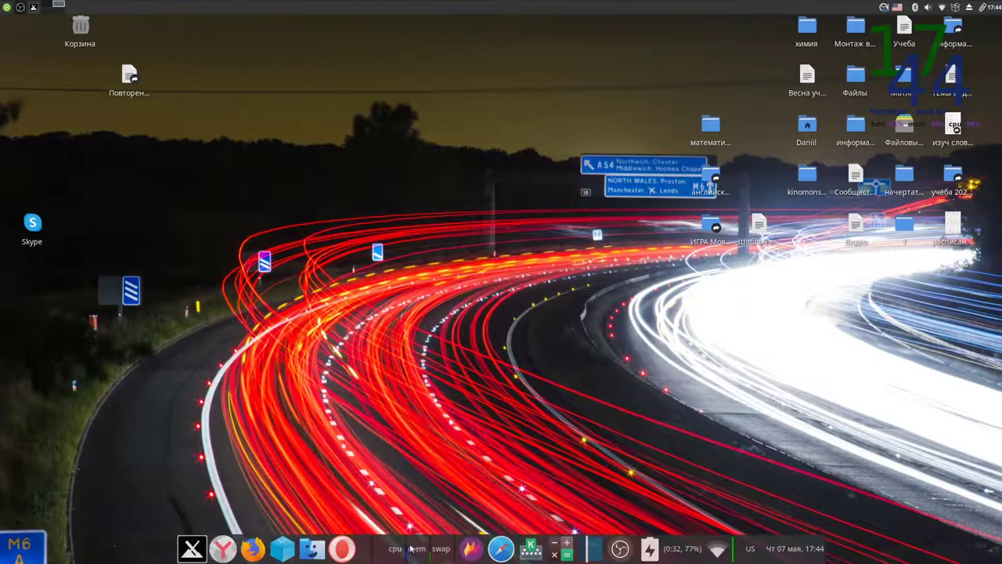
Open the panel settings, add a new empty panel, and place it on the desktop beside the settings window
right_click(577, 6)
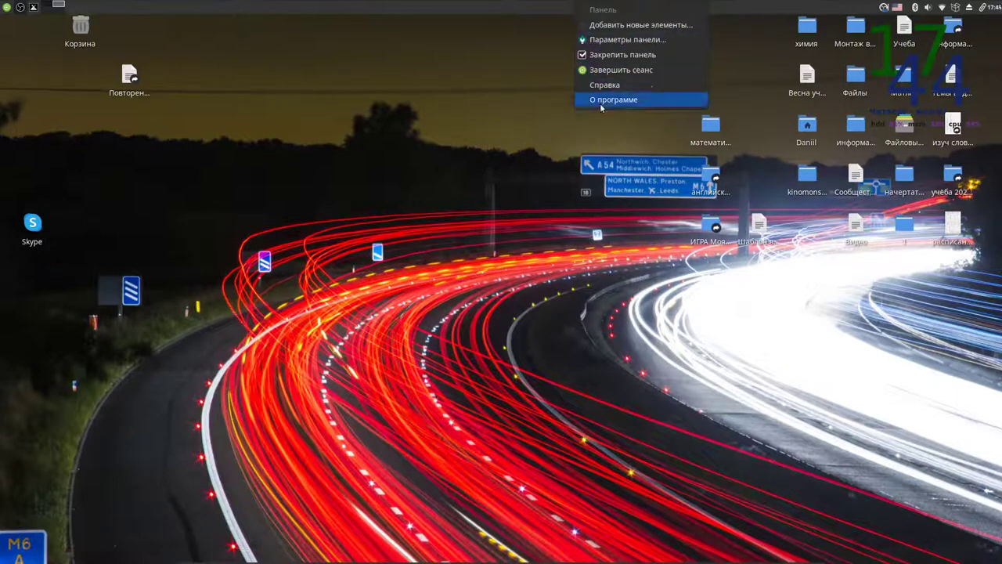
click(622, 44)
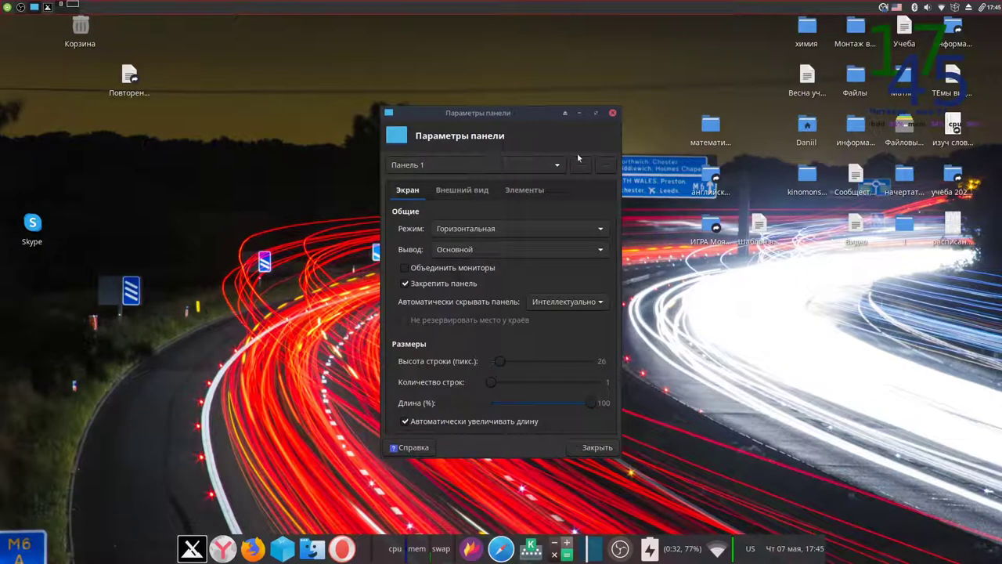
click(580, 166)
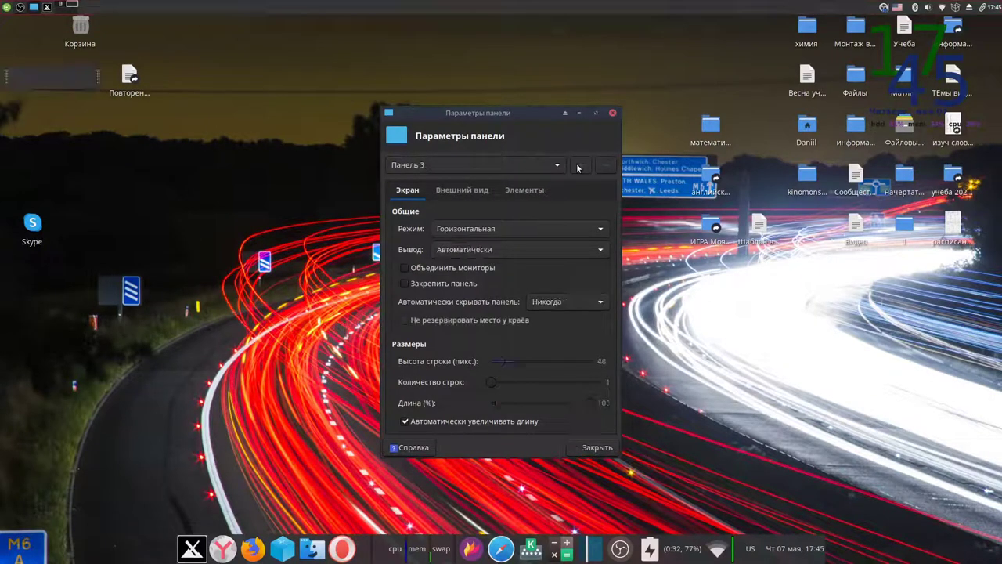
drag(65, 76, 882, 370)
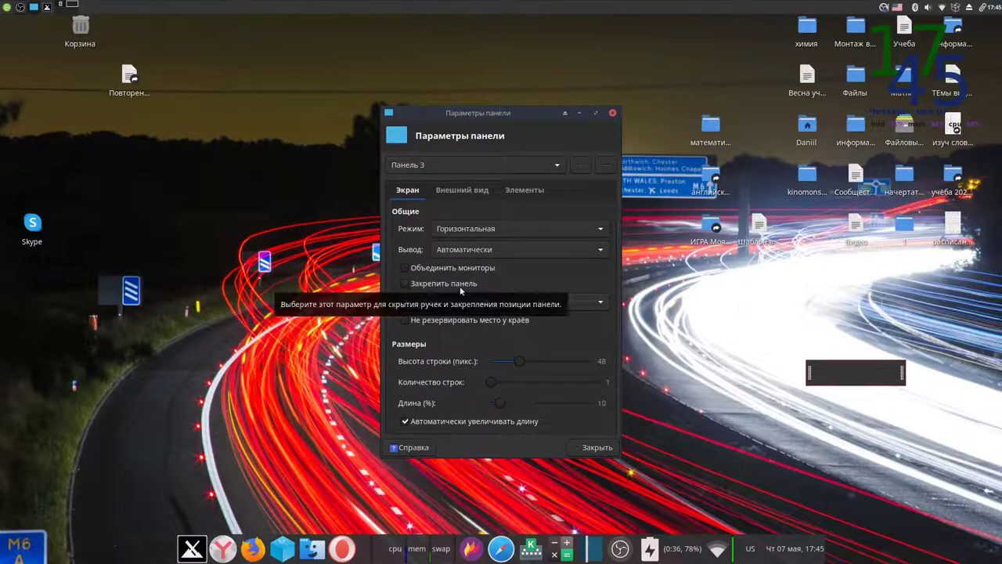
Lock the new panel's position, unlock it again, and reposition the panel and the Параметры панели window
click(408, 284)
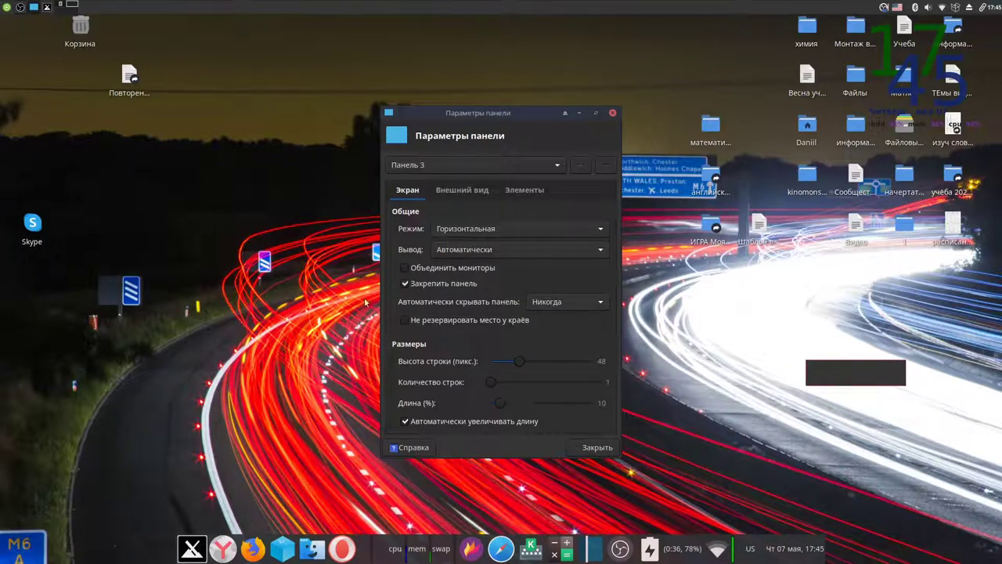
click(405, 283)
drag(897, 361, 846, 331)
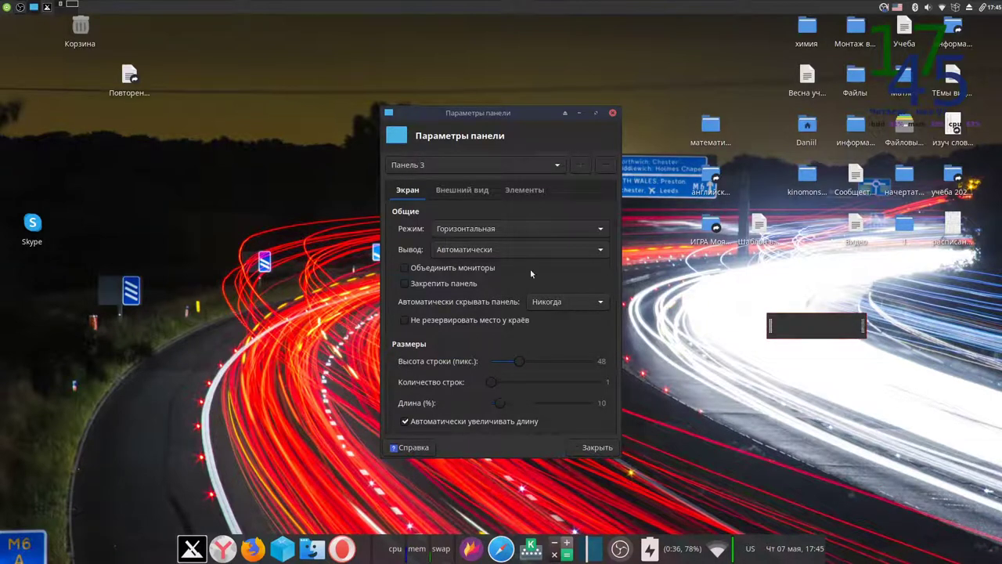
drag(479, 114, 494, 73)
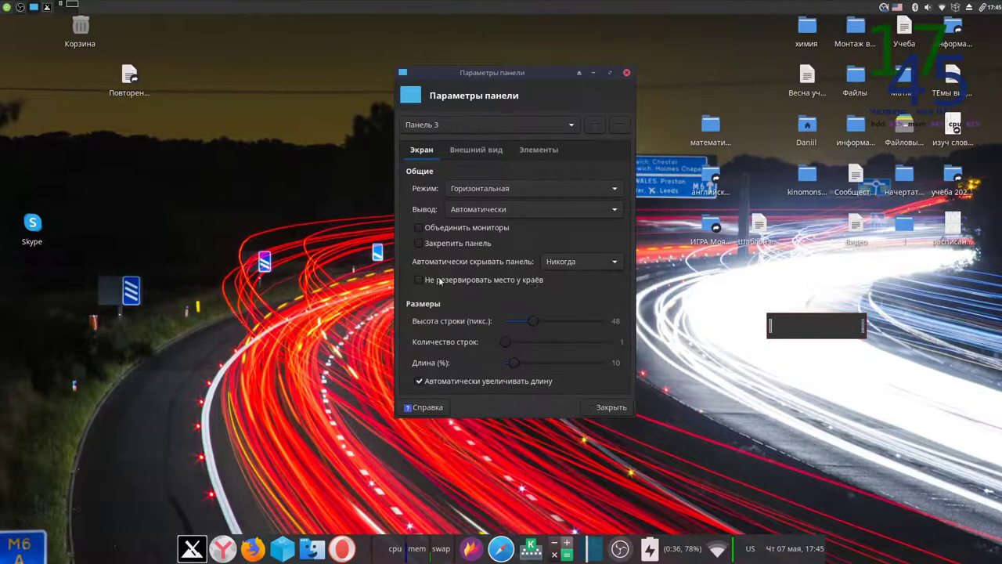
drag(529, 74, 529, 97)
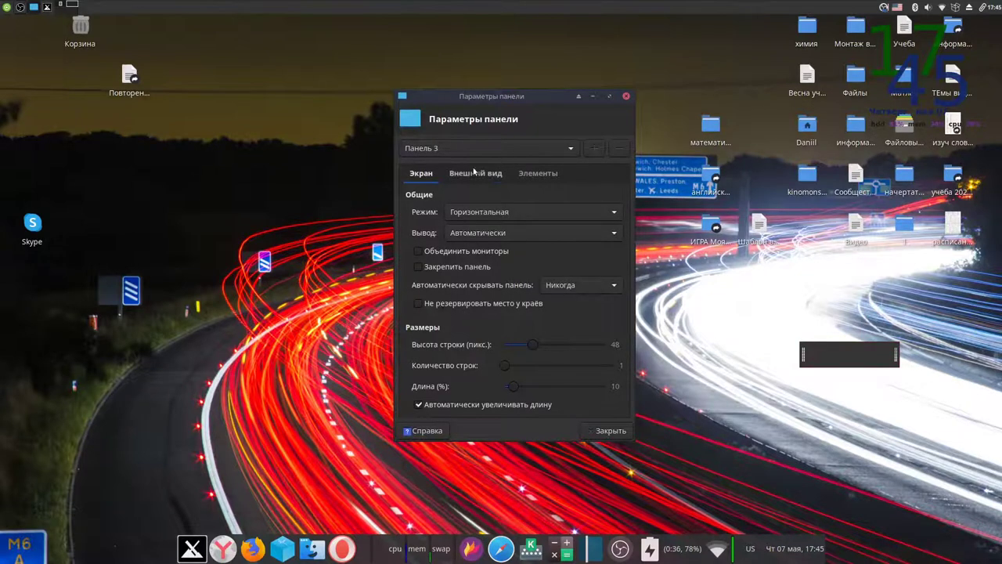
Browse the available items for the new panel and add Меню Whisker to it
click(476, 173)
click(530, 173)
click(614, 236)
scroll(506, 302, down, 4)
scroll(506, 303, down, 10)
scroll(506, 302, up, 4)
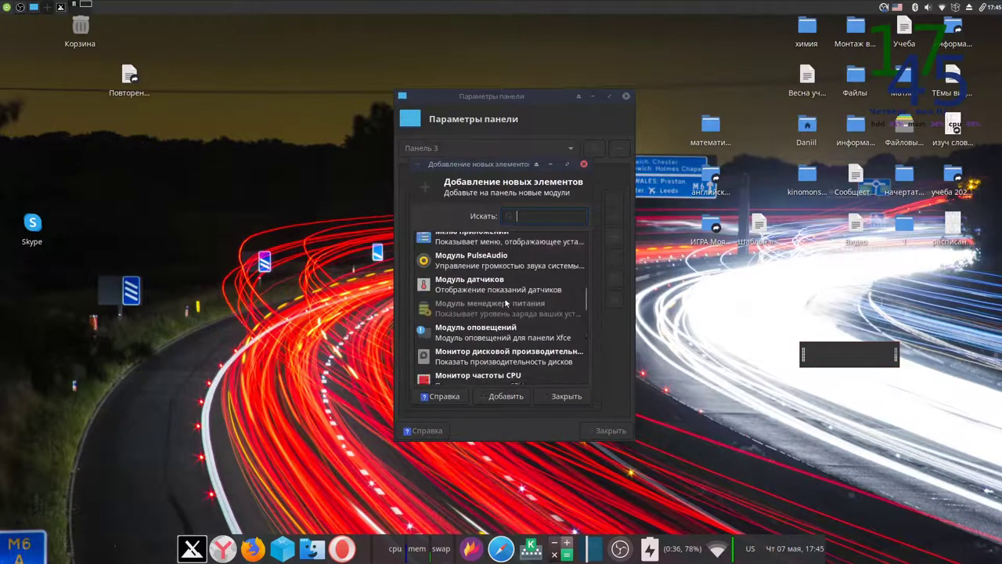
scroll(506, 303, up, 3)
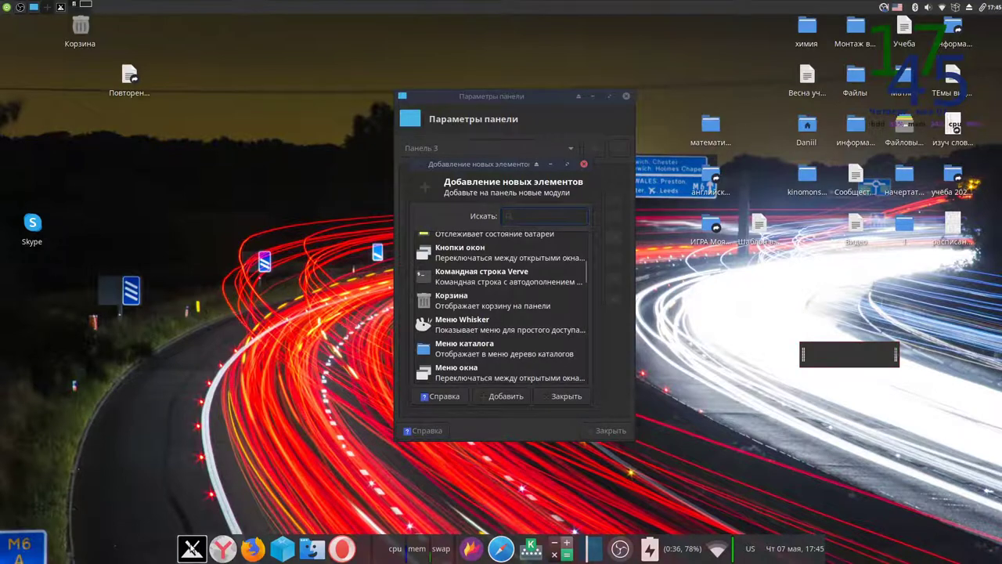
scroll(512, 290, down, 2)
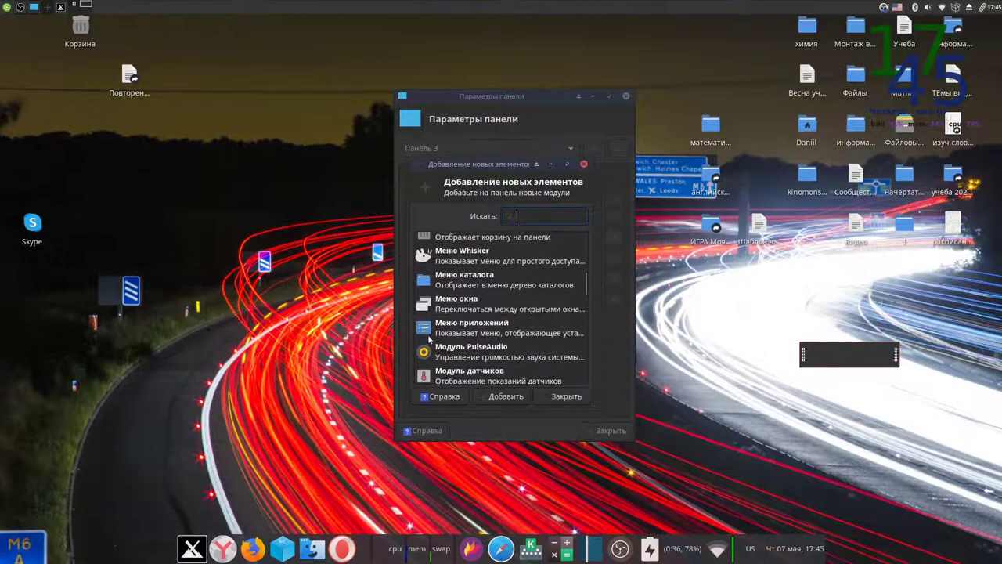
drag(462, 258, 877, 356)
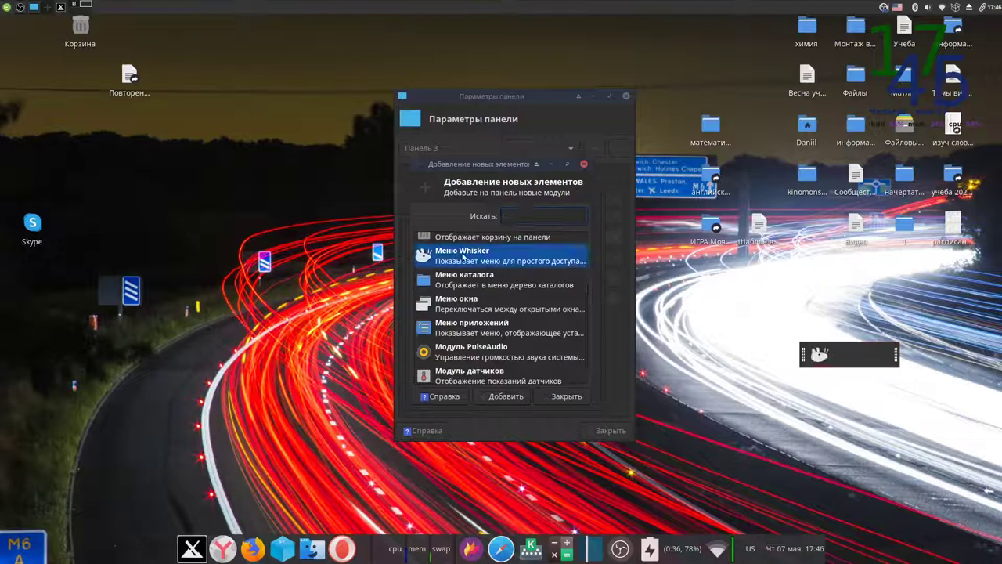
Browse the application categories in the new panel's Whisker menu and compare it with the dock's application menu
click(824, 352)
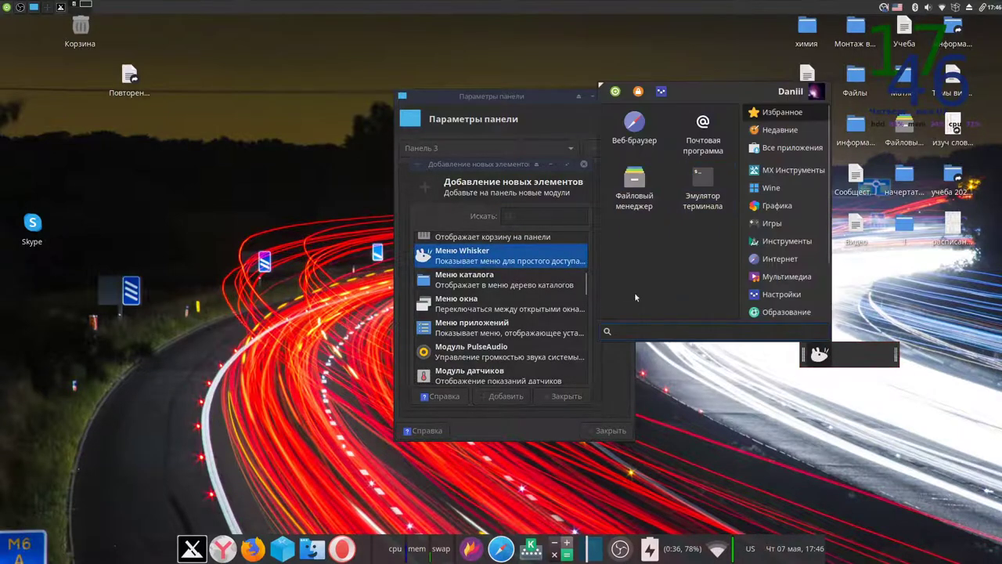
scroll(779, 239, down, 3)
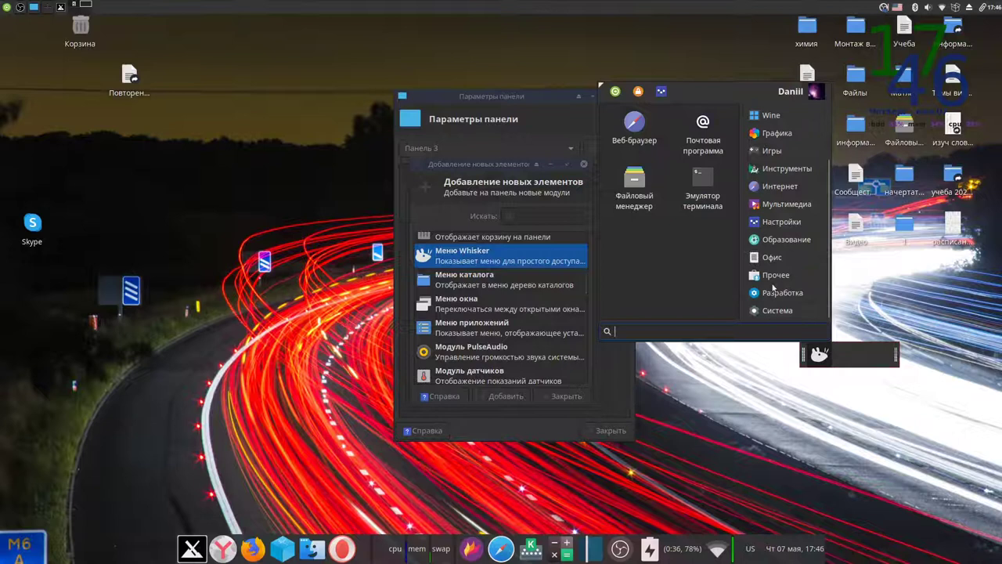
click(191, 550)
click(192, 550)
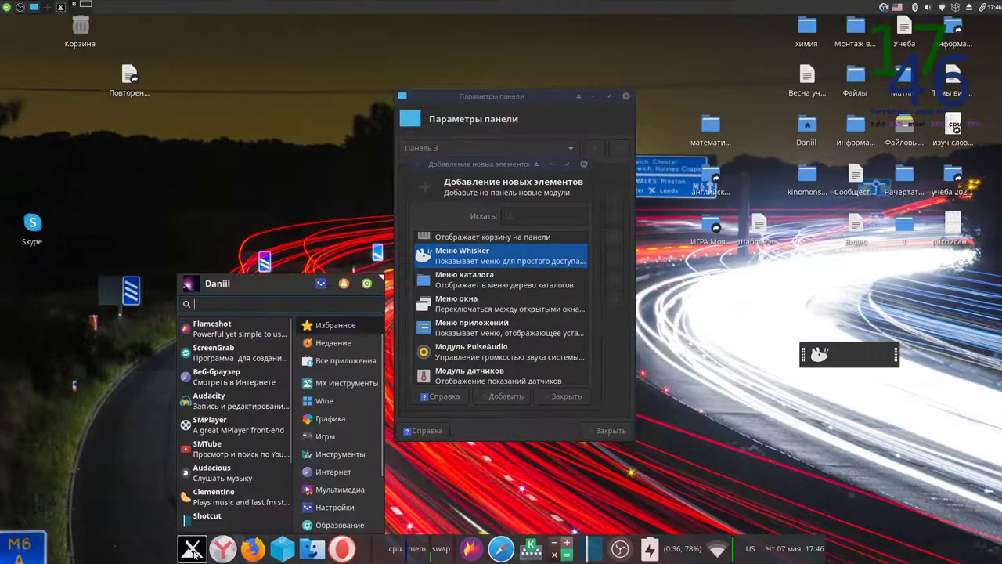
click(192, 550)
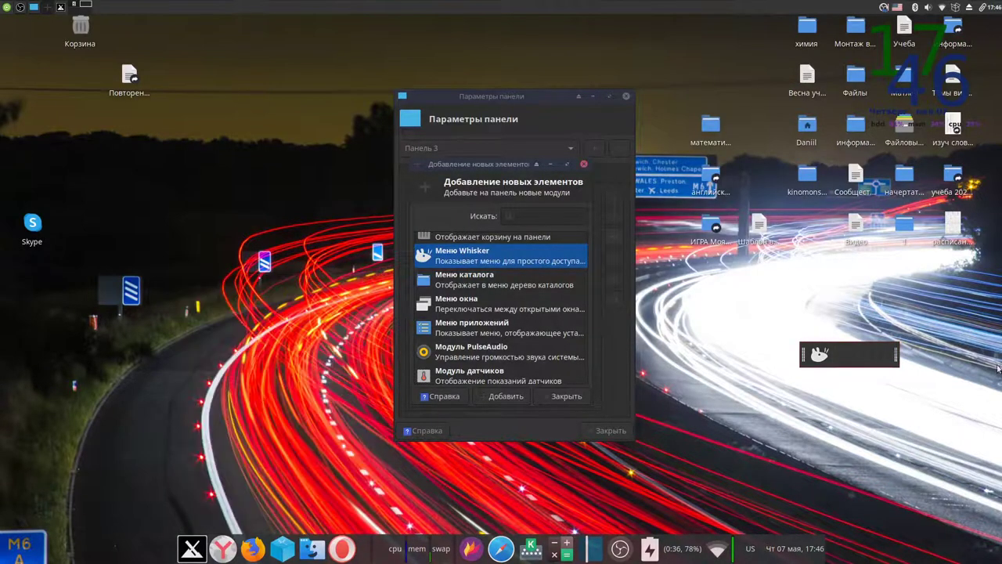
click(819, 355)
click(815, 353)
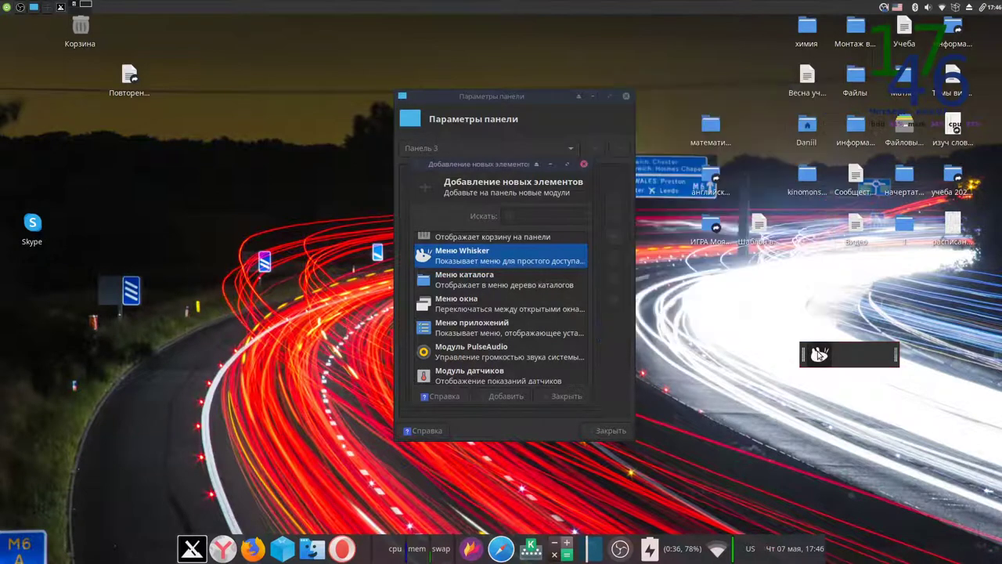
Open the properties of the new panel's Whisker menu and review its Кнопка панели settings, including the display options and icon
right_click(815, 353)
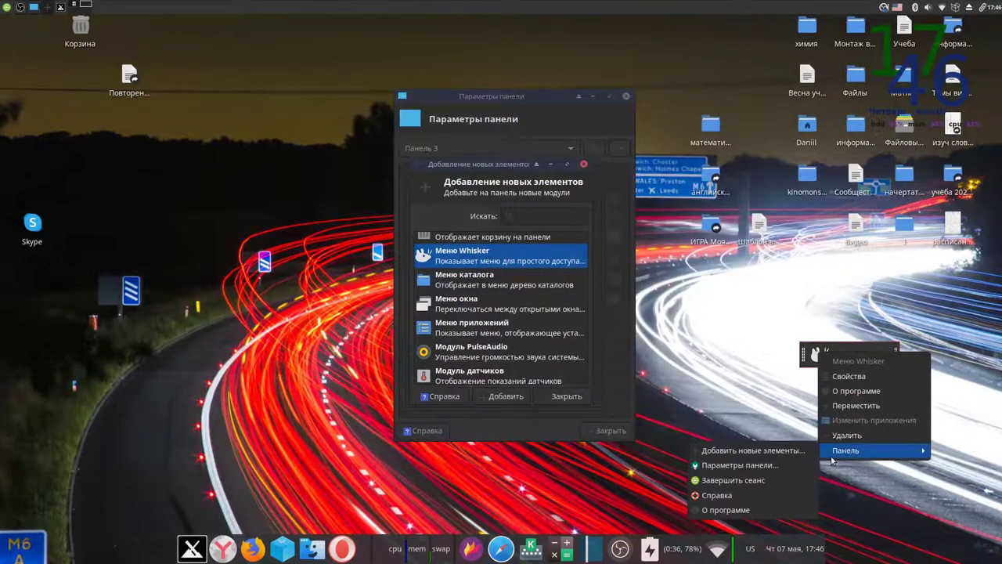
click(864, 377)
click(415, 181)
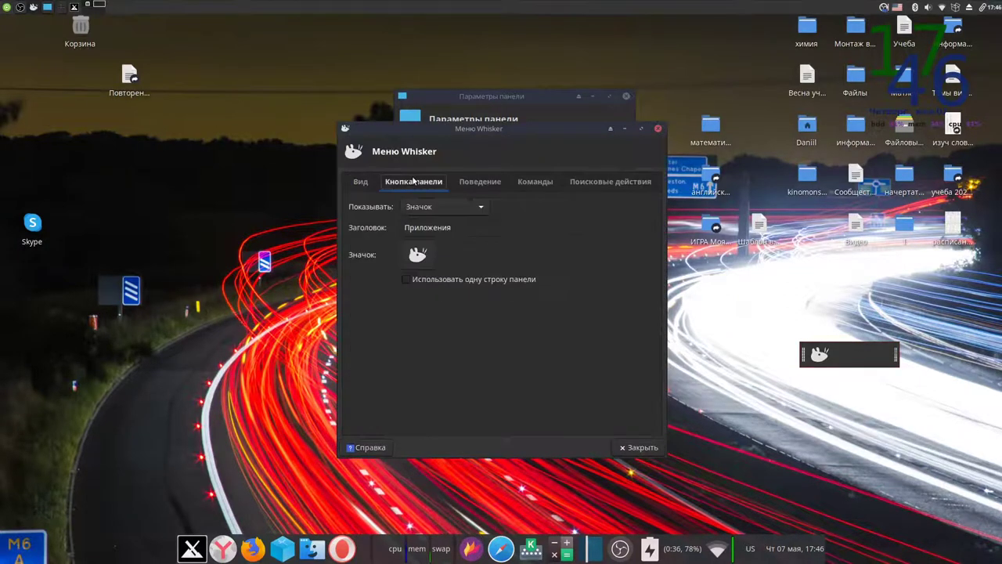
click(415, 254)
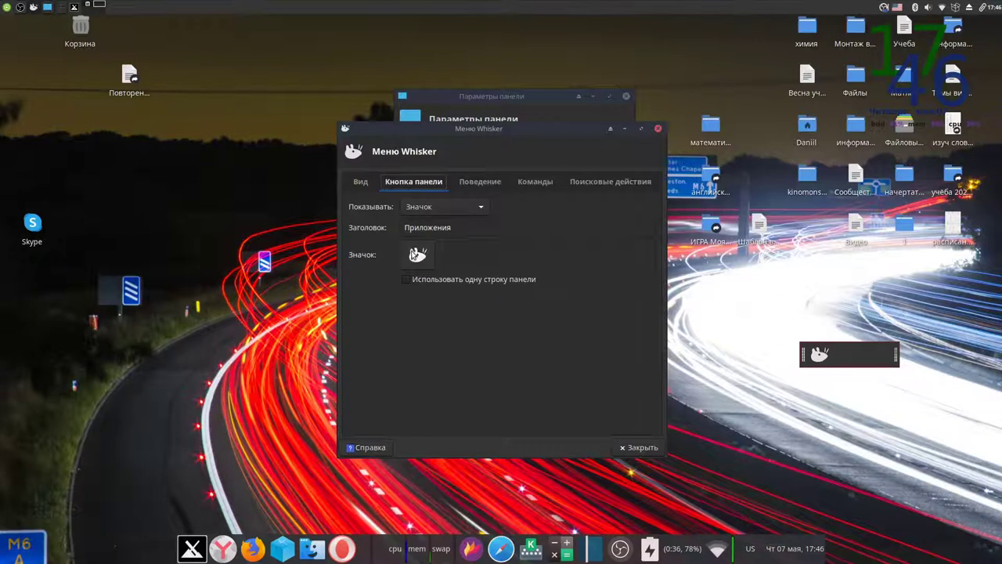
click(465, 208)
click(464, 208)
click(418, 255)
drag(535, 128, 546, 148)
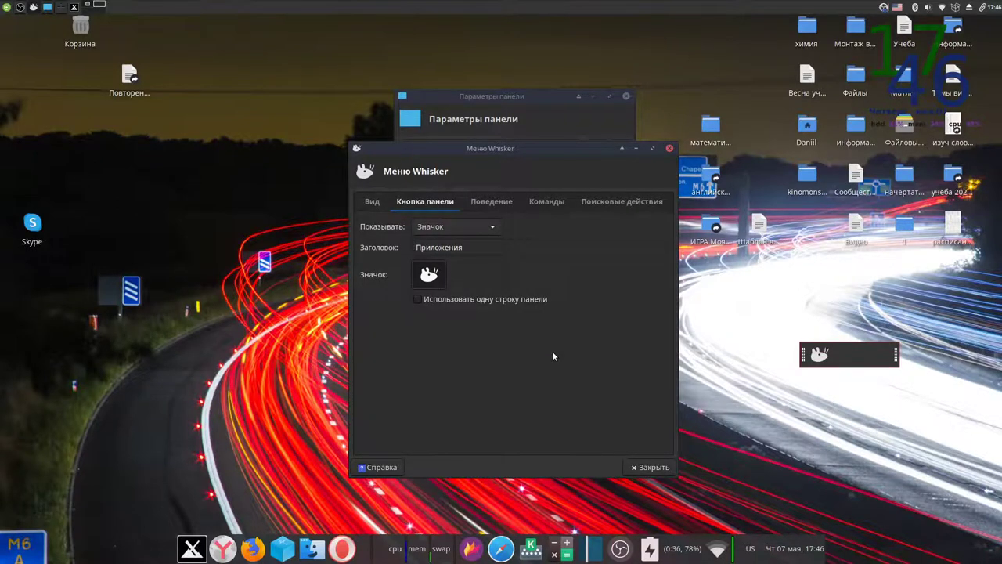
Open the icon chooser for the Whisker menu button and set the icon category to Значки меню
click(429, 274)
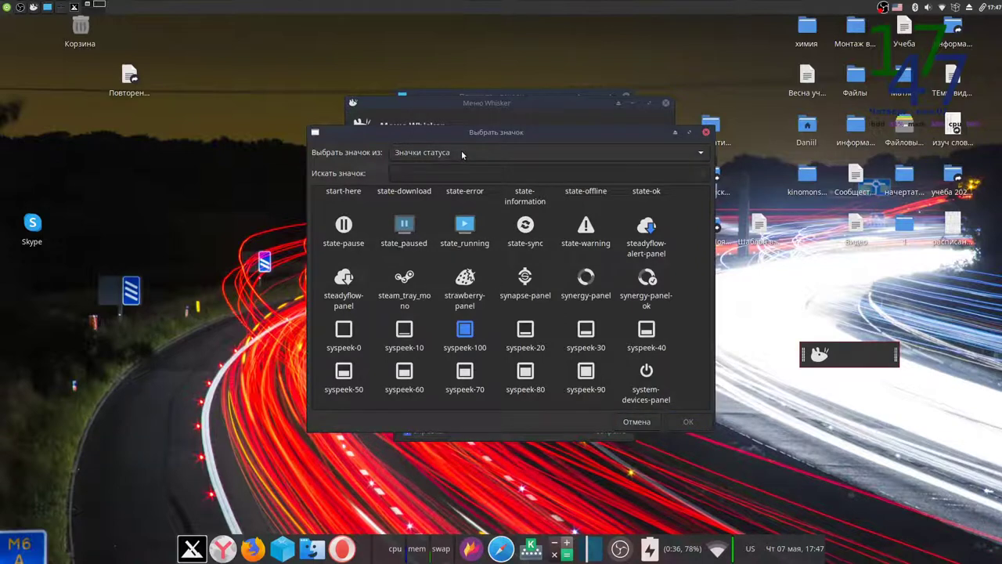
click(627, 155)
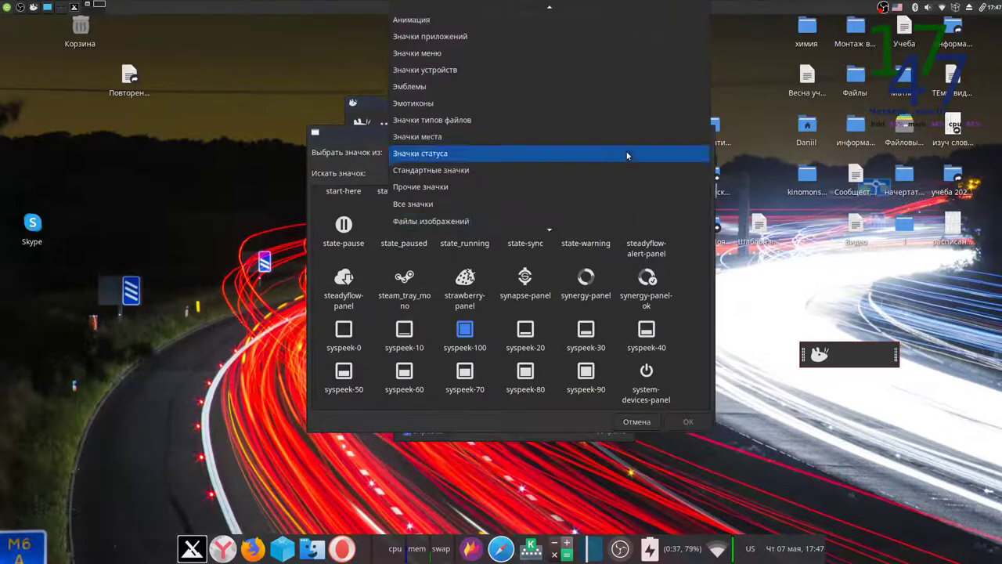
scroll(445, 200, up, 1)
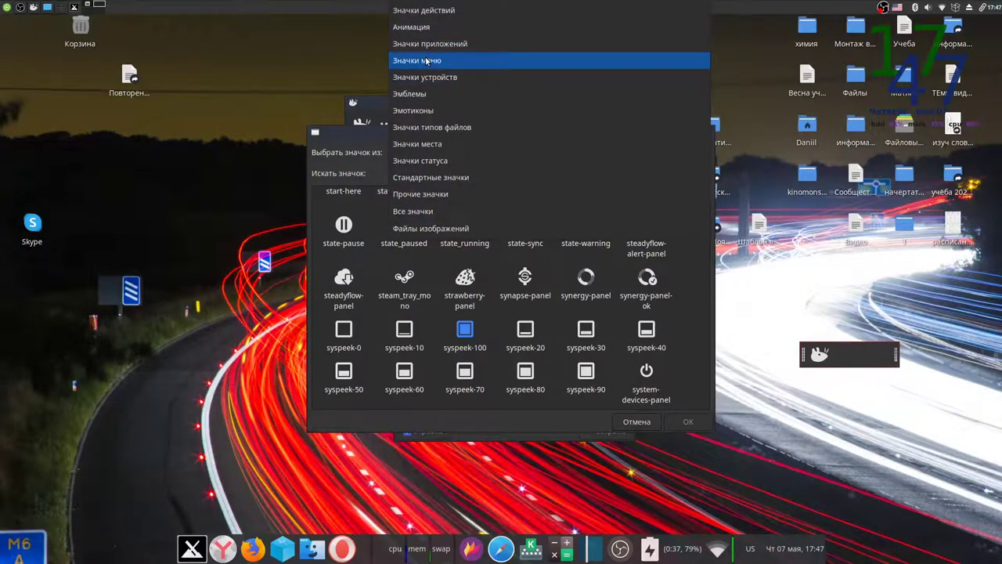
key(Escape)
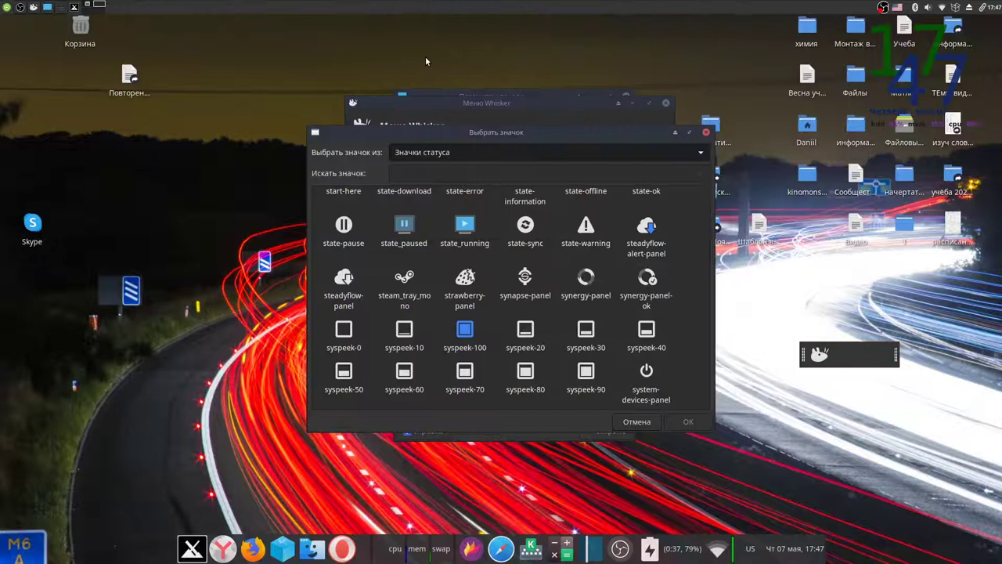
click(490, 150)
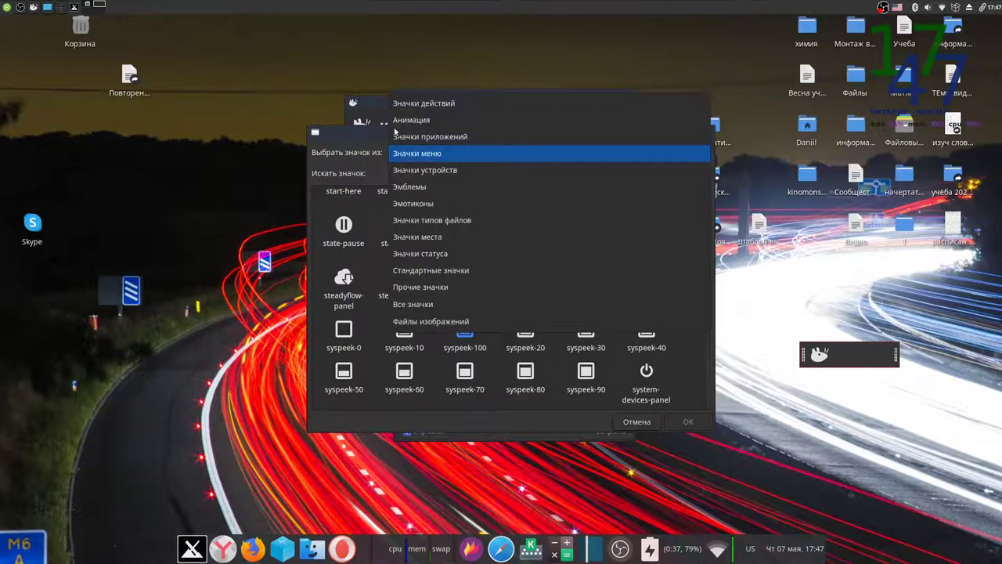
click(421, 135)
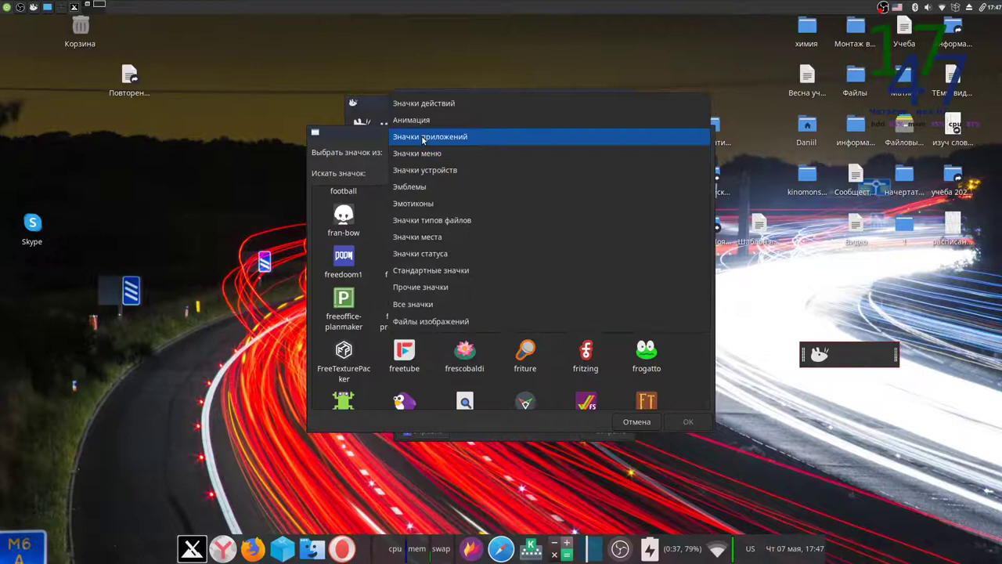
click(398, 162)
Choose the hw-probe icon for the Whisker menu button, apply it and close the menu's properties
scroll(490, 305, down, 10)
scroll(487, 305, down, 5)
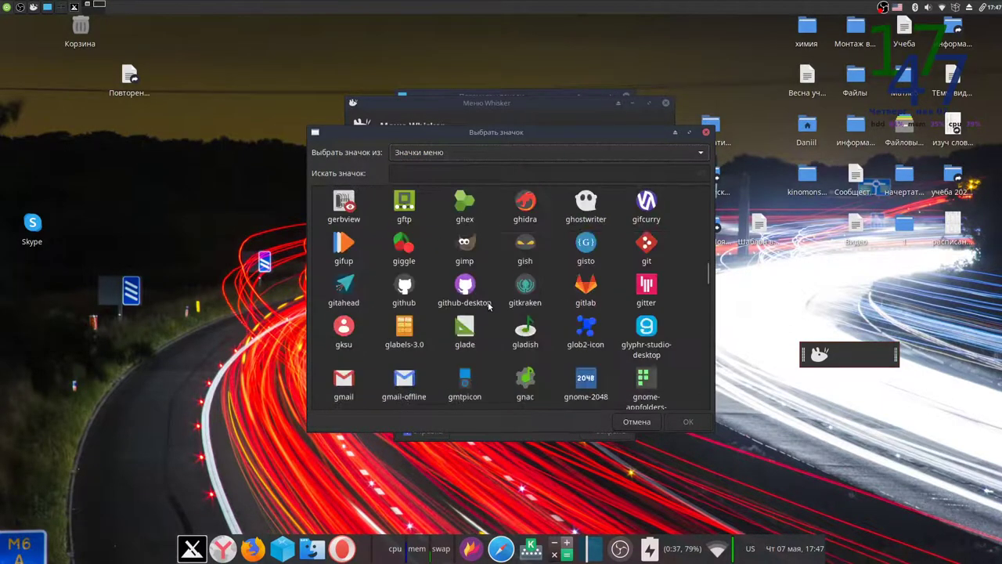
scroll(489, 305, down, 10)
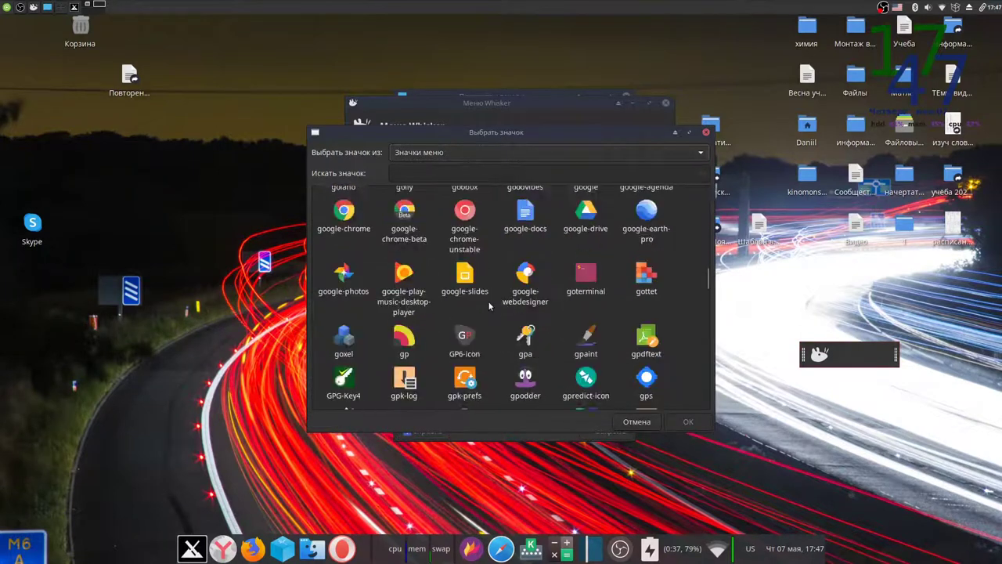
scroll(489, 306, down, 10)
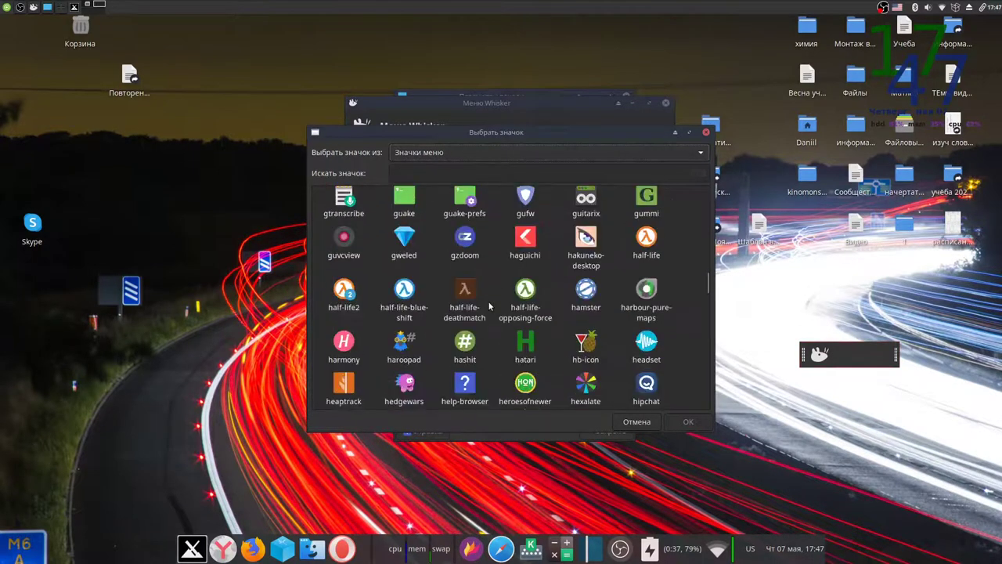
scroll(515, 327, down, 3)
scroll(486, 297, up, 6)
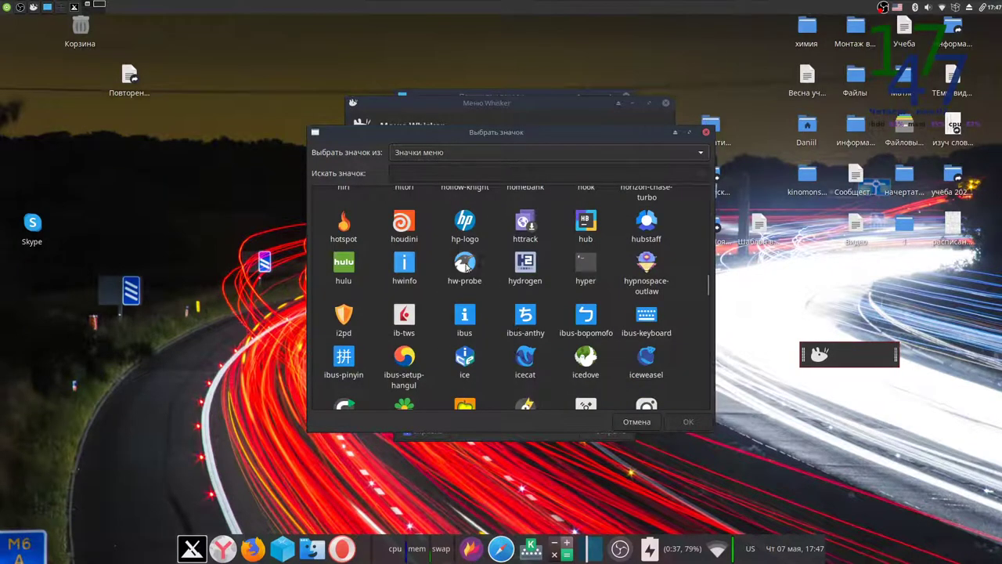
click(466, 265)
click(680, 422)
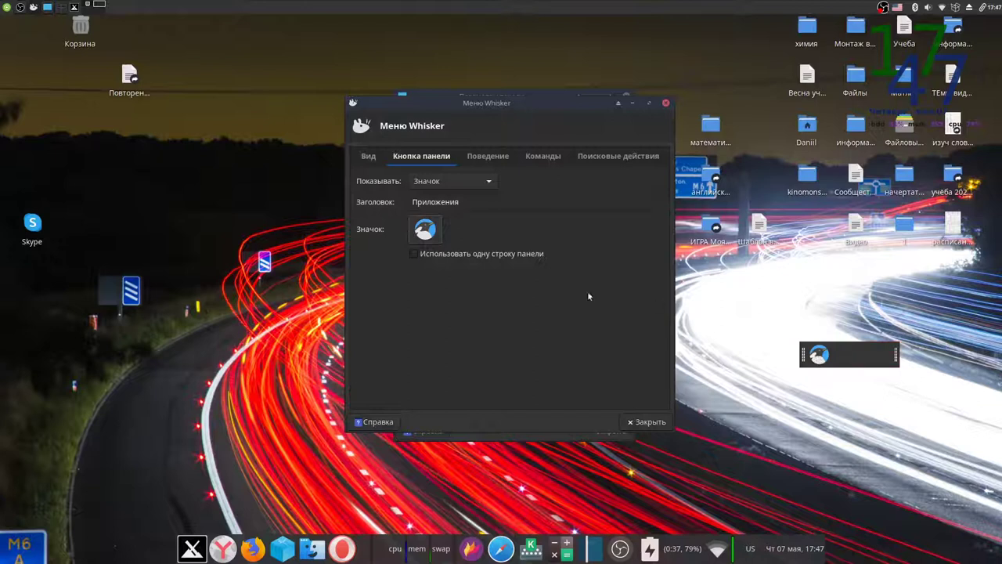
click(665, 104)
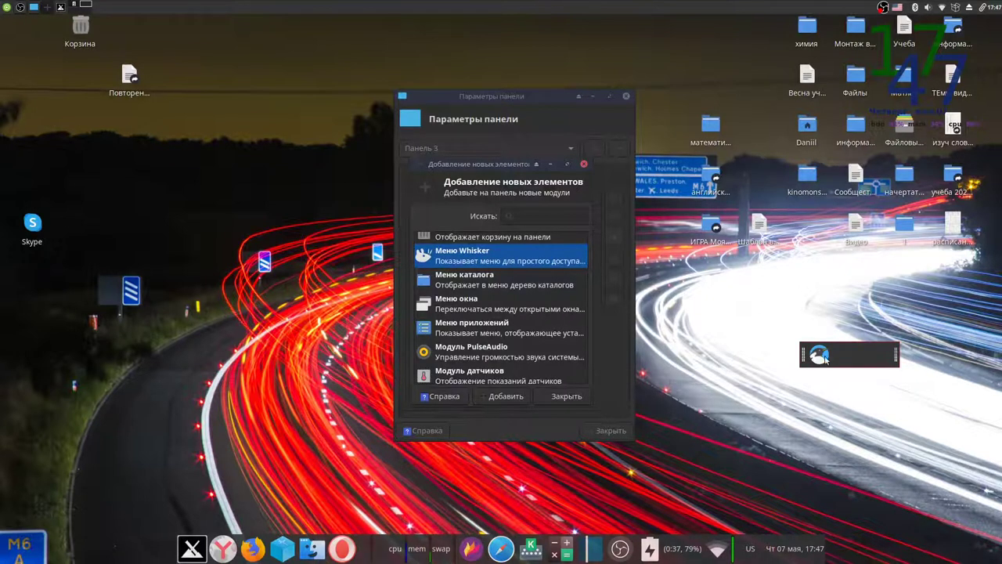
Look through the available panel items and add Индикатор батареи to the new panel
scroll(481, 313, down, 5)
scroll(481, 312, up, 6)
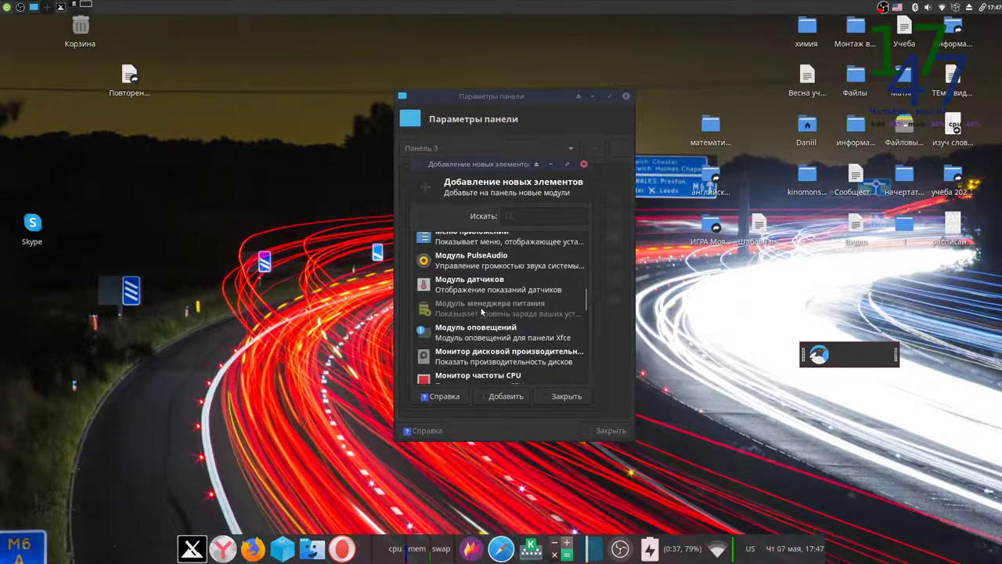
scroll(456, 328, up, 2)
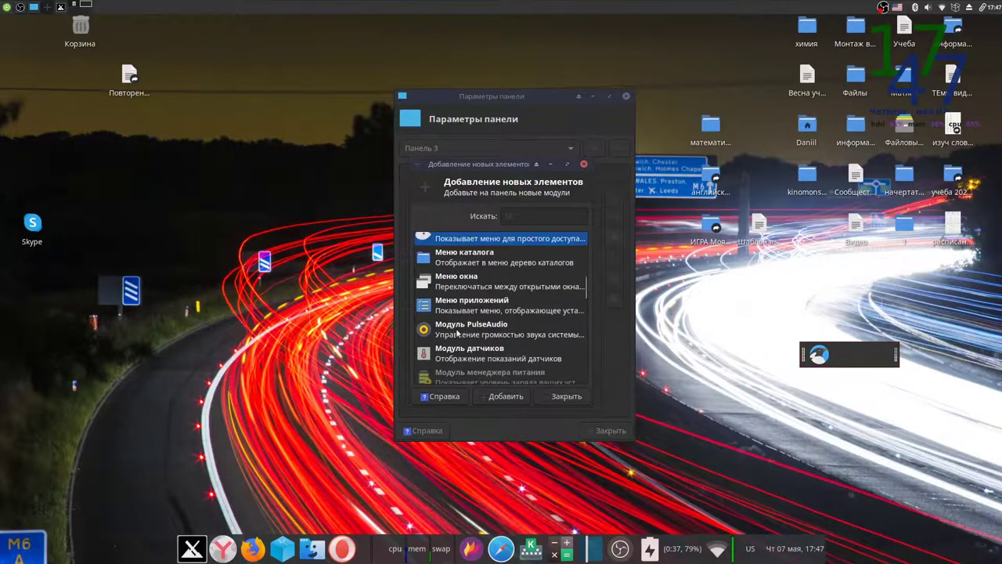
scroll(452, 287, up, 2)
scroll(452, 287, up, 4)
scroll(440, 317, down, 2)
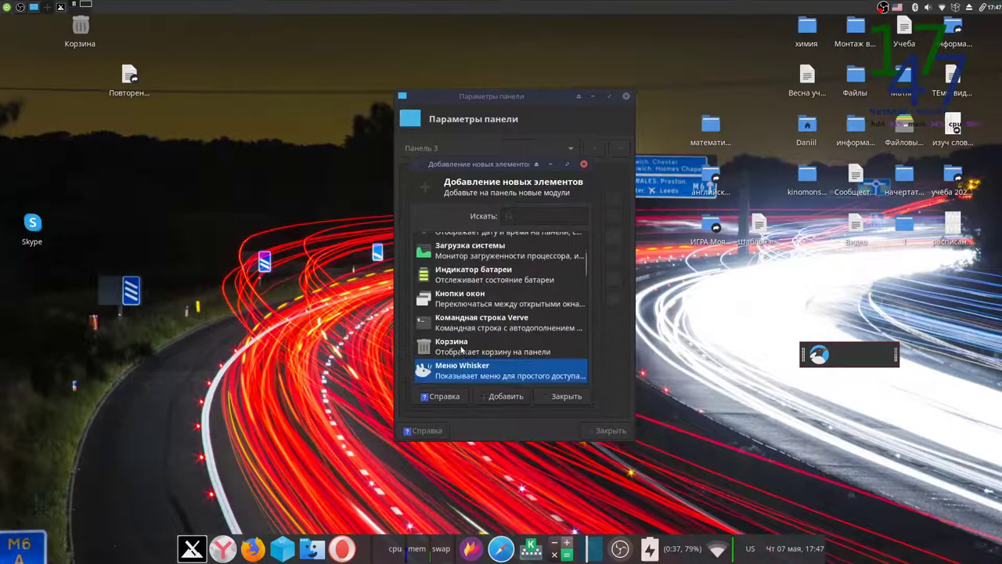
scroll(439, 321, up, 3)
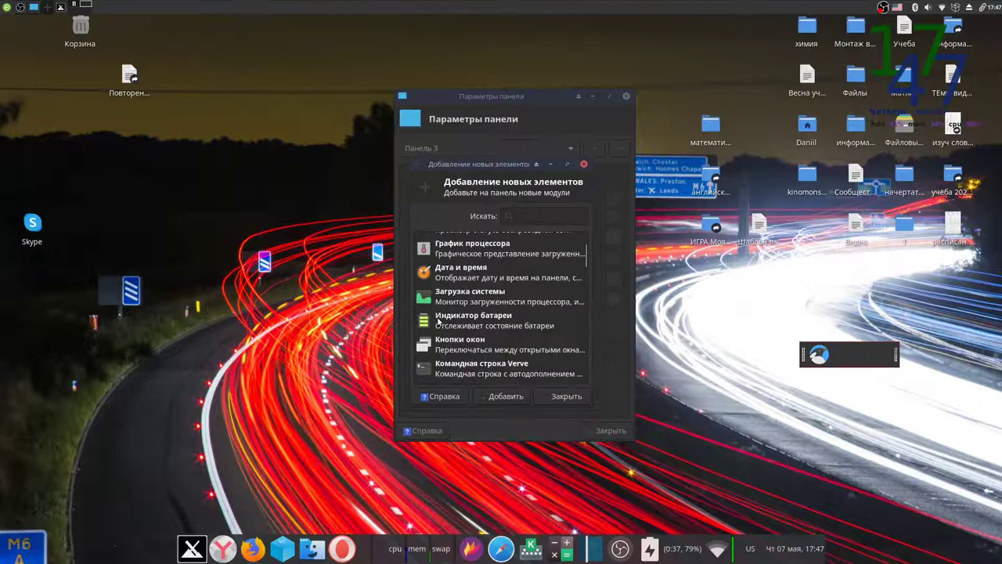
double_click(438, 321)
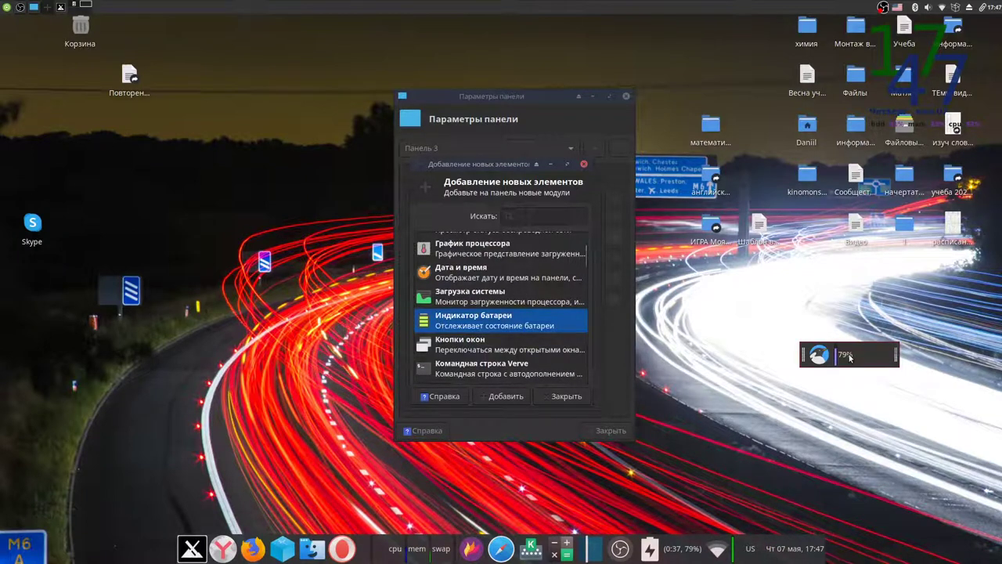
mouse_move(850, 357)
Add the Загрузка системы monitor to the new panel
scroll(457, 333, up, 3)
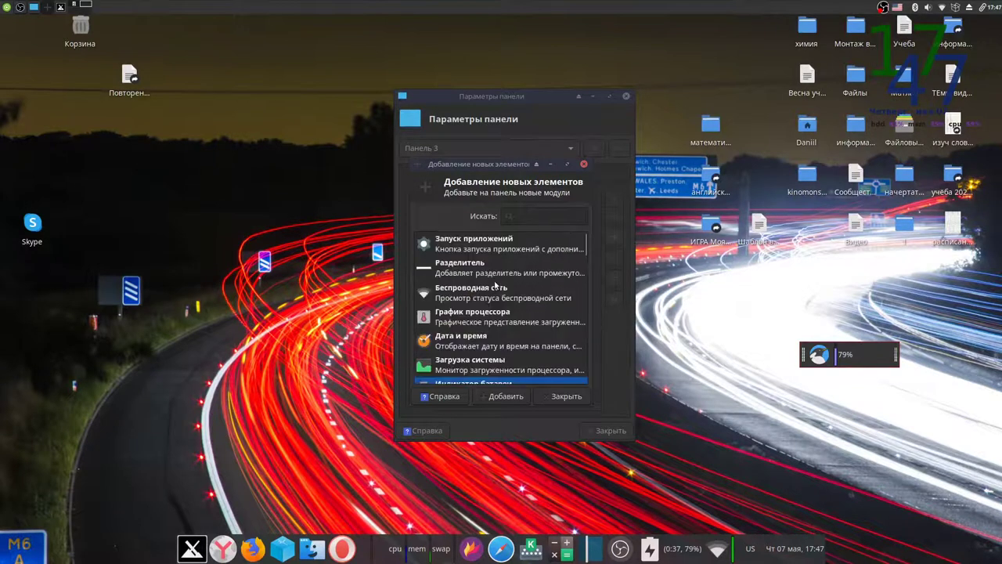
scroll(458, 332, down, 2)
double_click(469, 324)
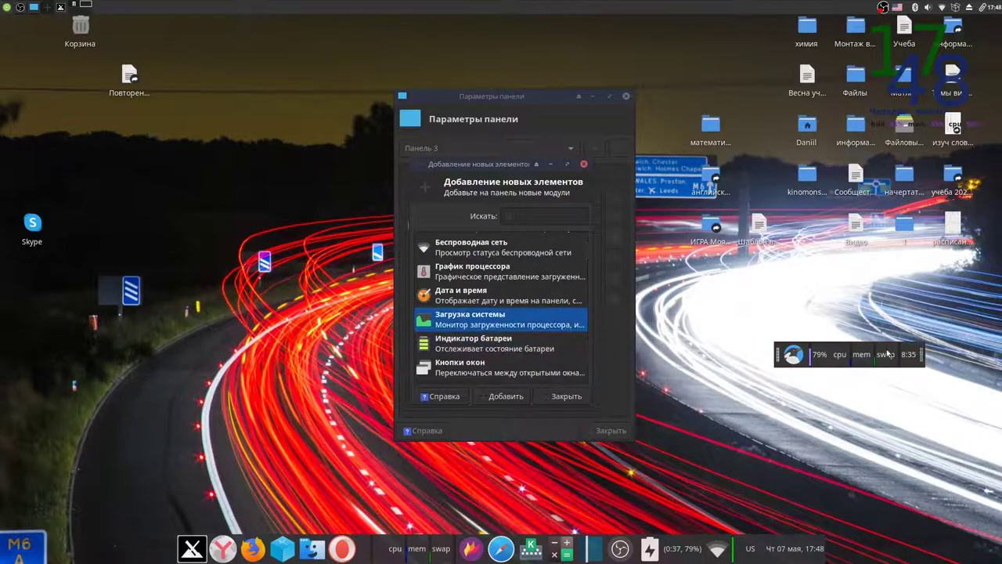
Add the Беспроводная сеть indicator and a Запуск приложений launcher to the new panel
scroll(462, 312, up, 2)
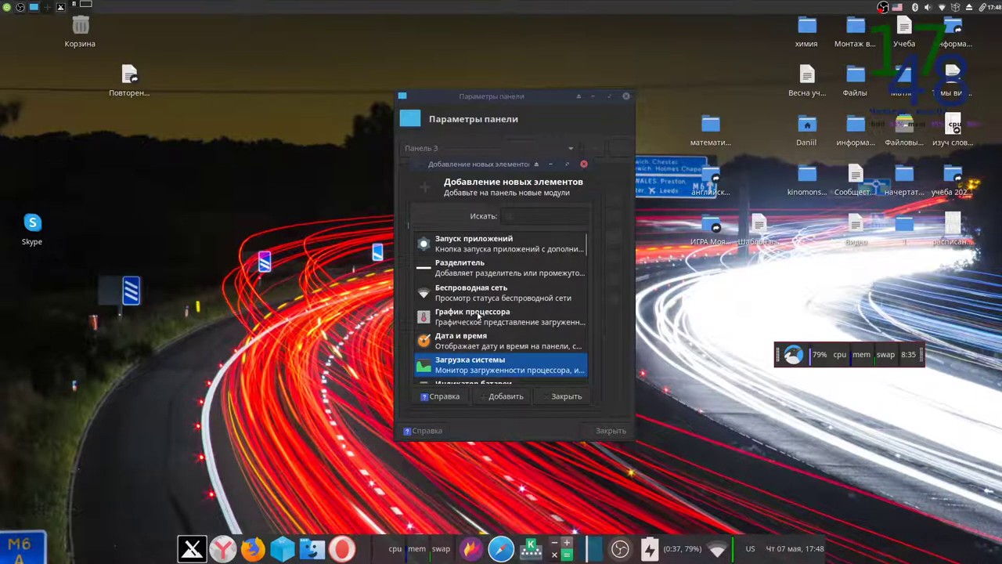
double_click(470, 296)
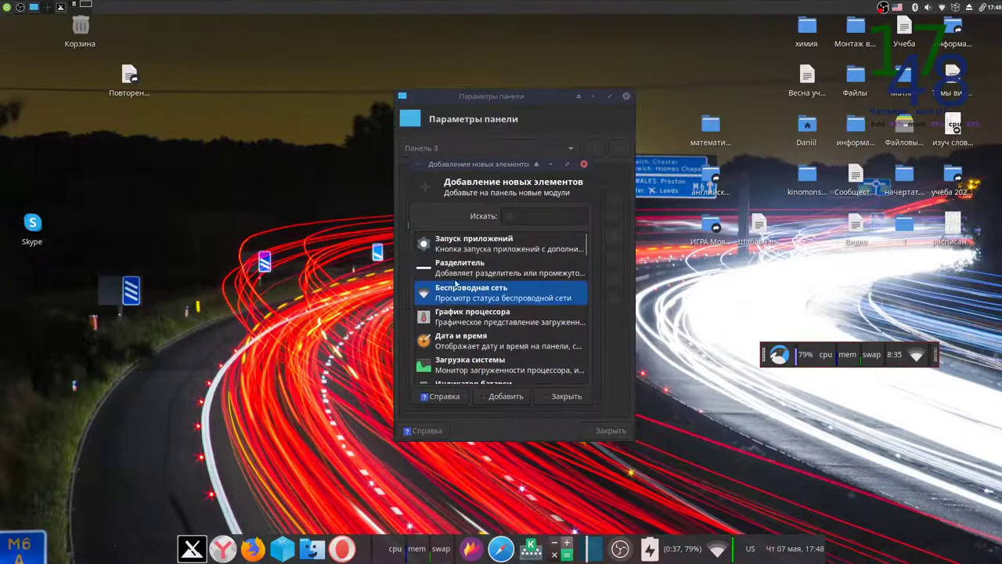
click(463, 250)
double_click(463, 250)
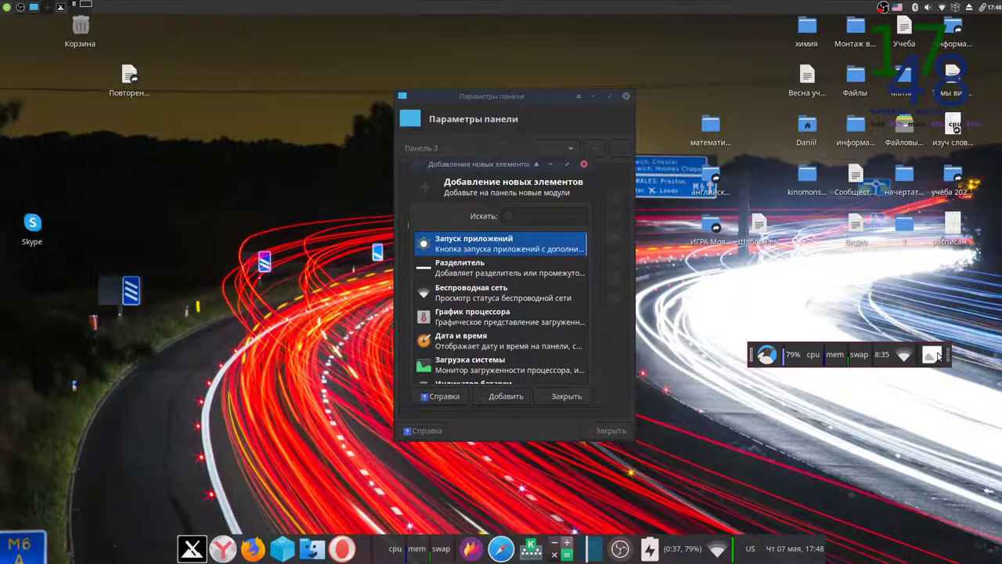
Add Таймер Xfce4 to the new panel and open its list of timers
scroll(475, 251, down, 6)
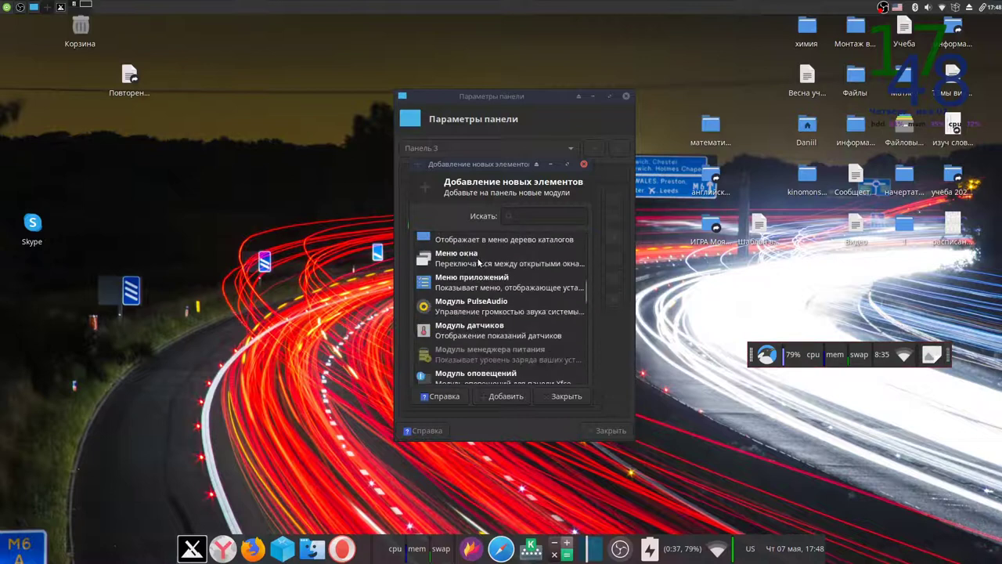
scroll(478, 263, down, 8)
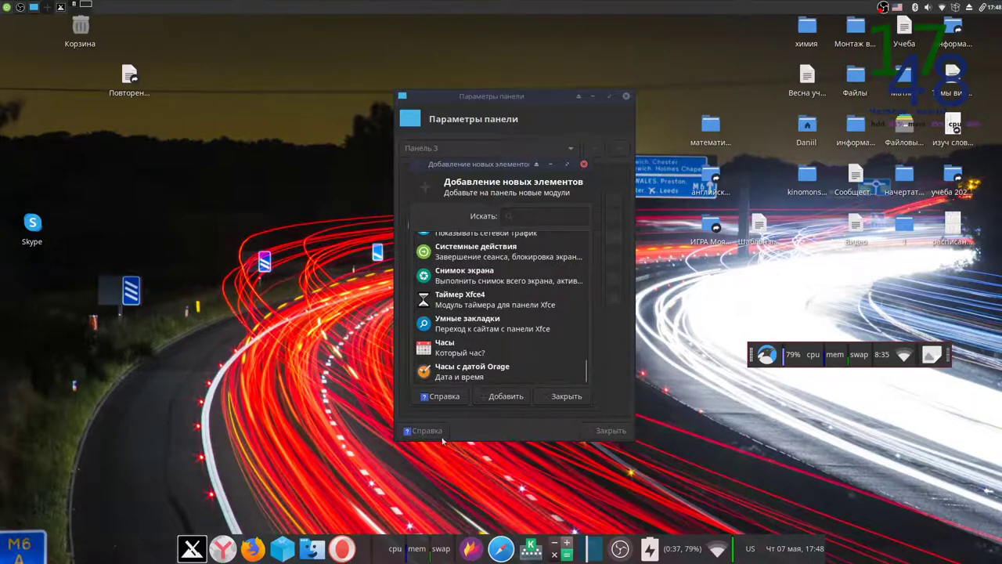
click(437, 298)
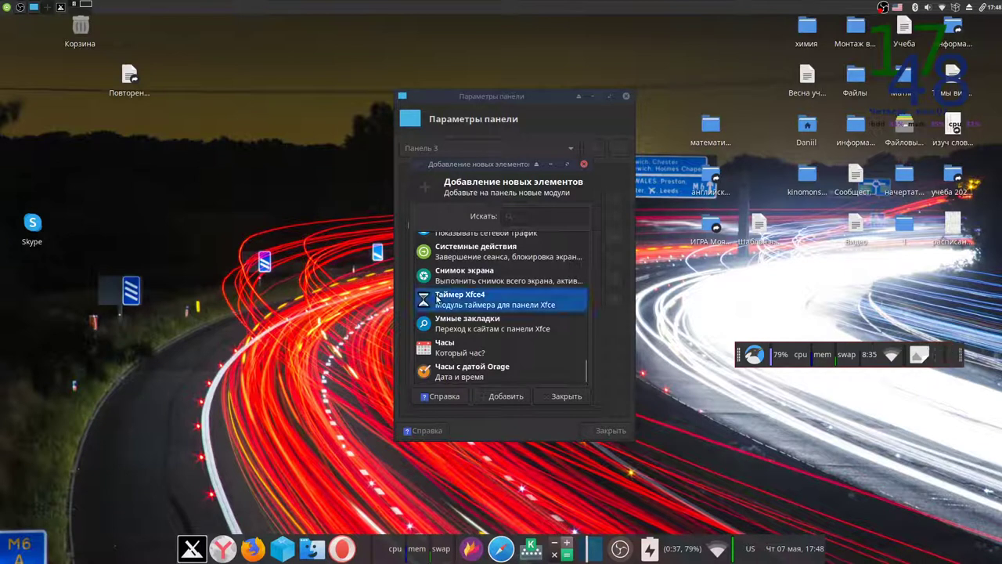
click(946, 358)
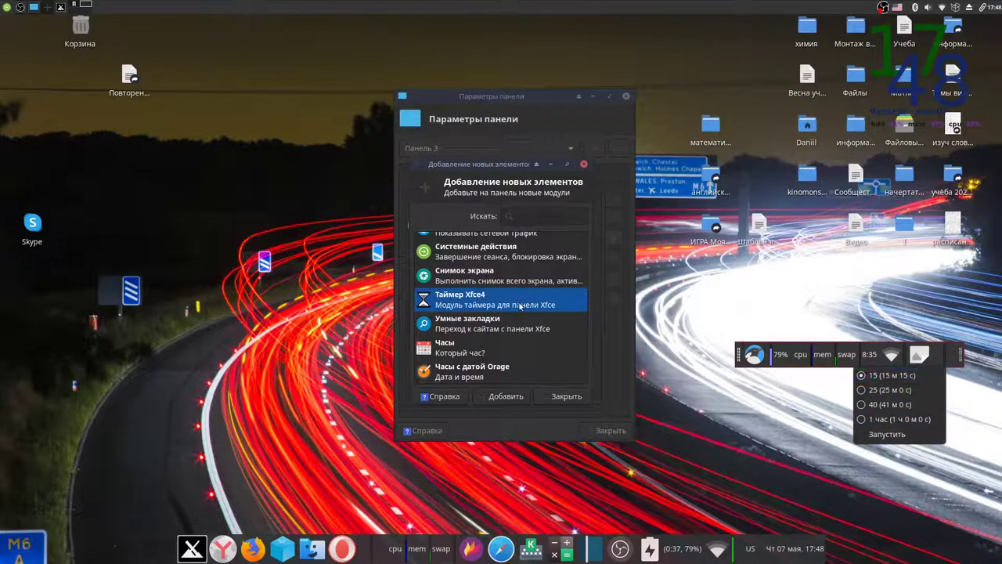
Add Часы and Часы с датой Orage to the new panel and close the list of available items
click(520, 305)
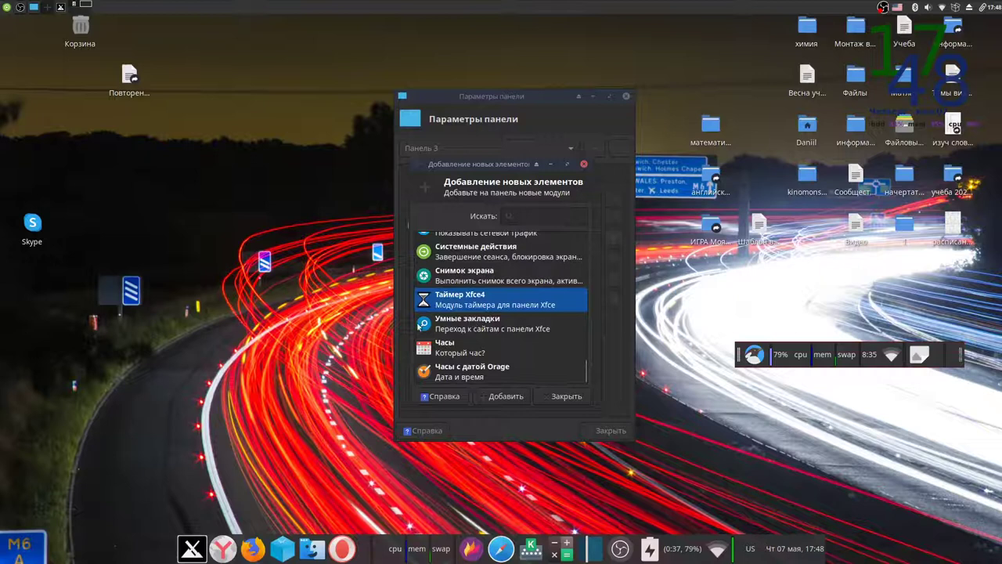
double_click(469, 354)
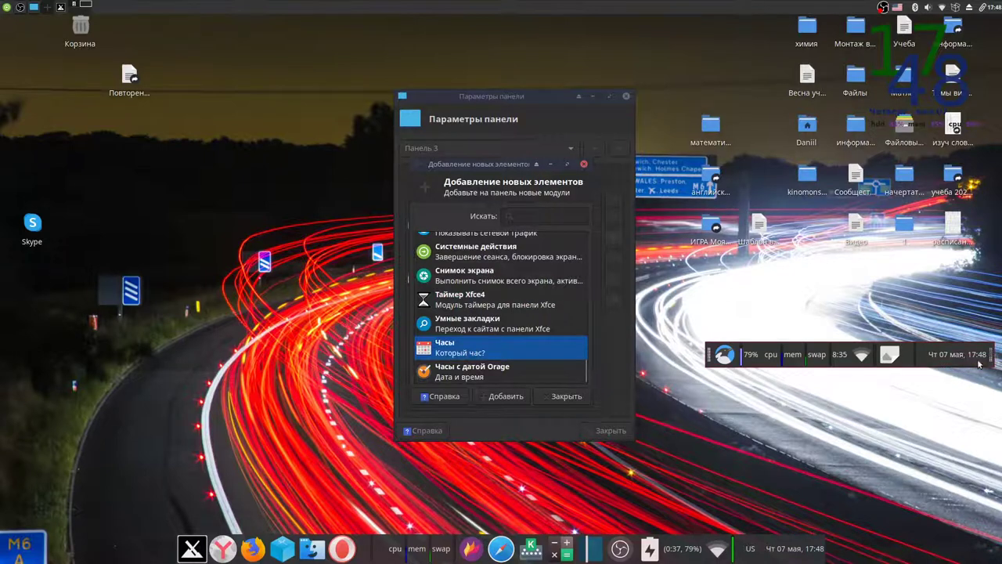
click(469, 373)
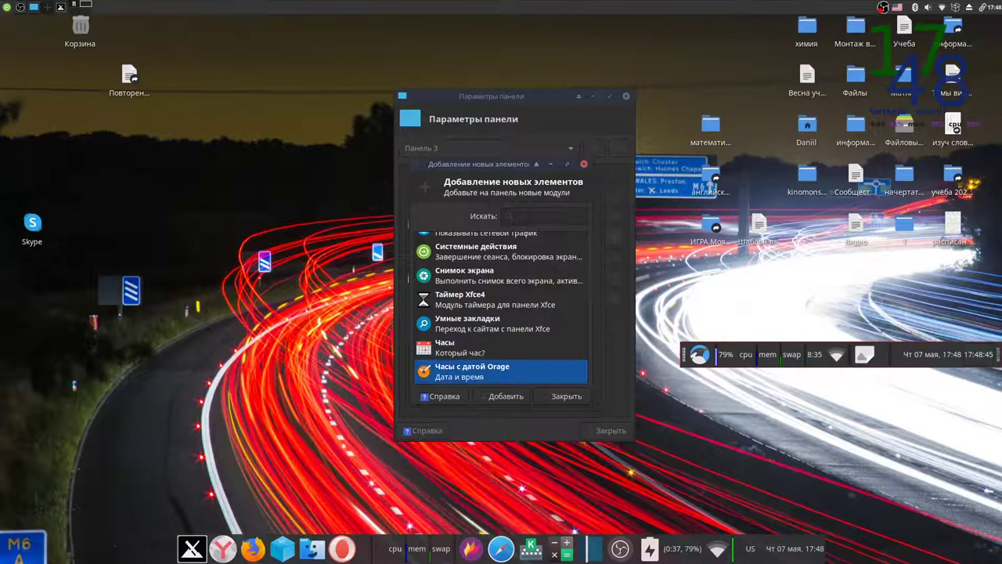
scroll(452, 366, up, 5)
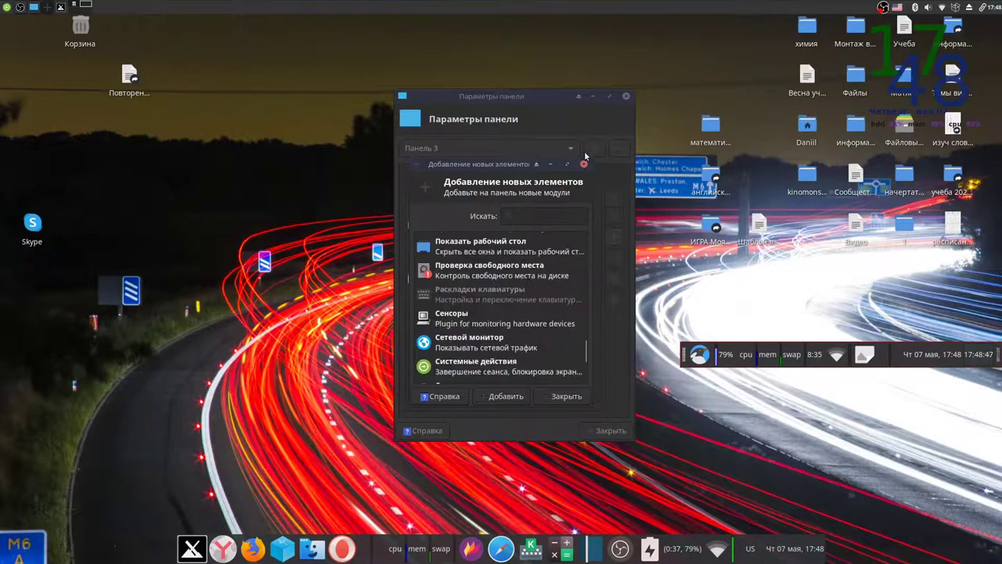
scroll(470, 330, up, 10)
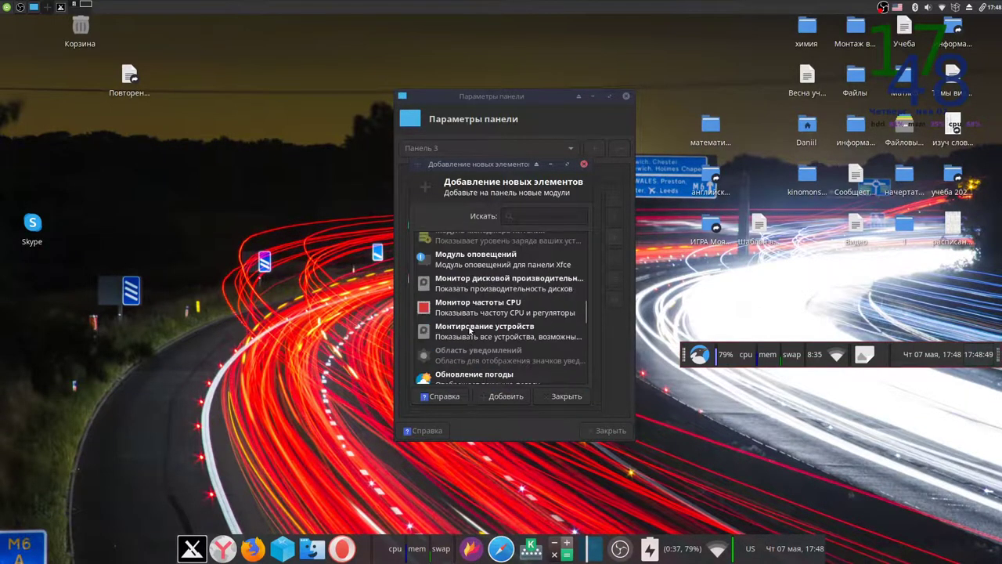
scroll(531, 298, up, 3)
click(583, 164)
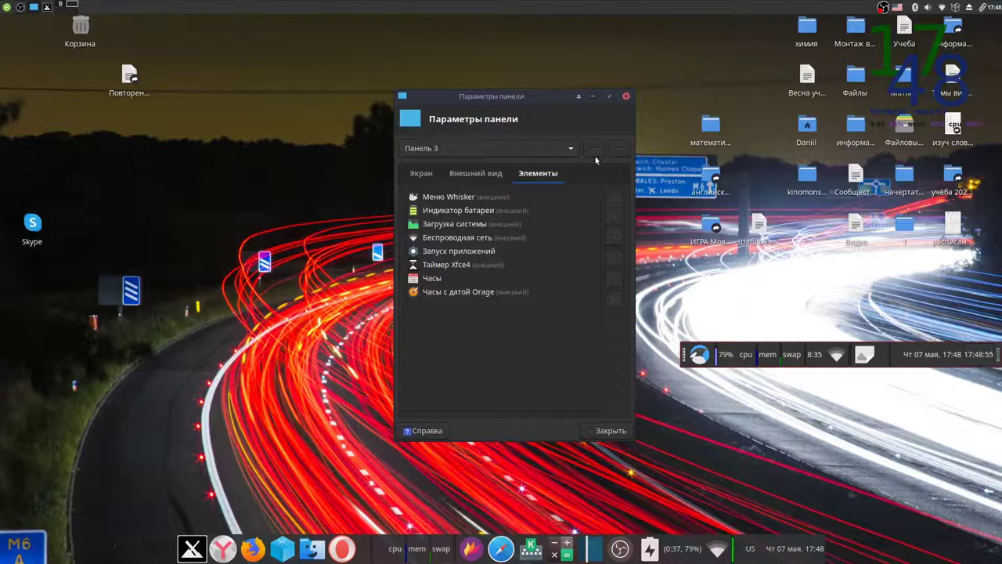
Review the Экран, Внешний вид and Элементы settings of Панель 3 and close the panel preferences
click(475, 174)
click(423, 177)
click(461, 174)
click(556, 173)
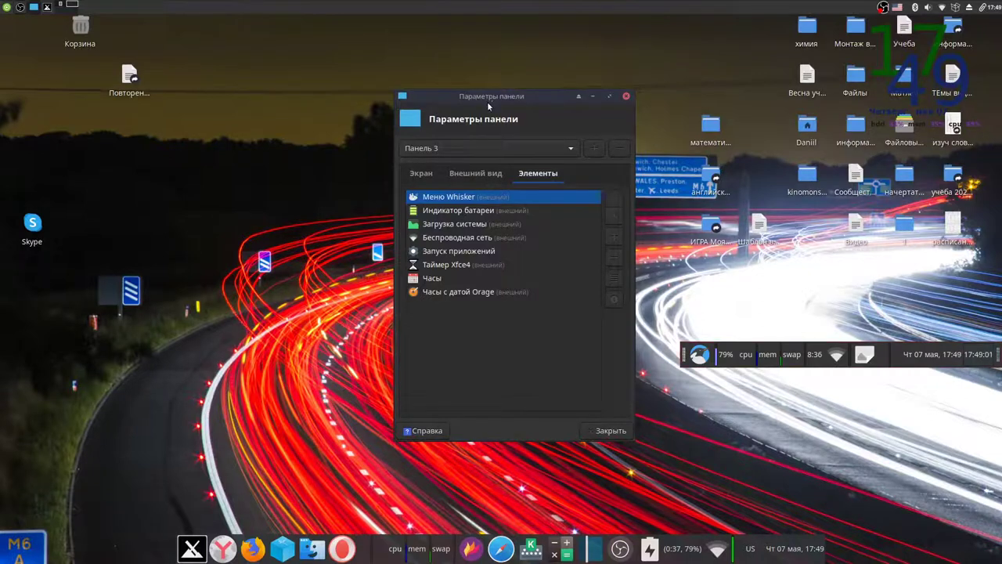
drag(485, 97, 361, 104)
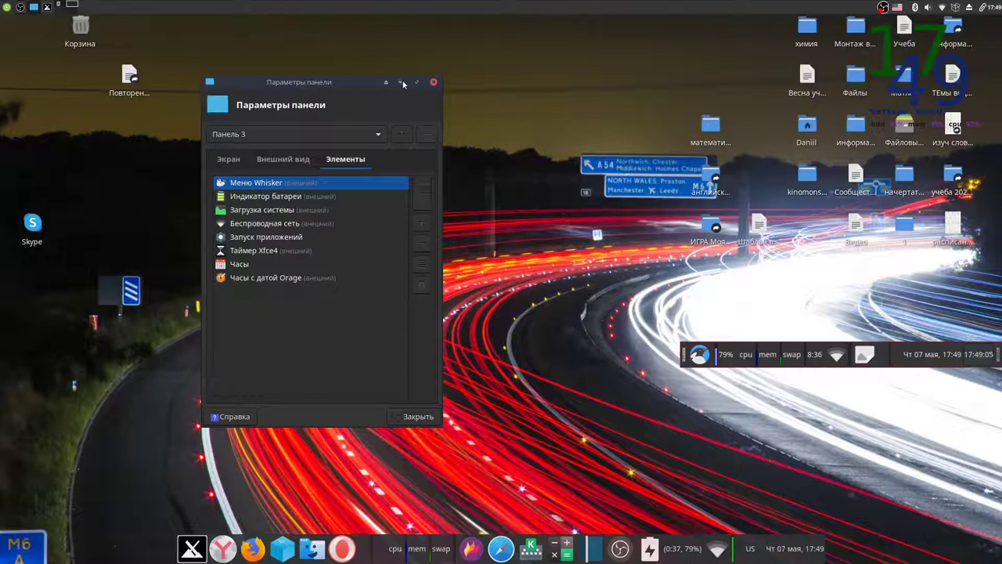
click(433, 82)
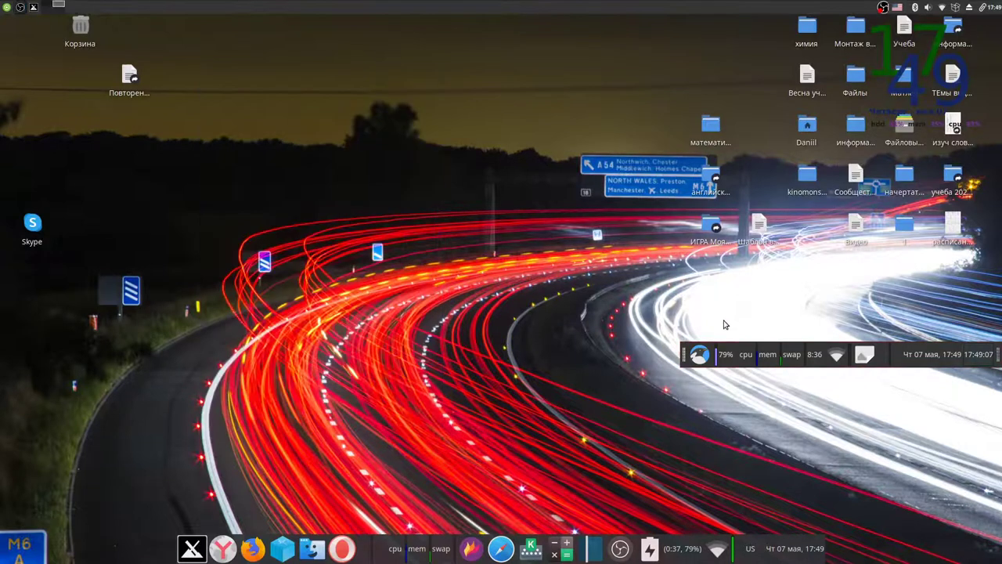
Add Vivaldi from the Интернет category of the new panel's Whisker menu to Панель 3
click(699, 354)
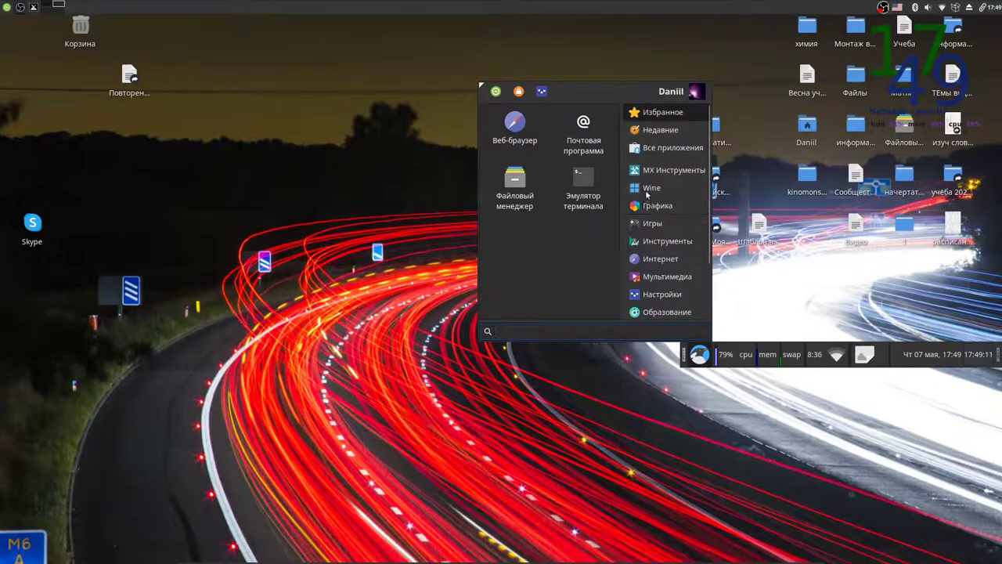
click(662, 259)
scroll(514, 200, down, 4)
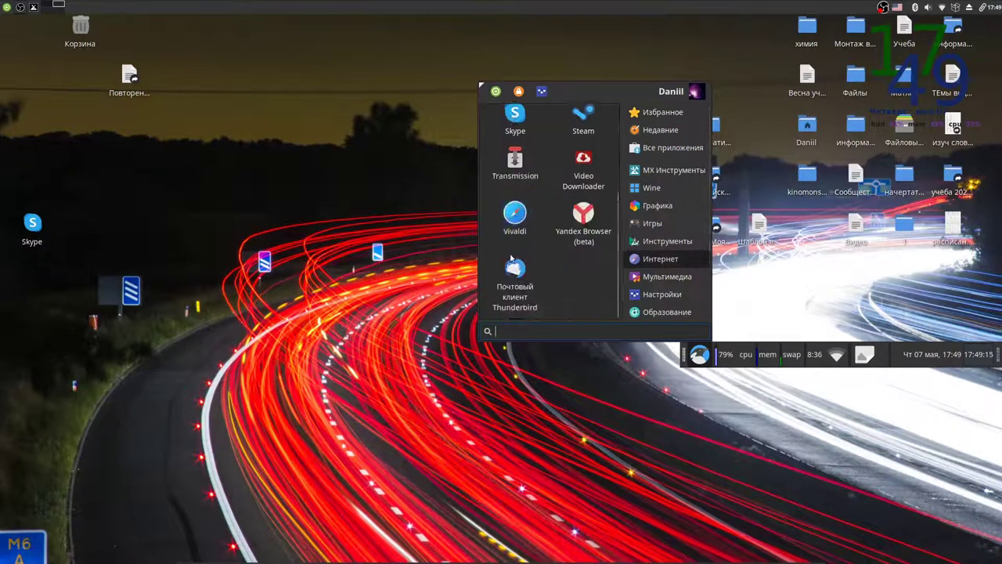
right_click(515, 227)
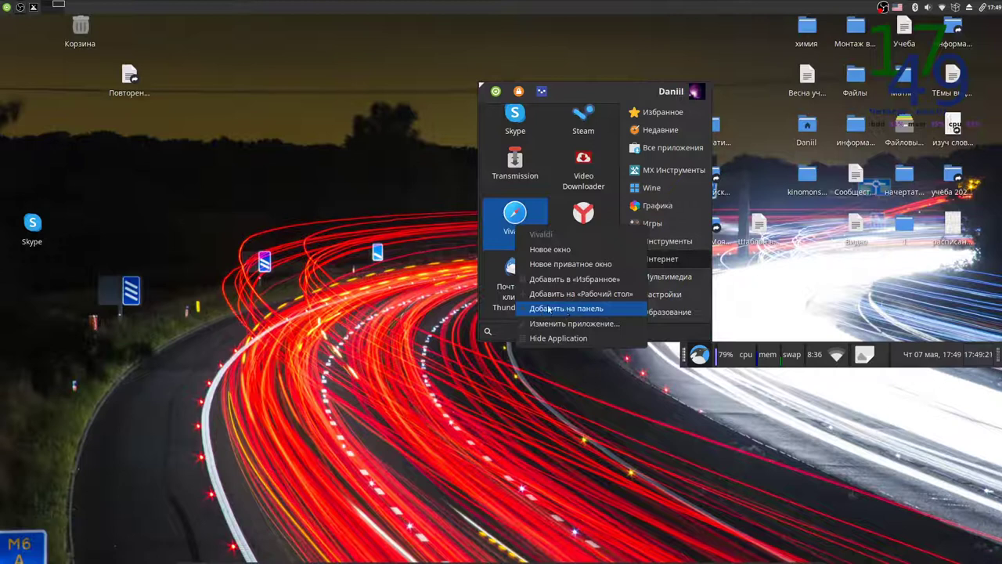
click(551, 309)
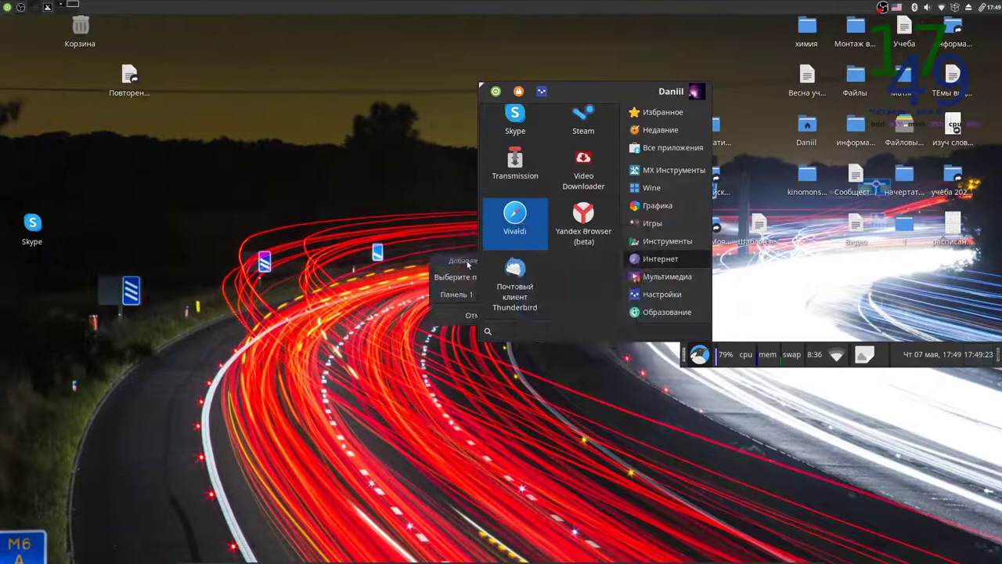
drag(467, 264, 242, 230)
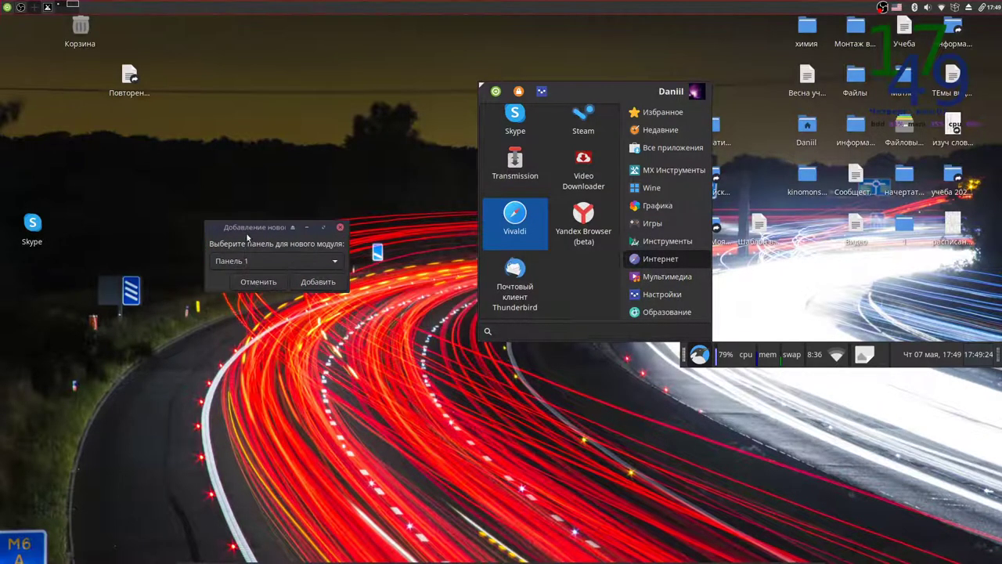
click(286, 263)
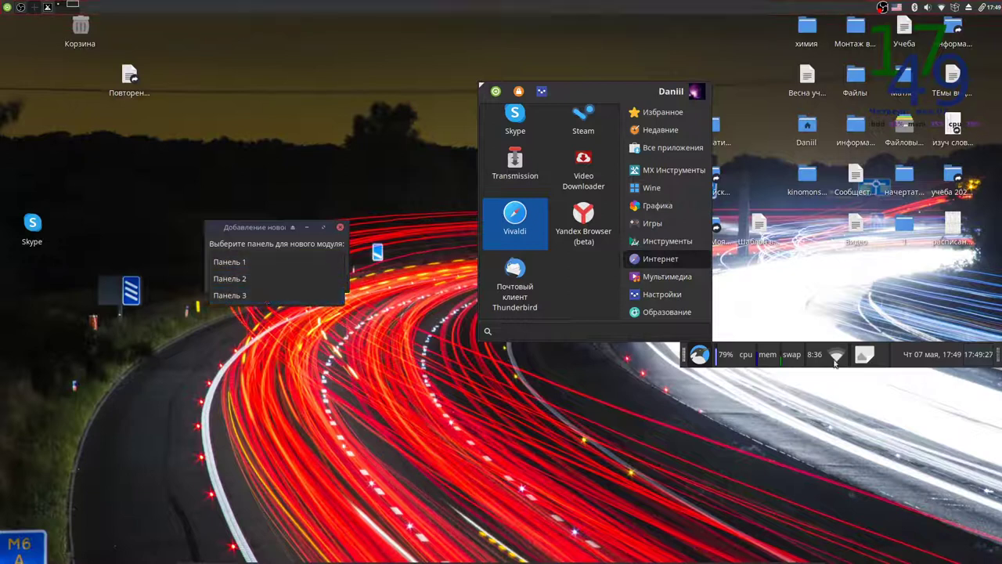
click(272, 295)
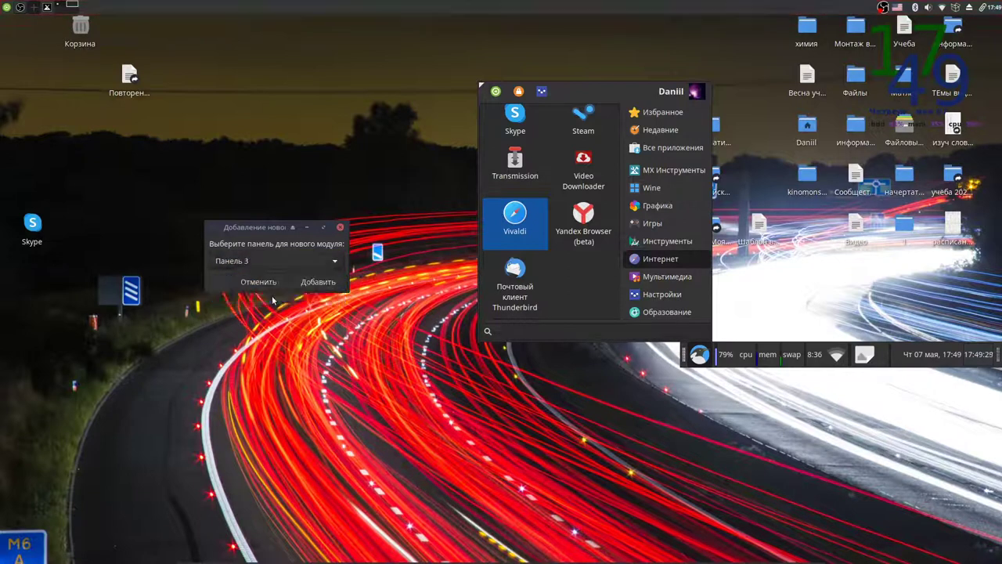
click(318, 282)
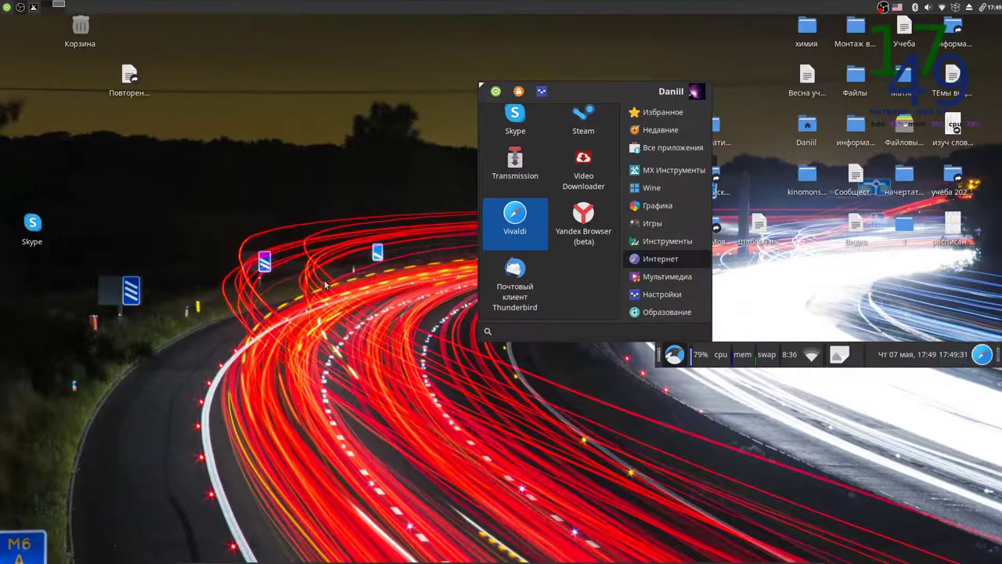
Open the properties of the Vivaldi launcher on the new panel and try to open its entry for editing
click(982, 356)
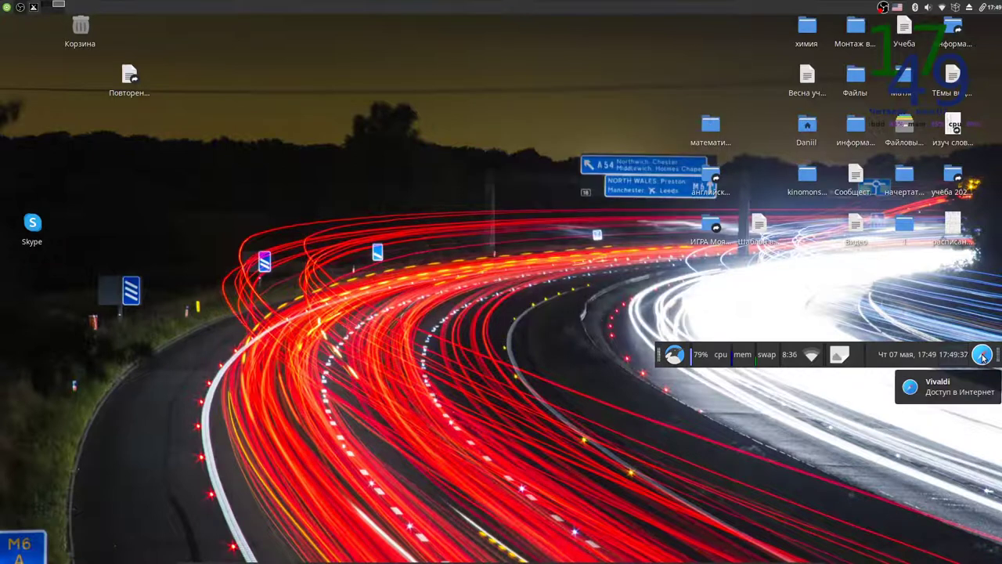
right_click(983, 356)
click(920, 384)
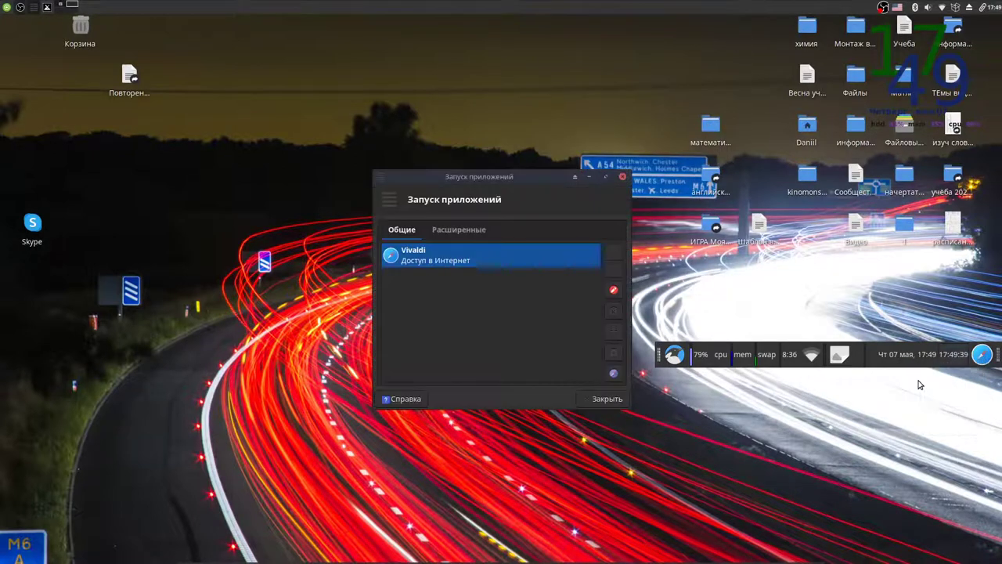
click(612, 292)
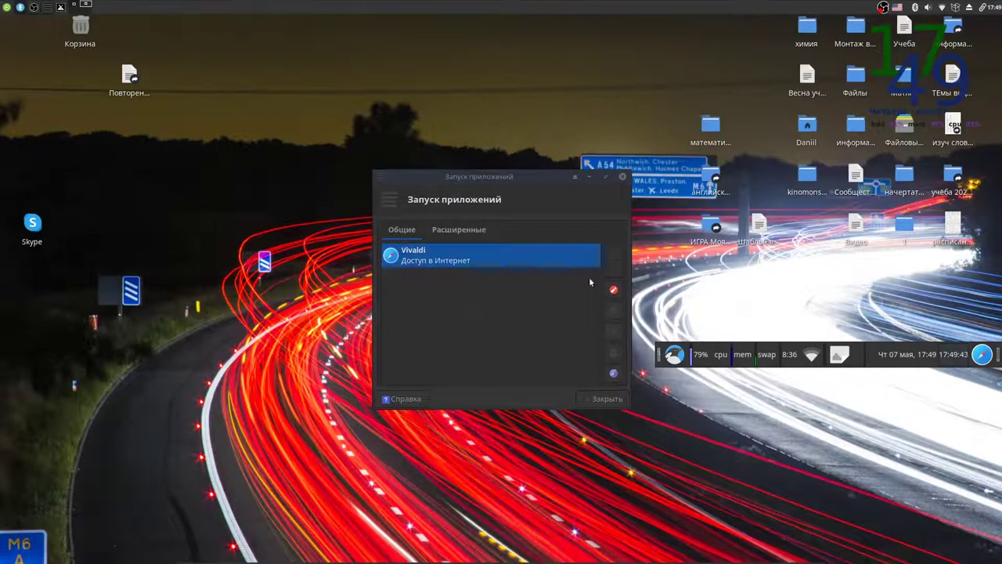
click(615, 291)
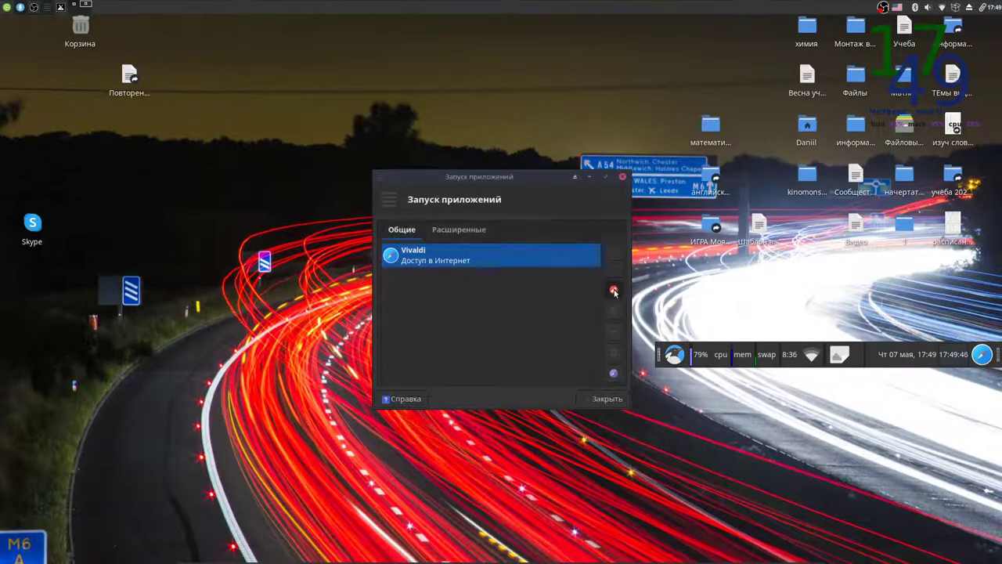
Check the launcher's Расширенные settings and try again to open the Vivaldi entry for editing
click(455, 231)
click(402, 229)
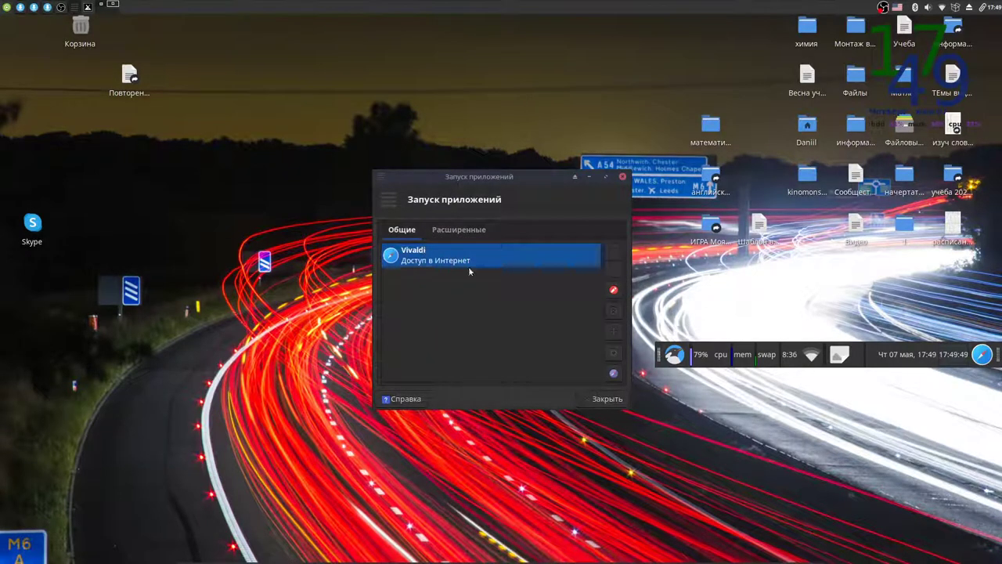
mouse_move(489, 265)
mouse_down()
mouse_move(499, 293)
mouse_move(494, 266)
mouse_up()
click(614, 291)
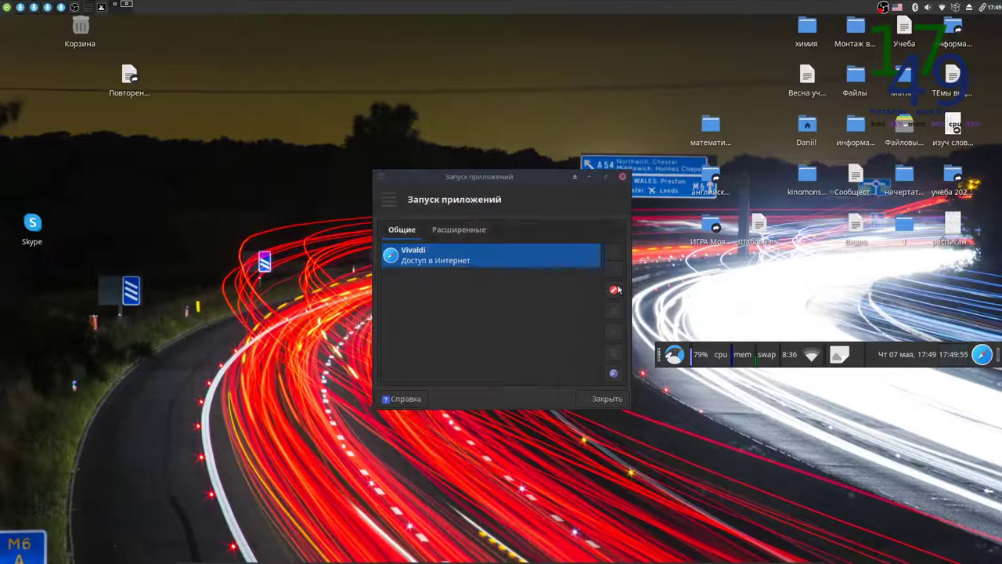
click(615, 289)
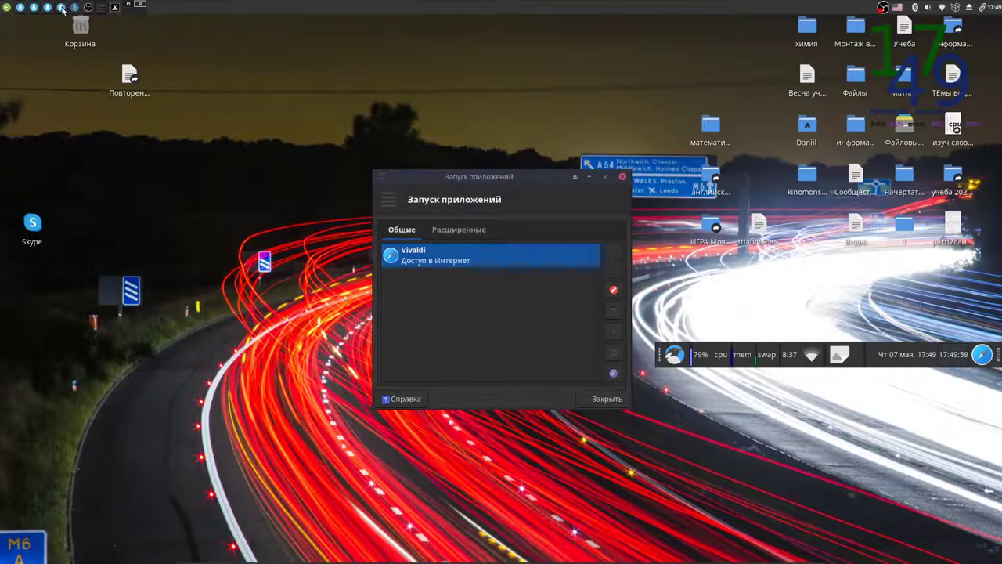
Close the launcher properties and the surplus launcher editing windows
click(621, 177)
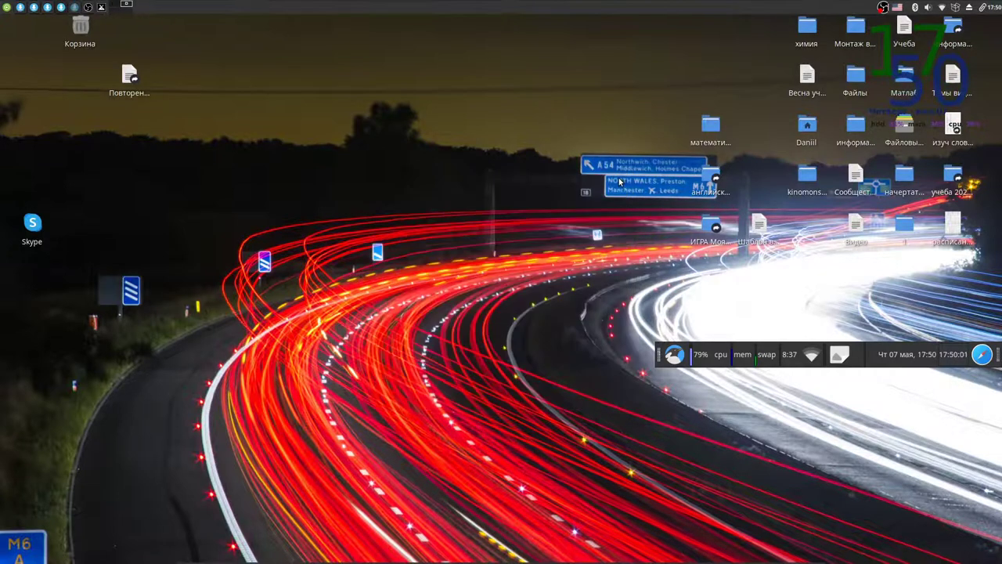
right_click(61, 10)
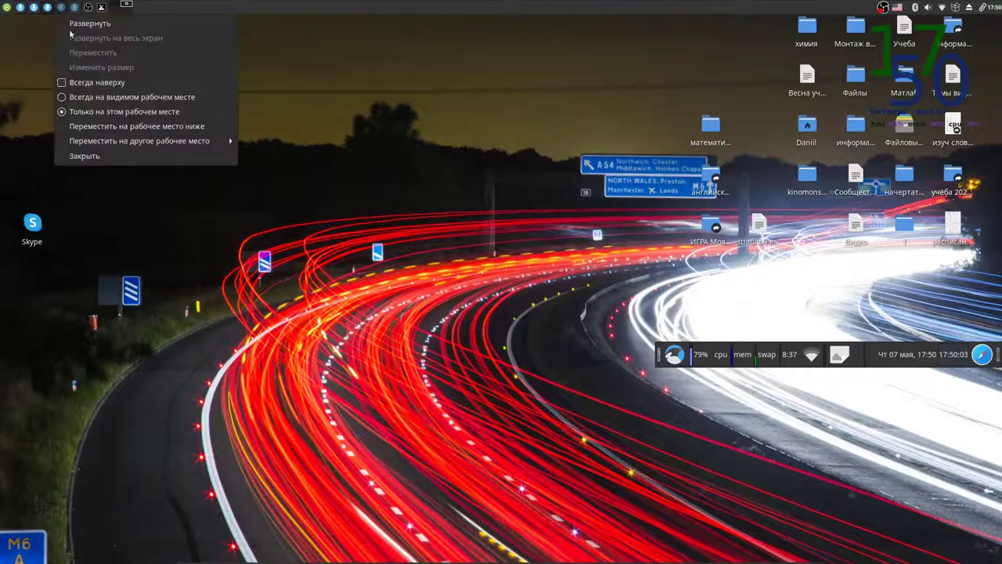
click(96, 159)
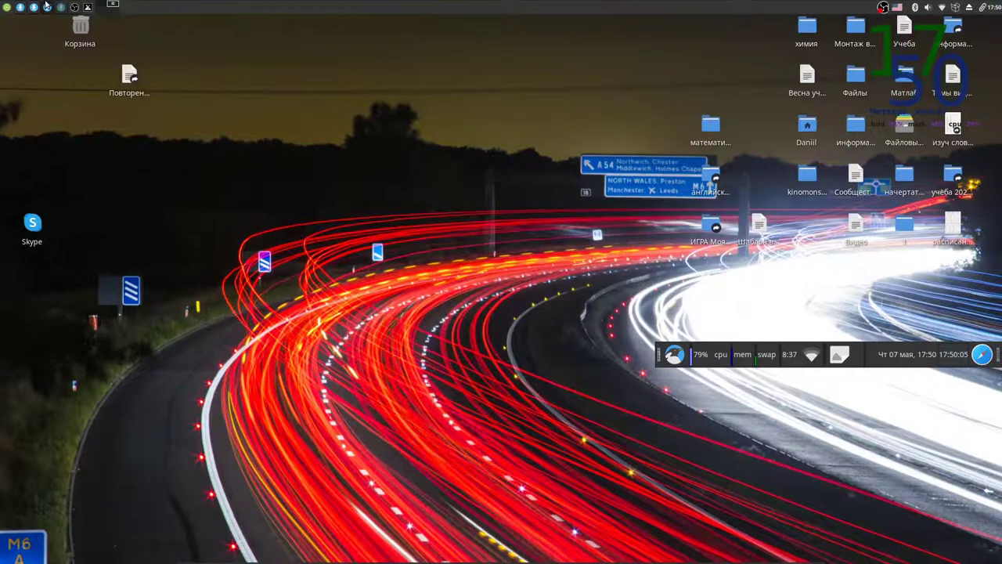
click(47, 6)
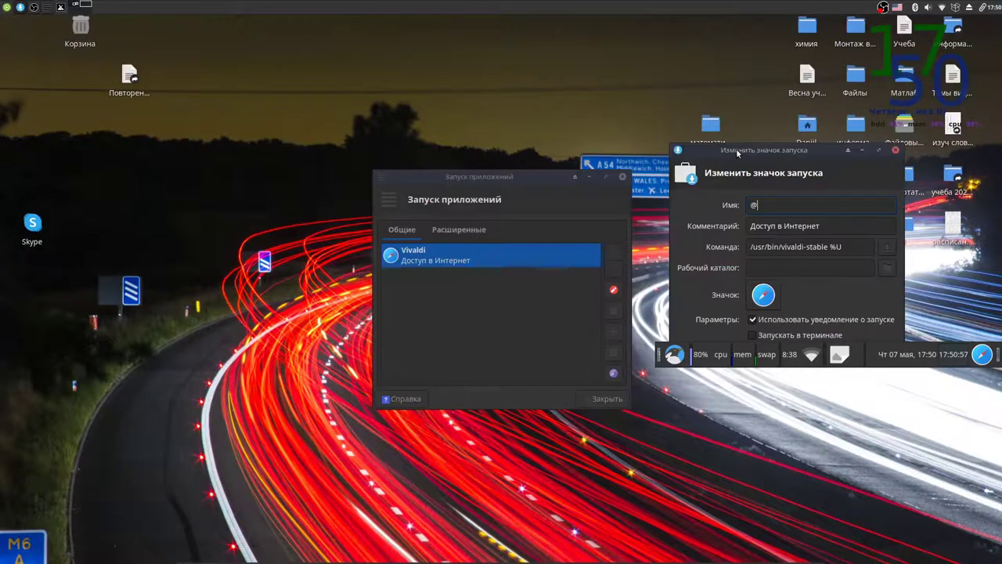
Clear the Имя field of the Vivaldi launcher and open the selection of its icon
drag(778, 151, 537, 164)
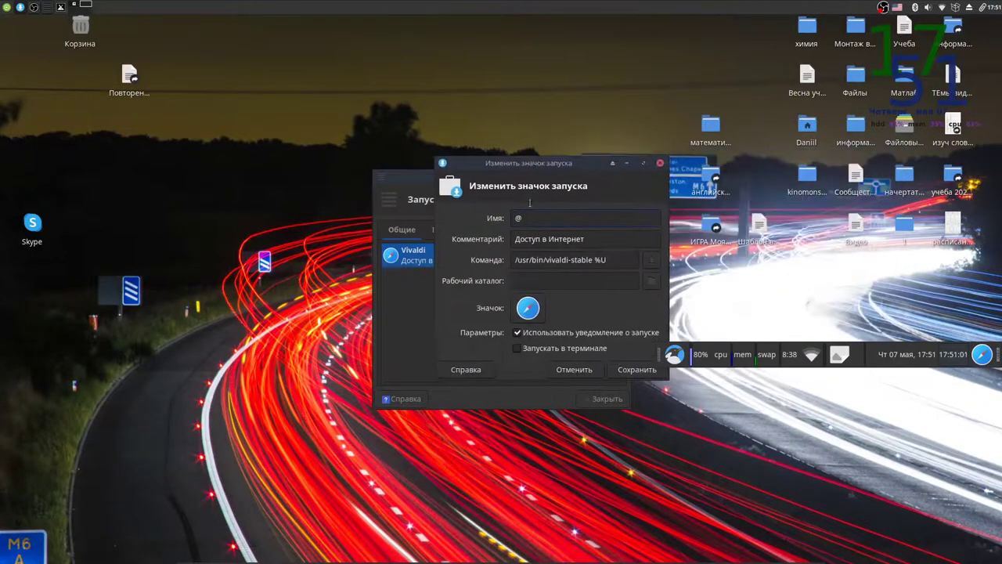
key(BackSpace)
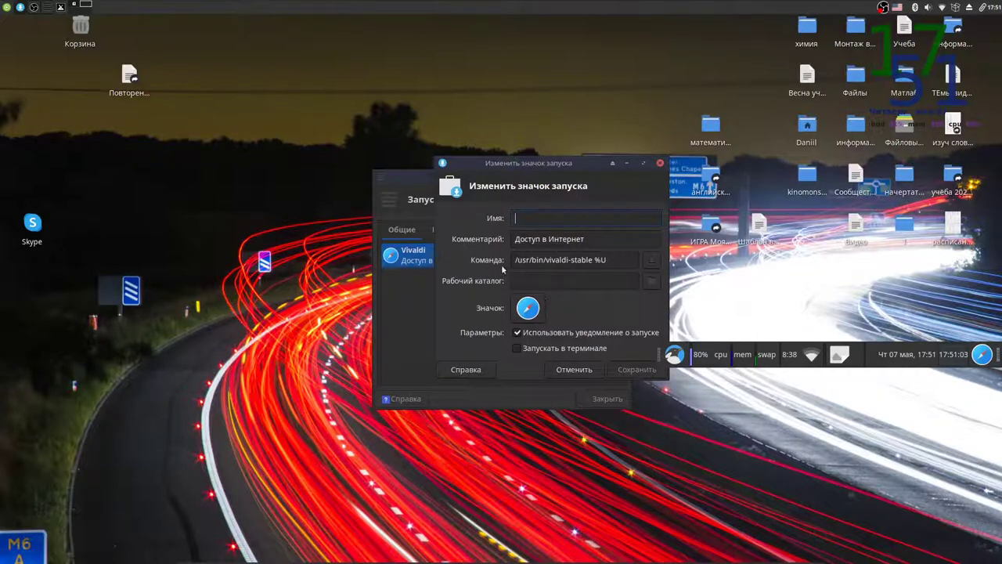
click(534, 312)
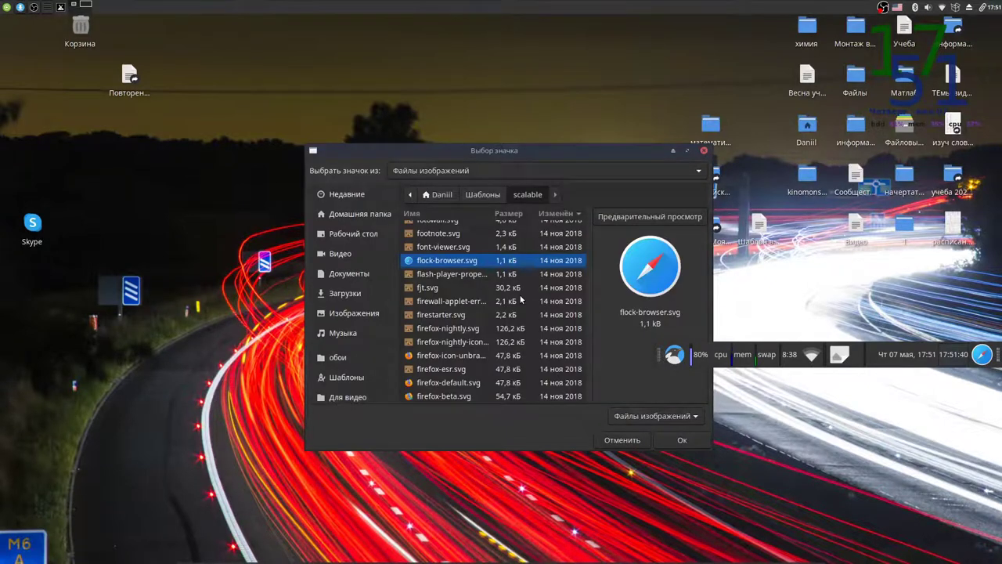
Browse the scalable folder's image files and choose dia.svg as the Vivaldi launcher's icon
scroll(535, 276, up, 5)
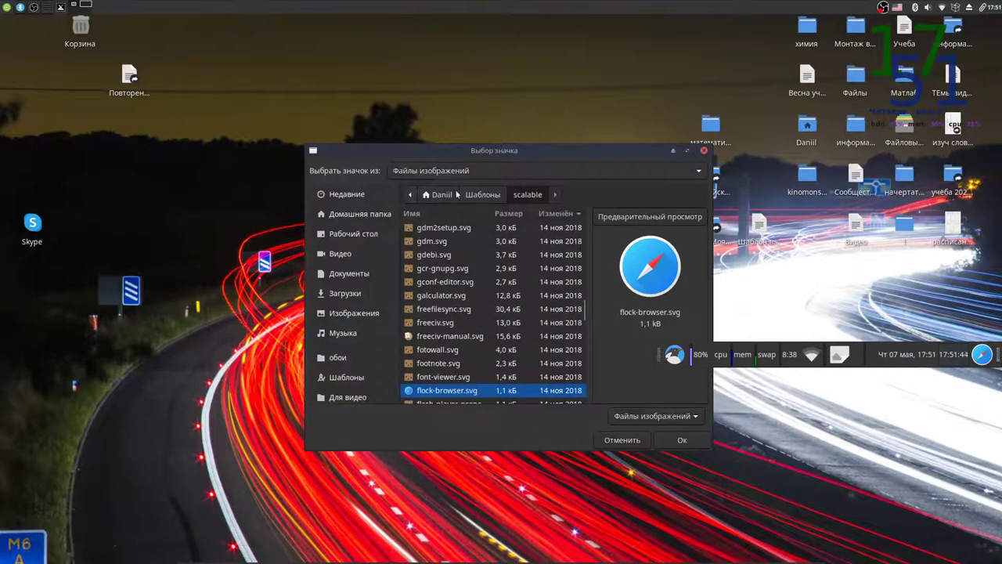
scroll(453, 342, down, 6)
scroll(453, 341, up, 3)
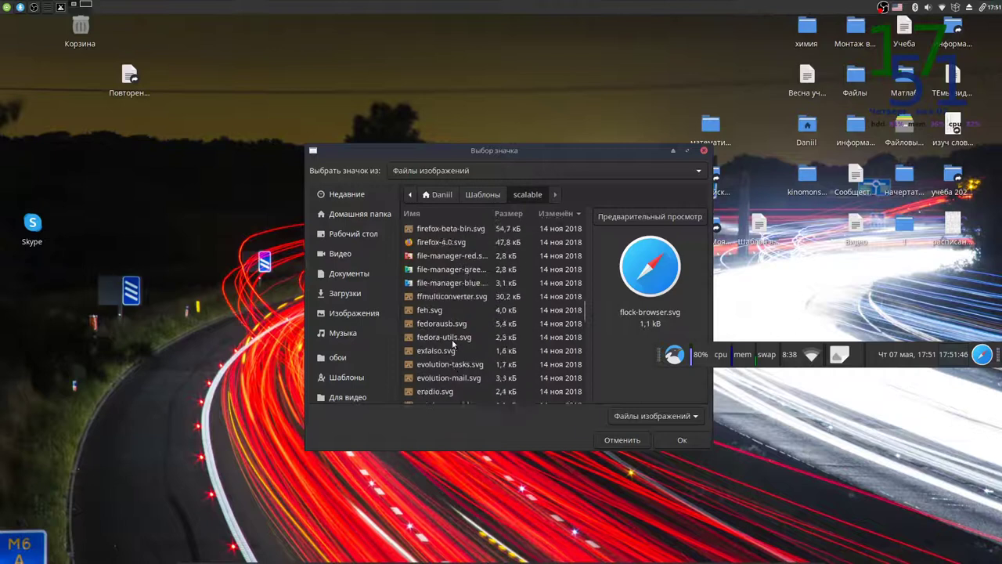
scroll(452, 342, down, 2)
scroll(452, 339, down, 6)
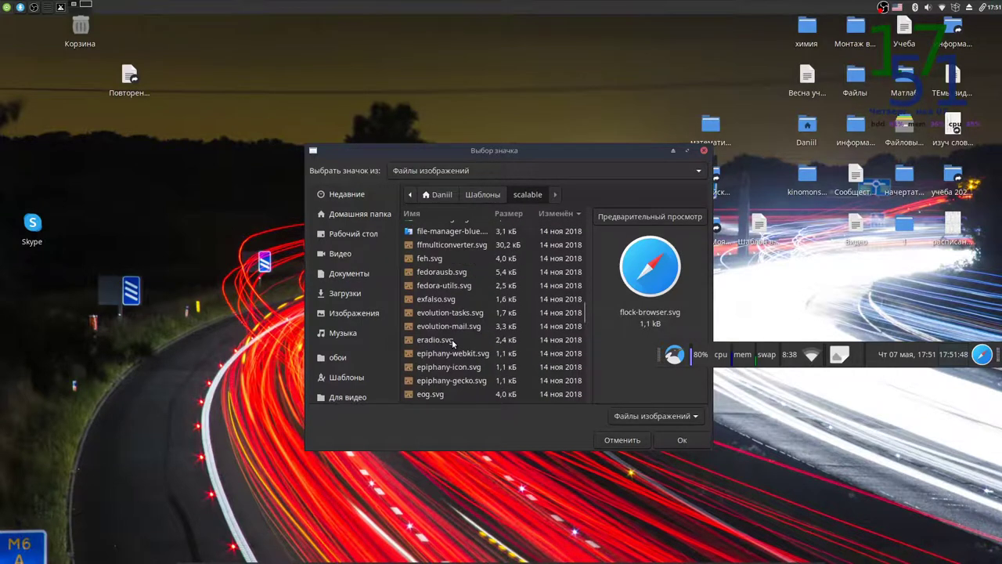
click(452, 340)
scroll(452, 342, down, 2)
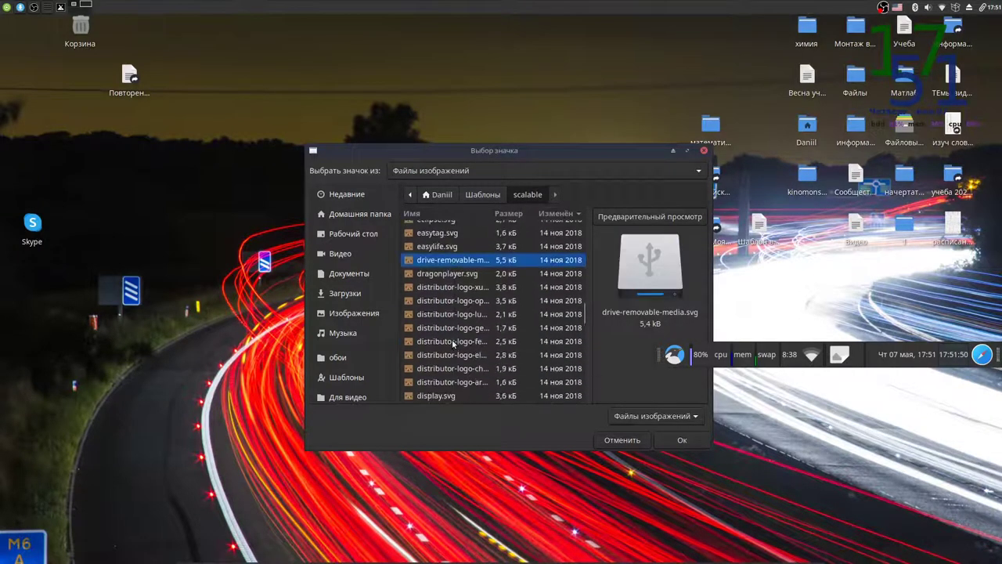
click(452, 340)
scroll(452, 341, down, 2)
click(452, 343)
scroll(452, 341, down, 2)
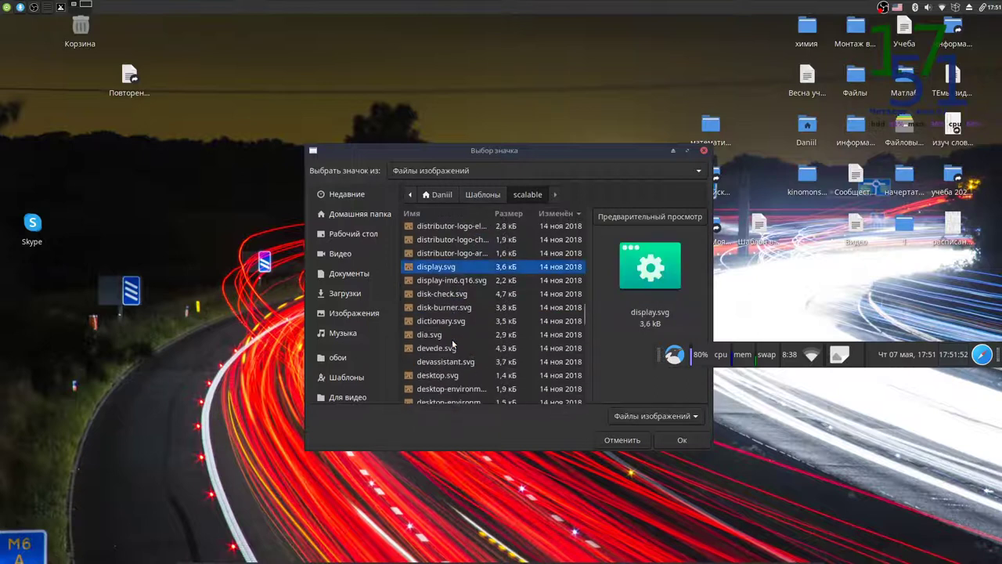
click(451, 339)
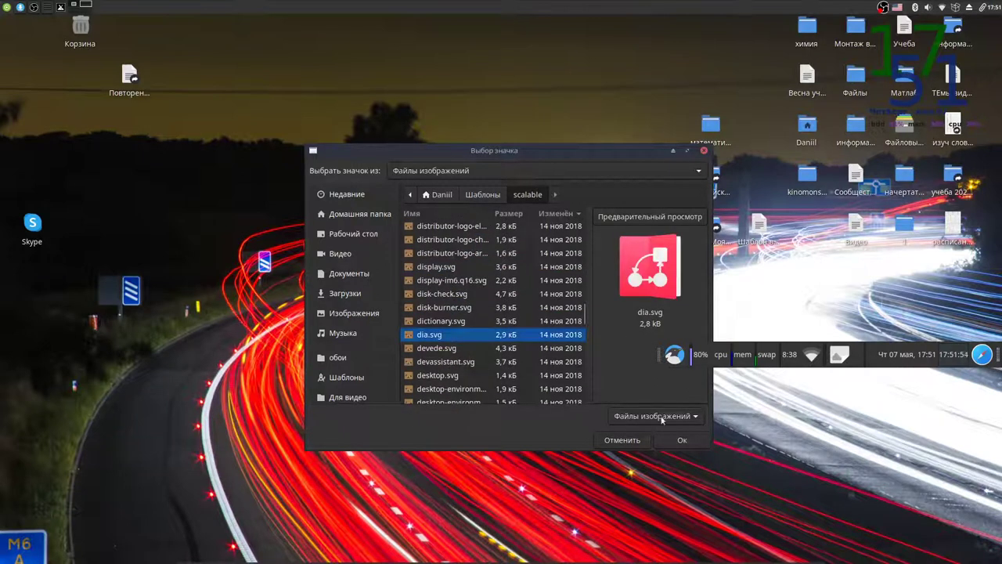
click(669, 441)
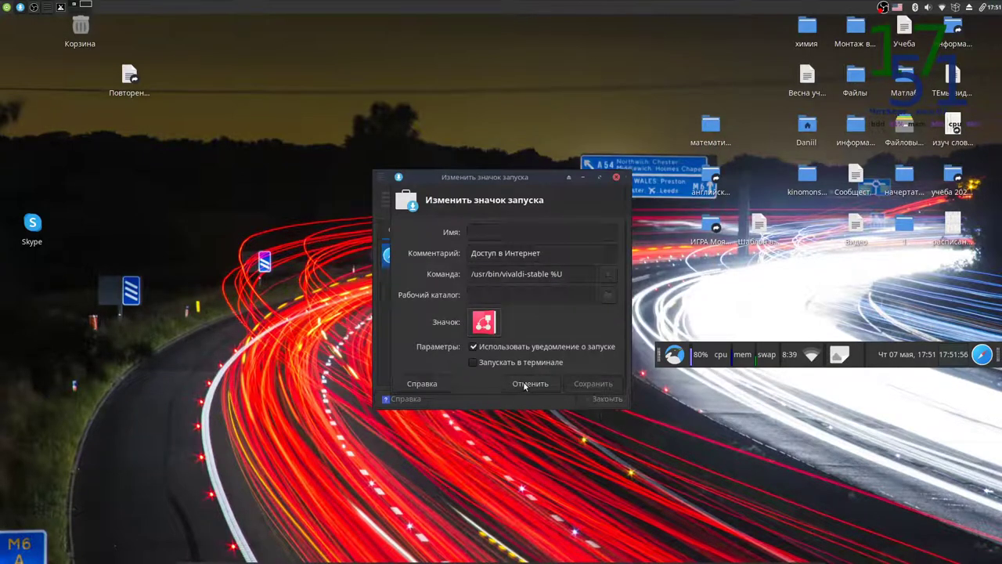
Name the Vivaldi launcher SSS, save it, and close the launcher properties
click(515, 230)
text(S)
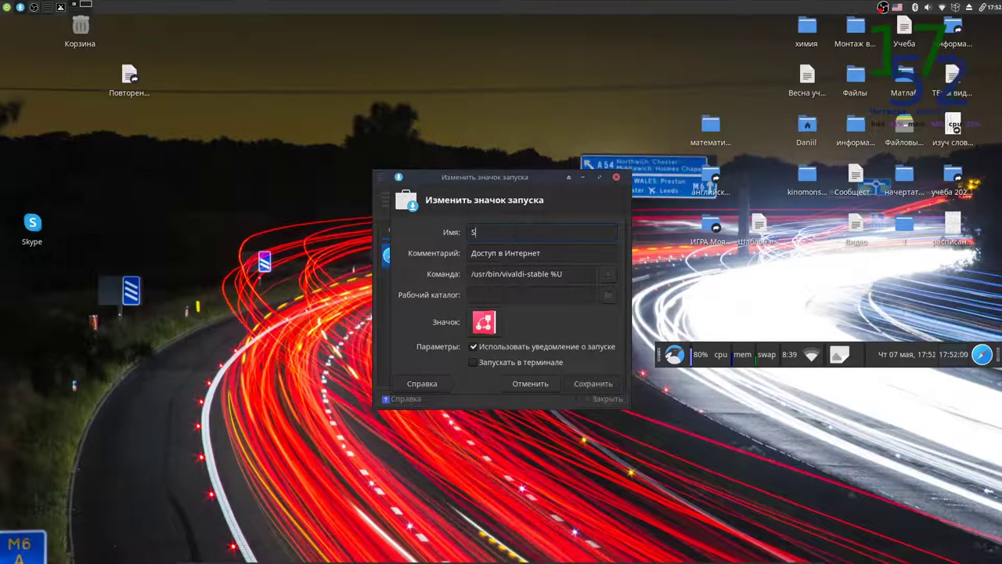
text(SS)
click(594, 384)
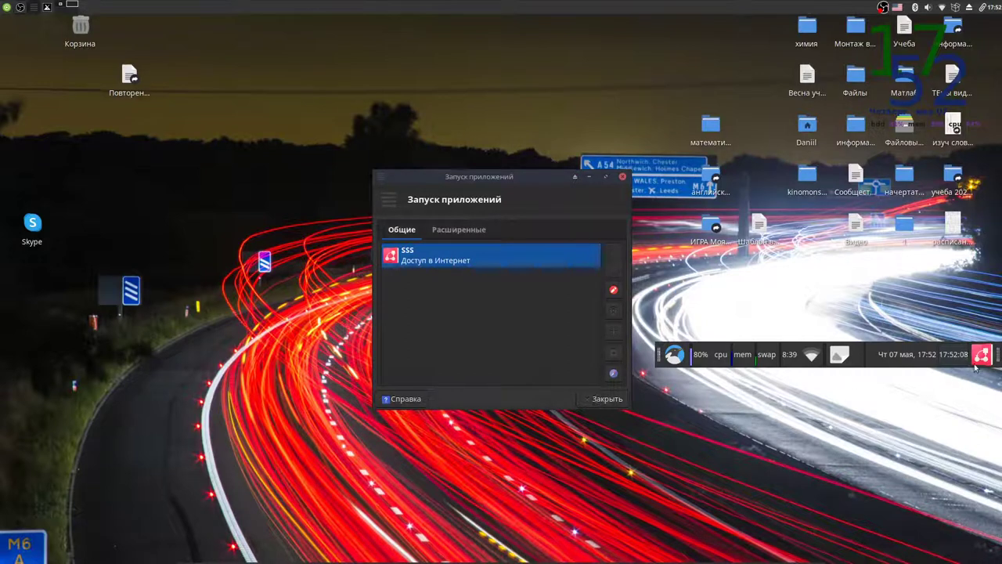
click(607, 399)
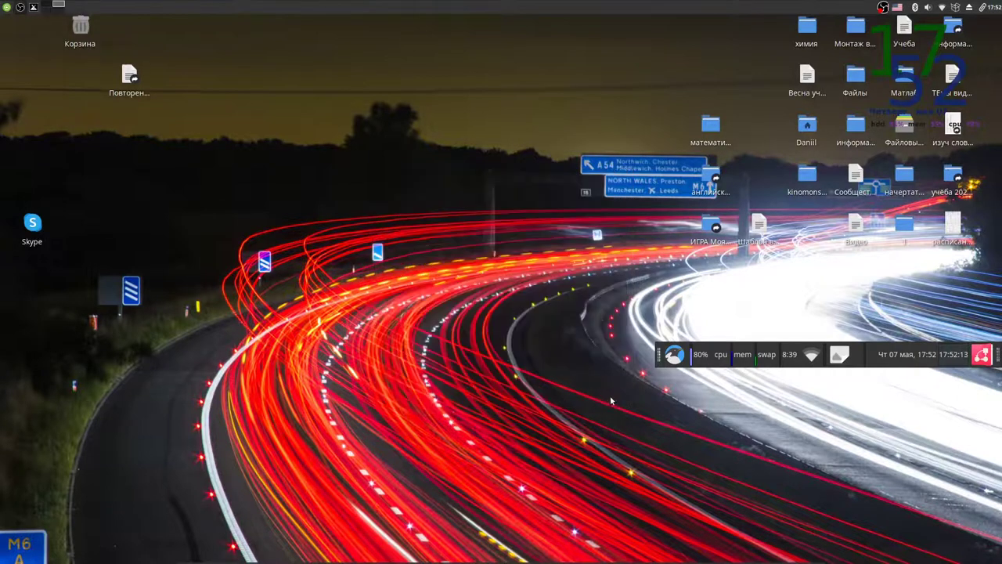
Open the Yandex Browser (beta) entry from the Интернет category for editing and start the selection of its icon
click(676, 356)
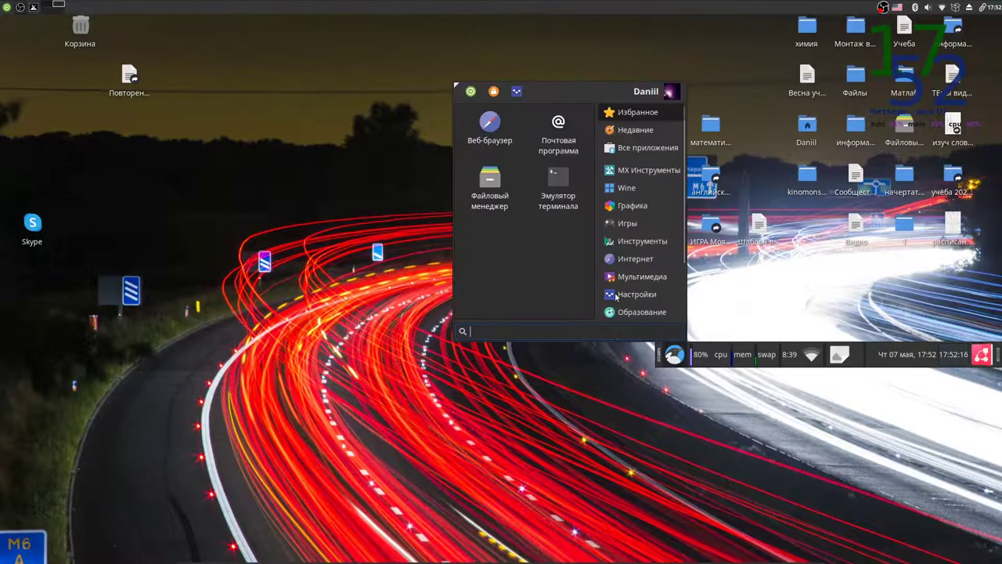
click(635, 259)
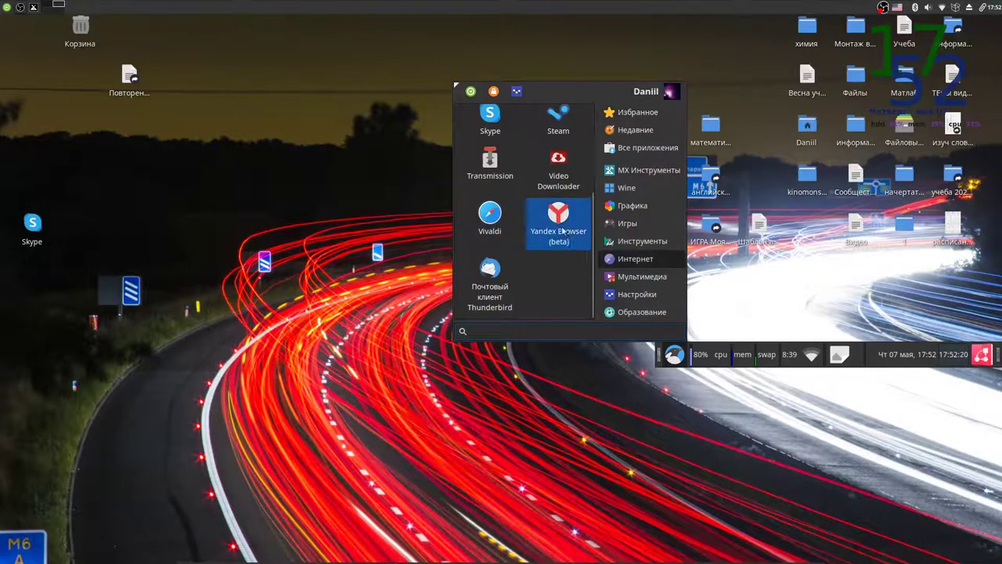
right_click(542, 232)
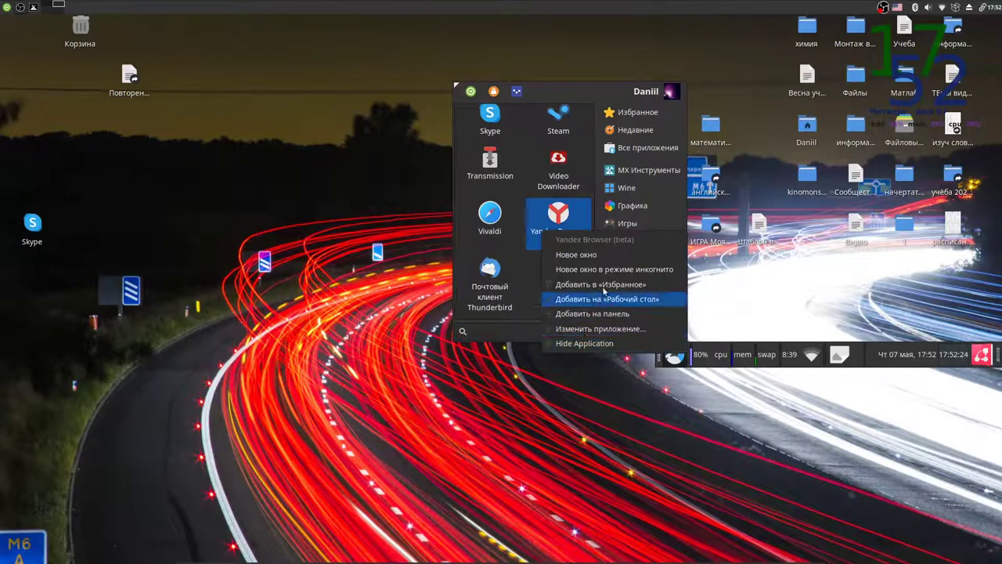
click(580, 329)
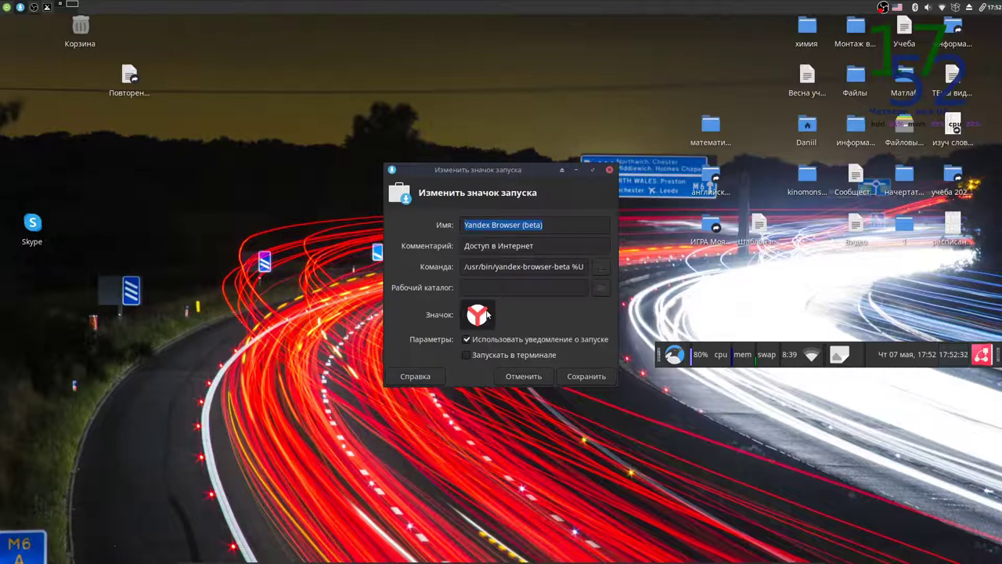
click(487, 314)
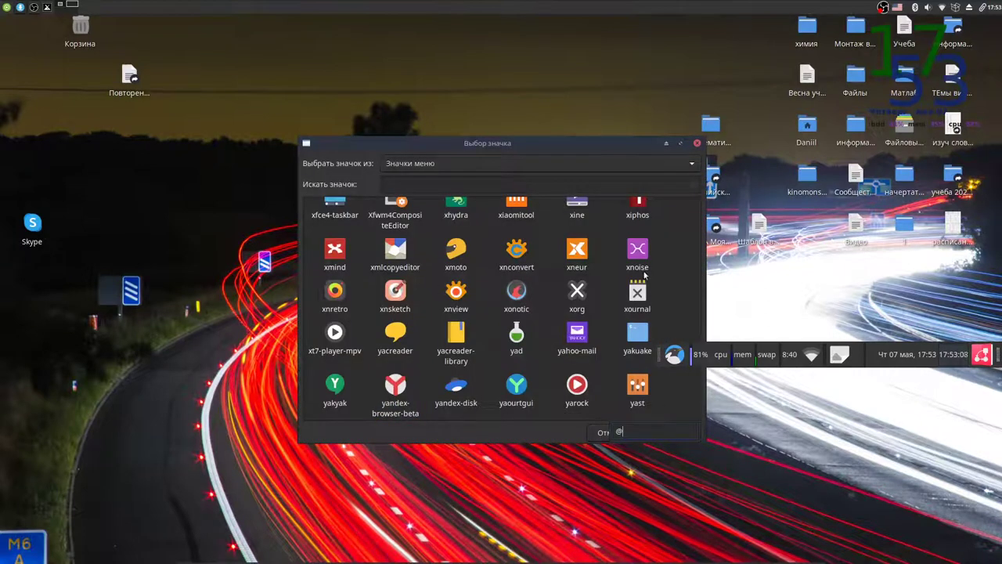
Look through the Значки меню icons and switch the icon source to Файлы изображений
drag(593, 140, 516, 66)
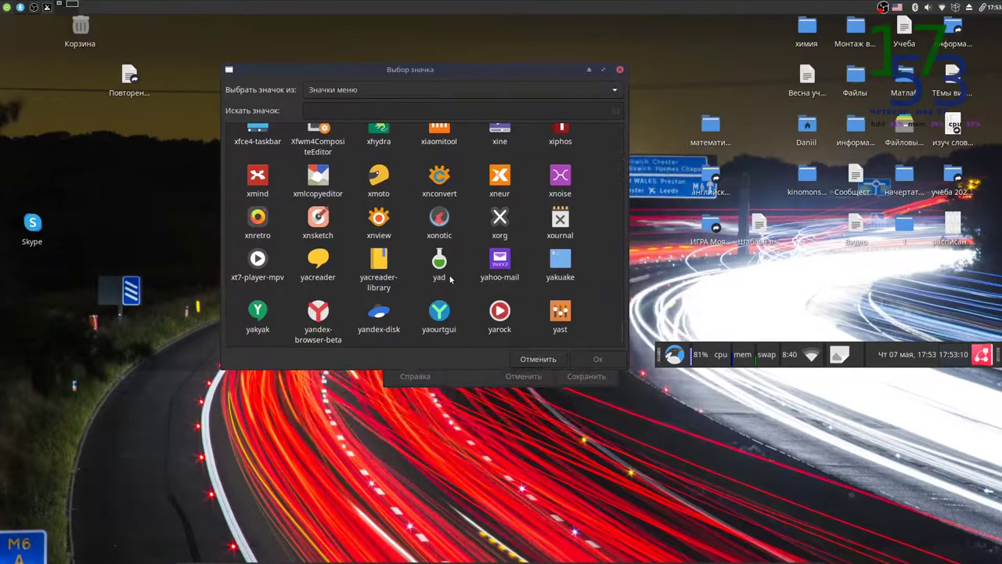
scroll(400, 283, down, 5)
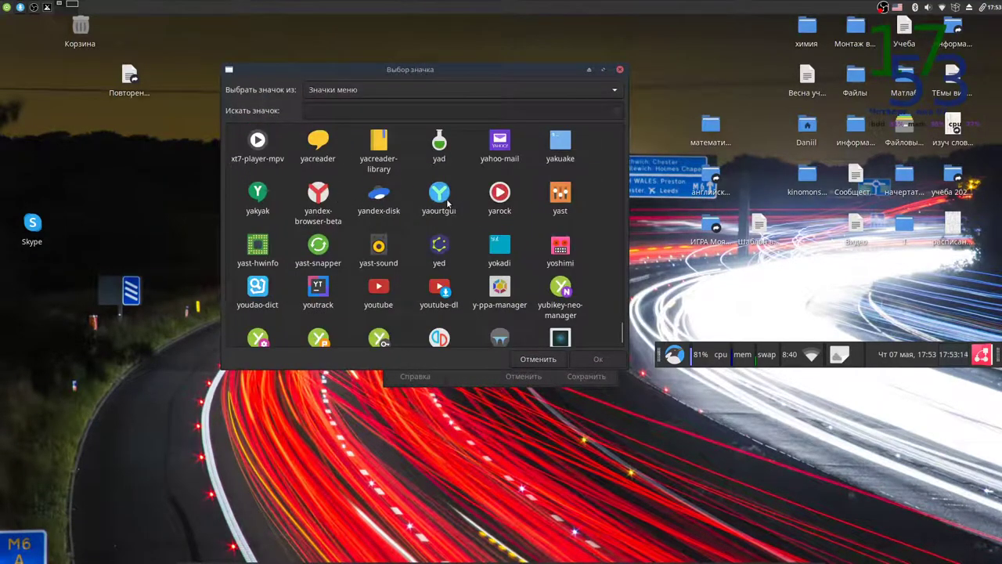
scroll(446, 207, down, 4)
scroll(438, 294, up, 8)
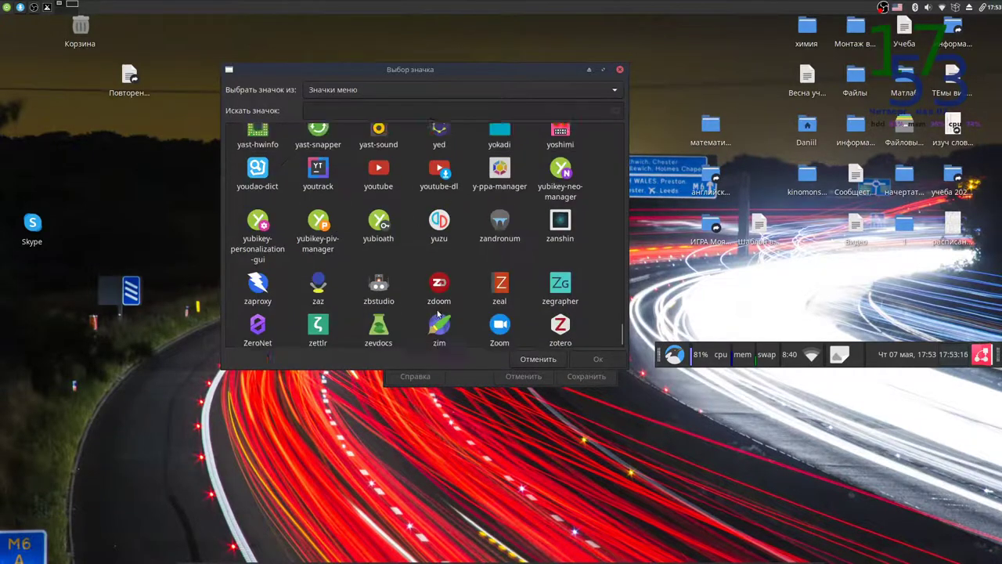
click(361, 90)
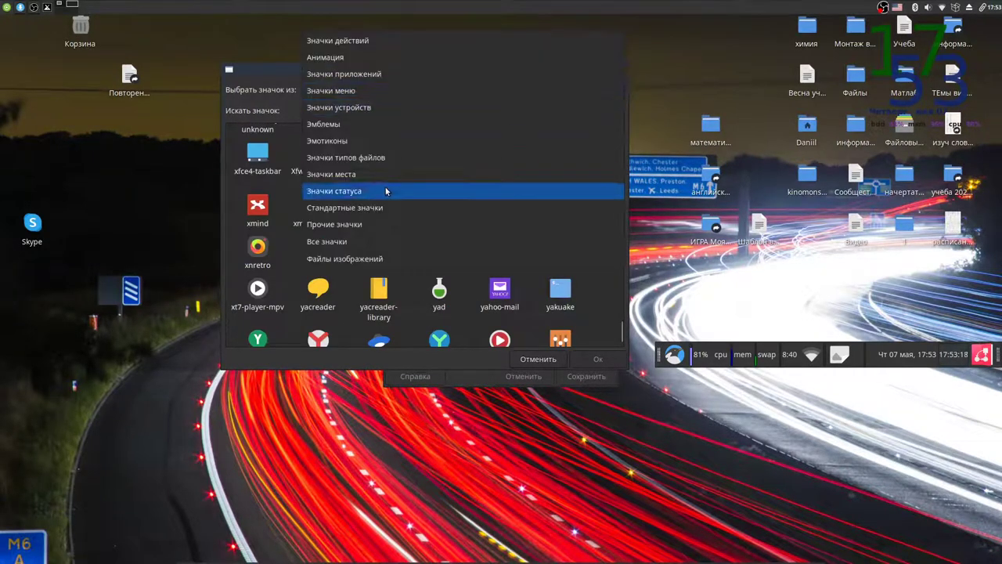
click(346, 260)
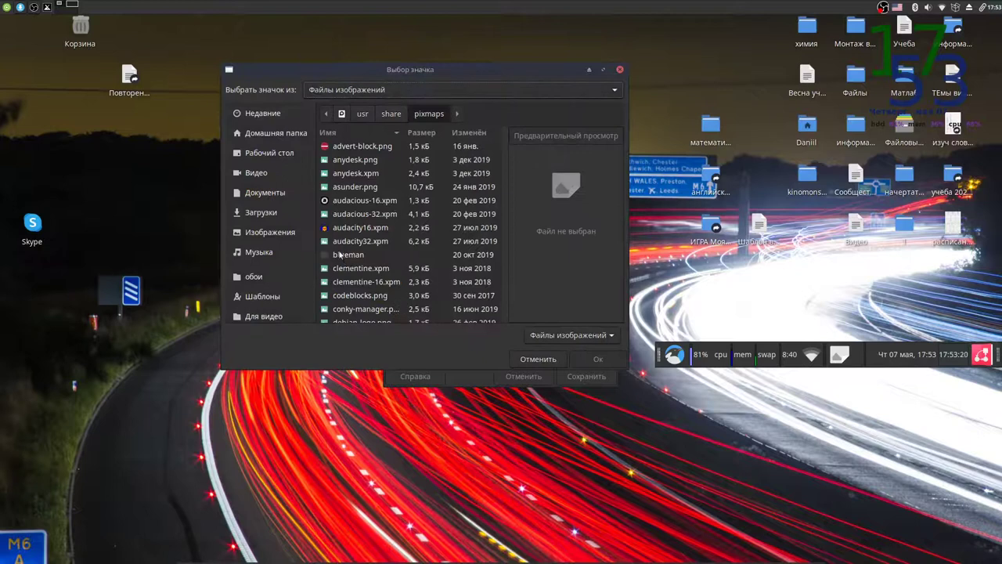
Look for an icon in the Изображения folder, search for "@", and clear the search
scroll(349, 258, down, 3)
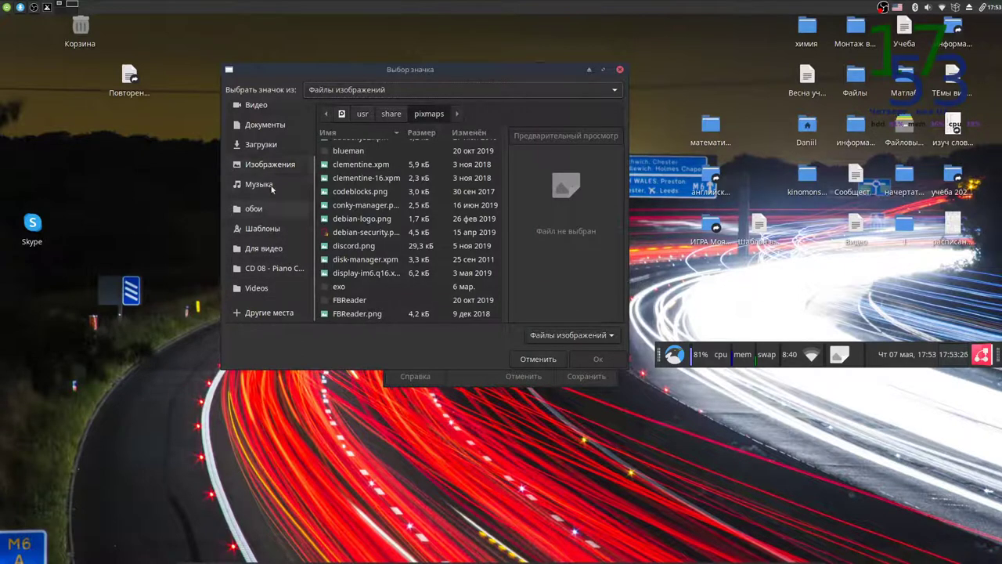
click(279, 166)
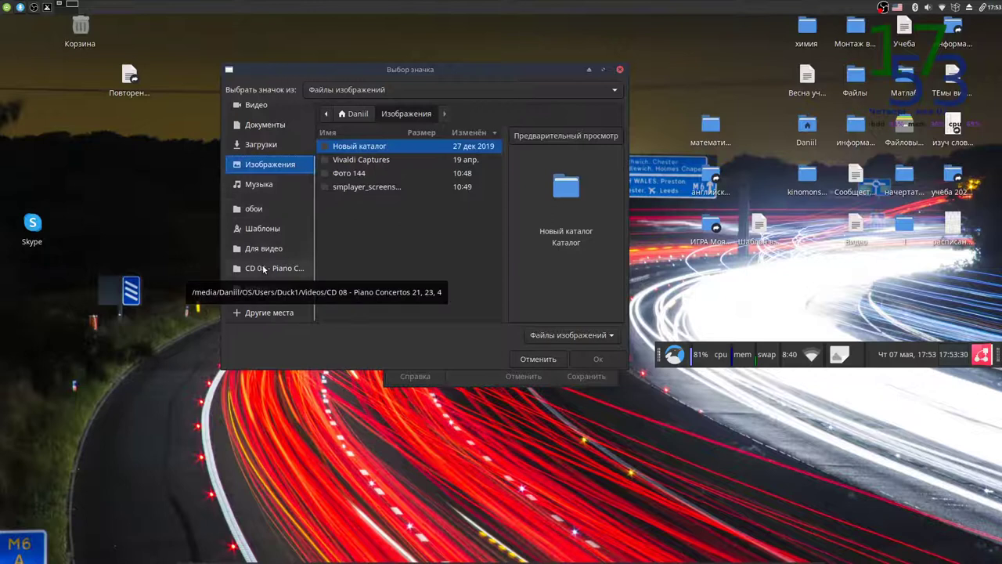
text(@)
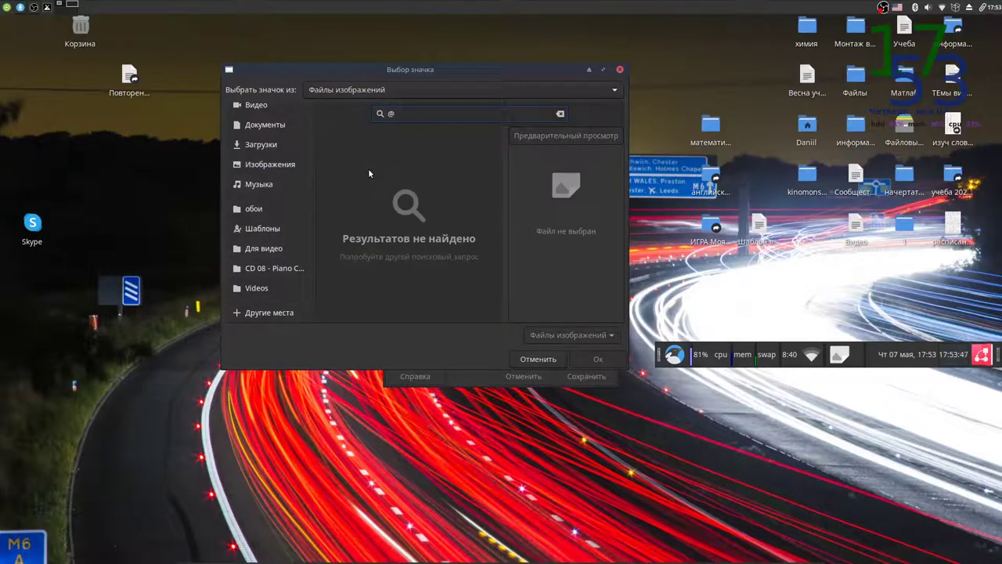
key(BackSpace)
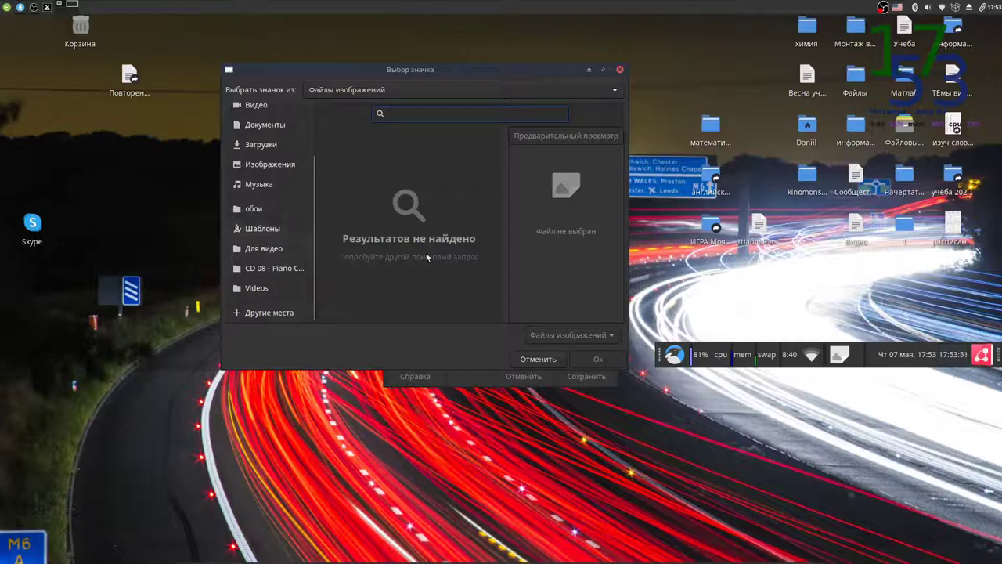
Go to the scalable folder inside Шаблоны and preview the youtube-circle.svg icon
click(478, 89)
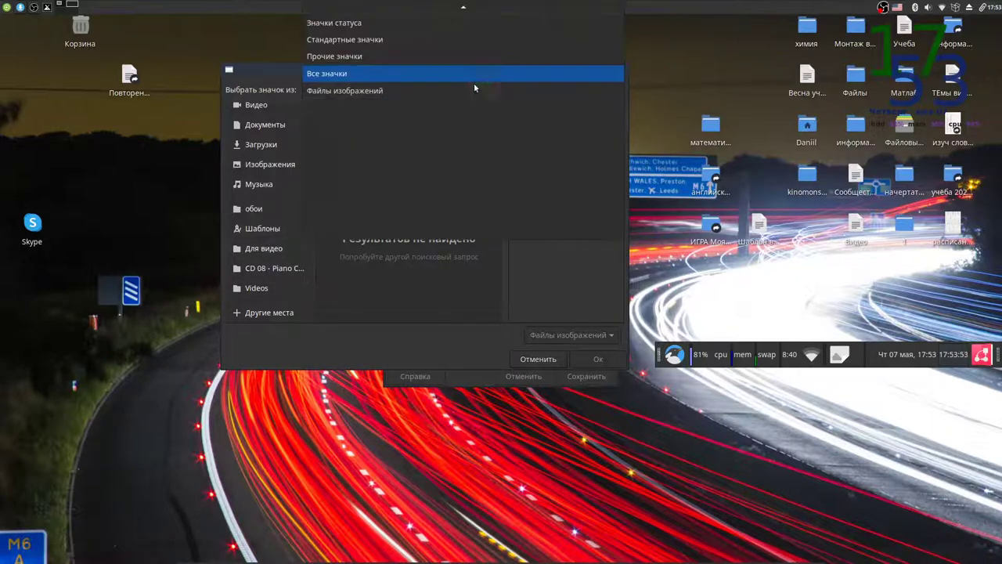
click(374, 288)
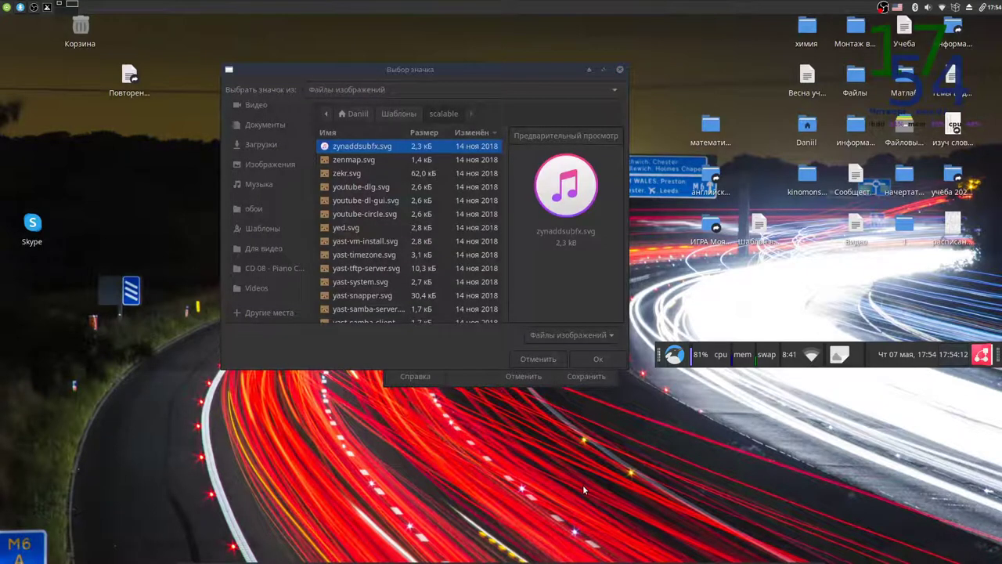
scroll(392, 259, down, 2)
scroll(391, 259, up, 2)
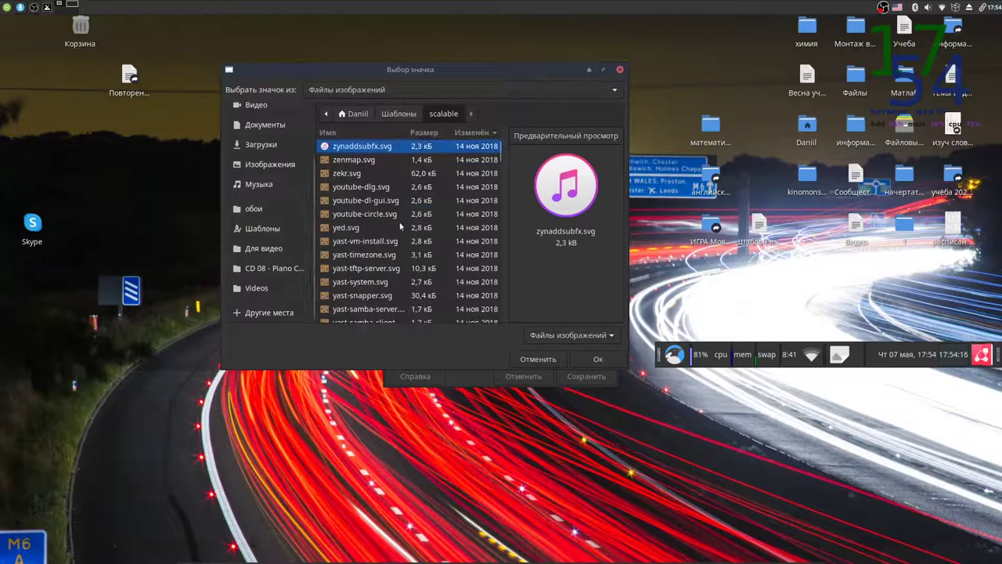
click(446, 217)
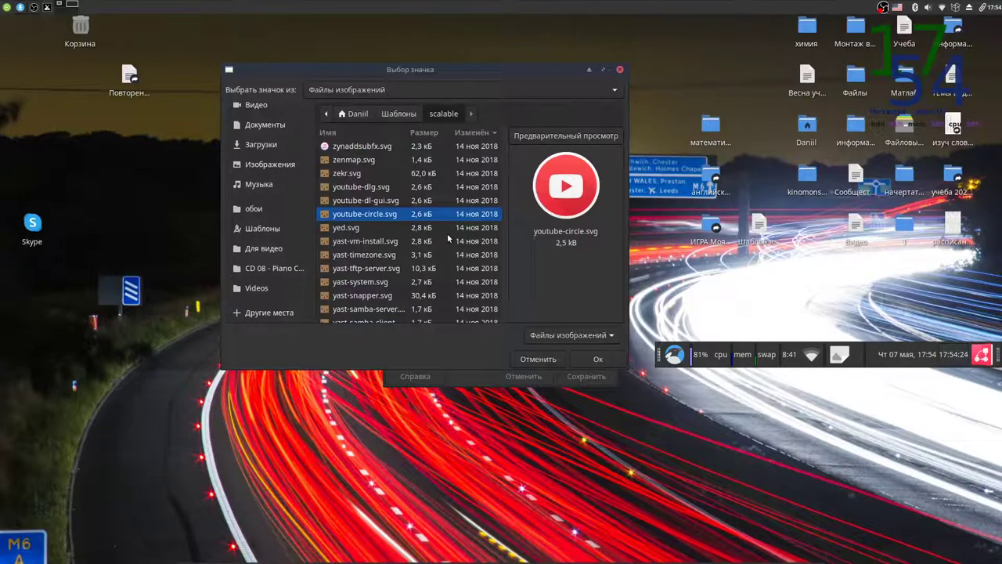
Search the scalable folder for "ya" and preview several of the icons found, including yast2.svg and yast-disk.svg
key(ctrl+f)
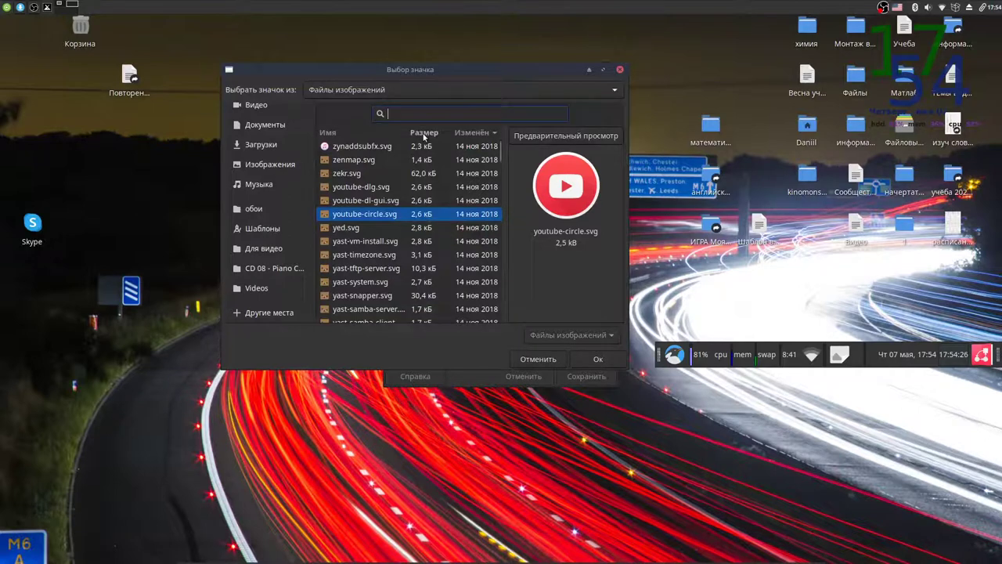
text(y)
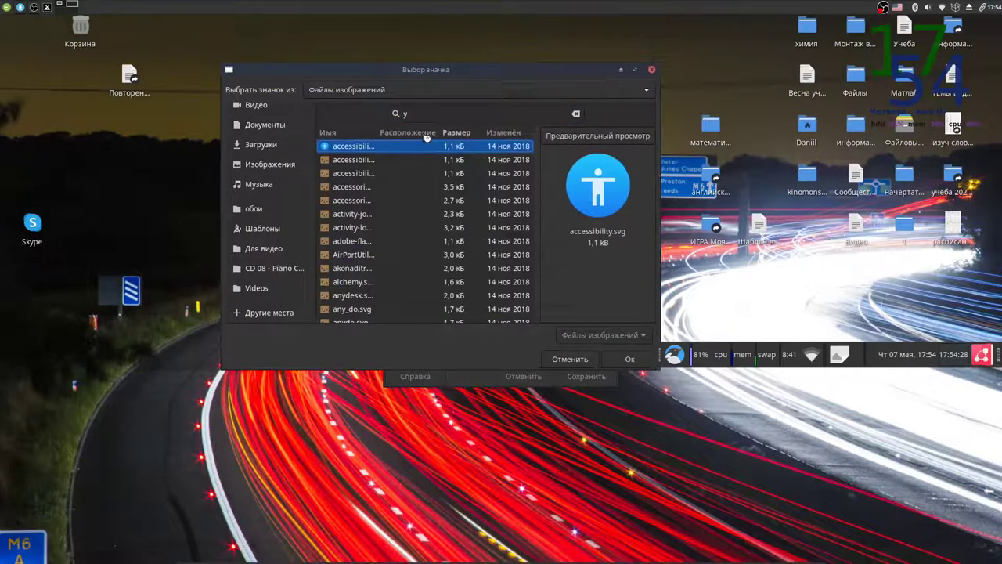
text(a)
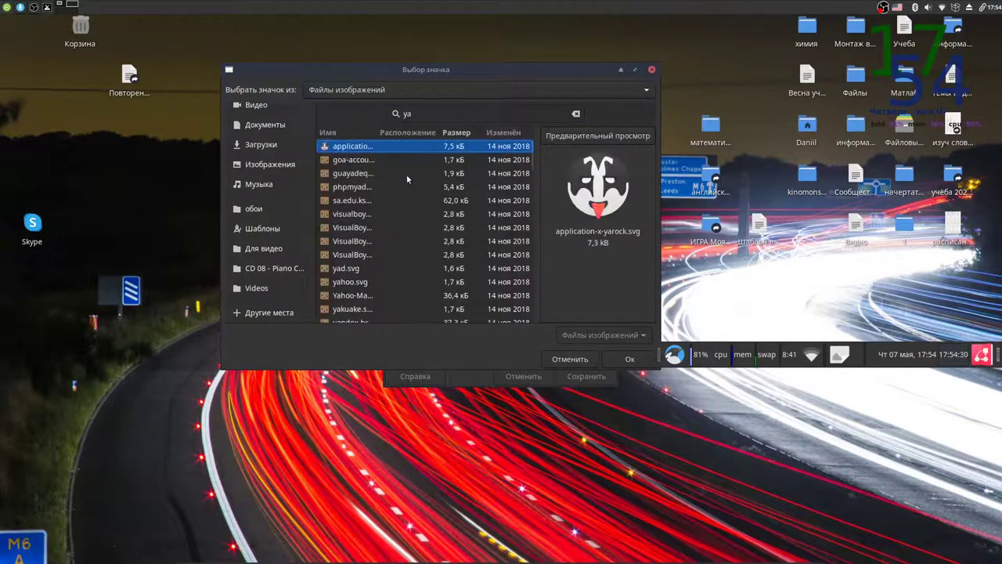
scroll(406, 174, down, 5)
click(349, 209)
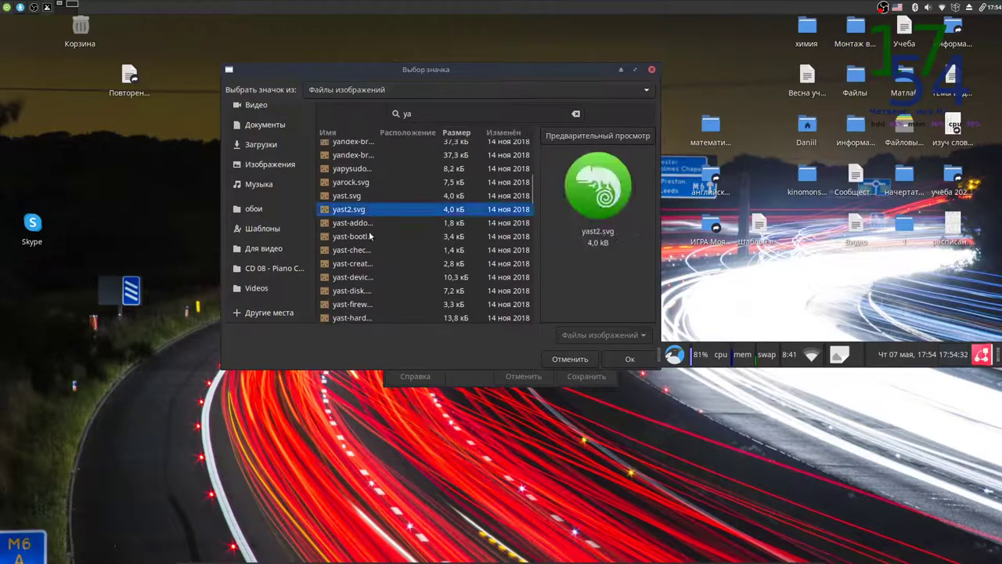
click(372, 237)
click(365, 291)
scroll(364, 298, down, 3)
scroll(364, 298, down, 3)
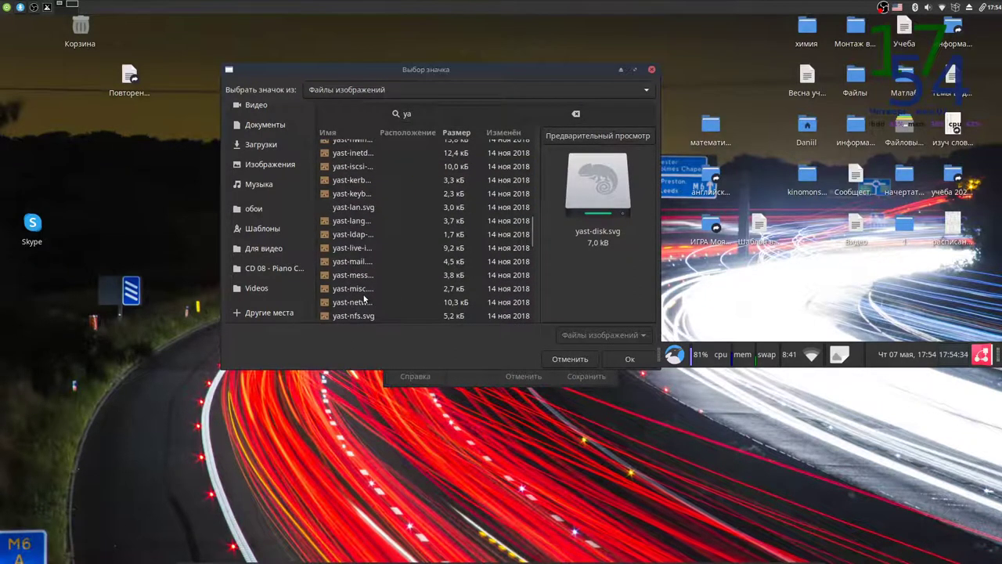
Search for "yan" and set yandex-browser.svg as the Yandex Browser (beta) entry's icon
click(418, 111)
text(yan)
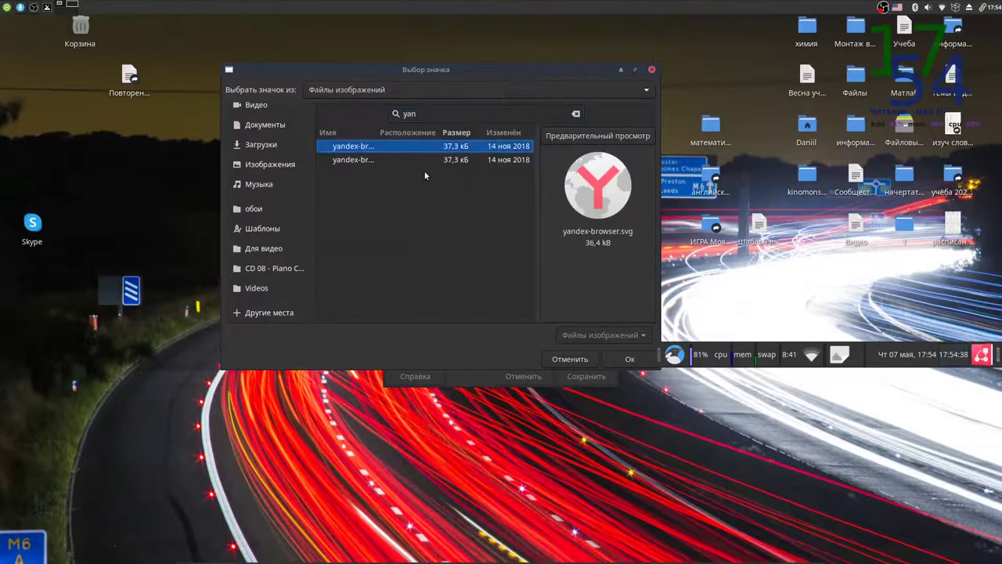
click(633, 358)
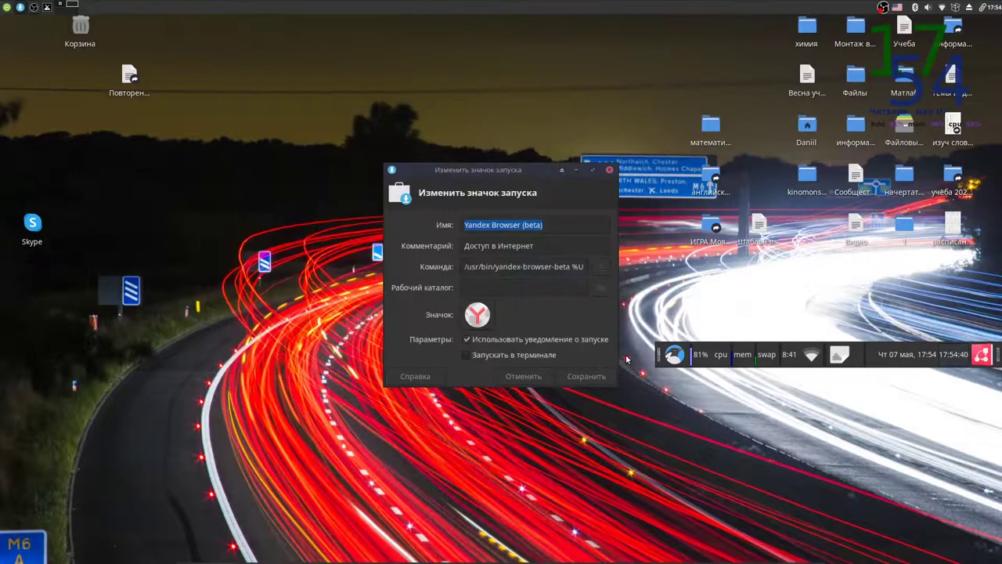
Save the edited Yandex Browser (beta) entry and find it in the application menu's Интернет category
click(584, 376)
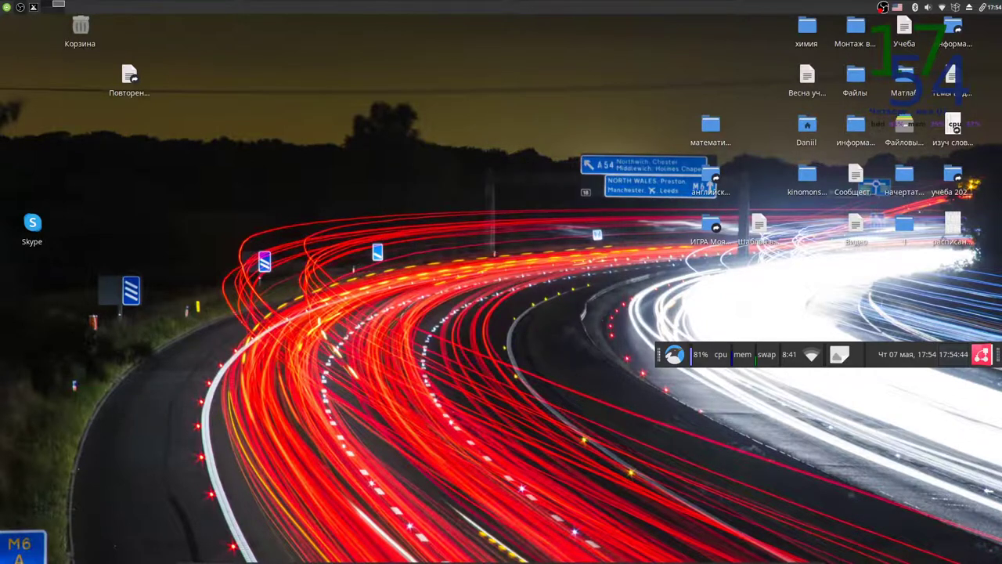
click(674, 355)
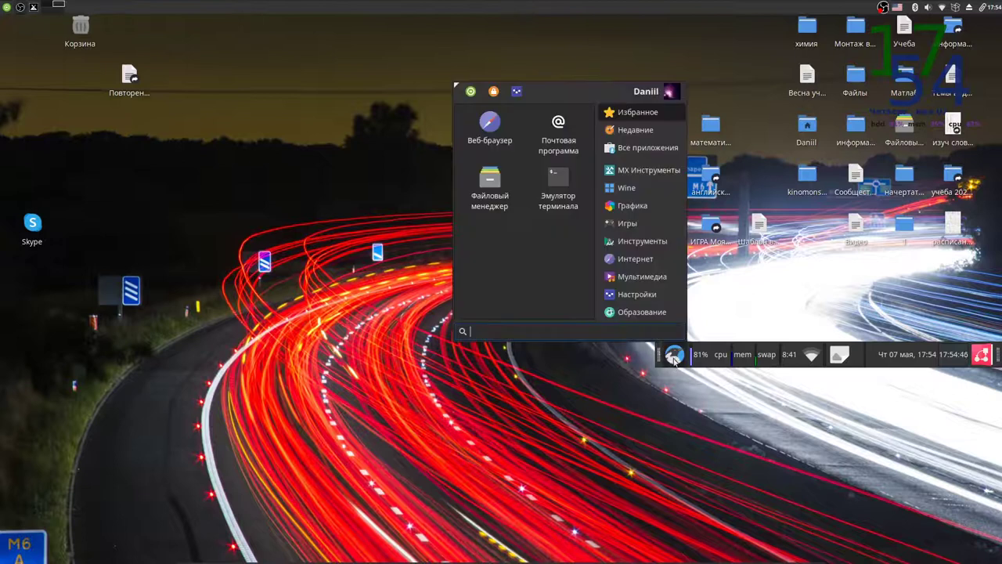
click(632, 259)
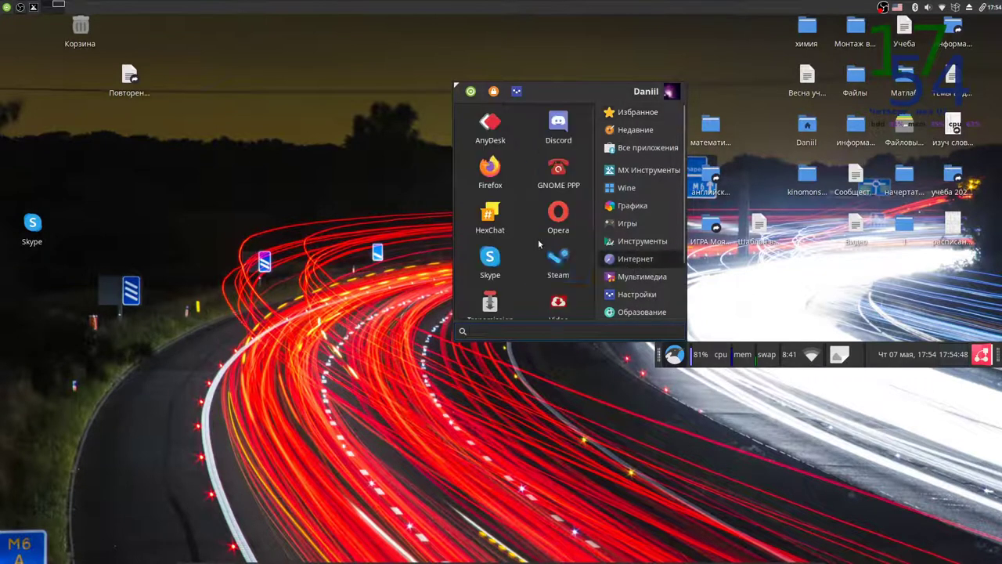
scroll(539, 245, down, 3)
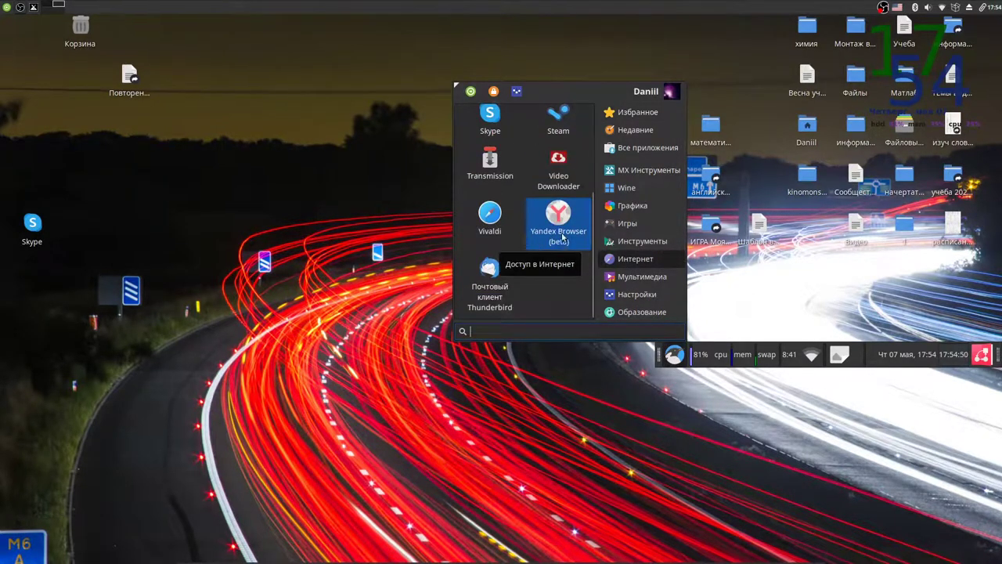
Add Yandex Browser (beta) to the desktop and move its icon out from under the top panel to a free spot
right_click(561, 237)
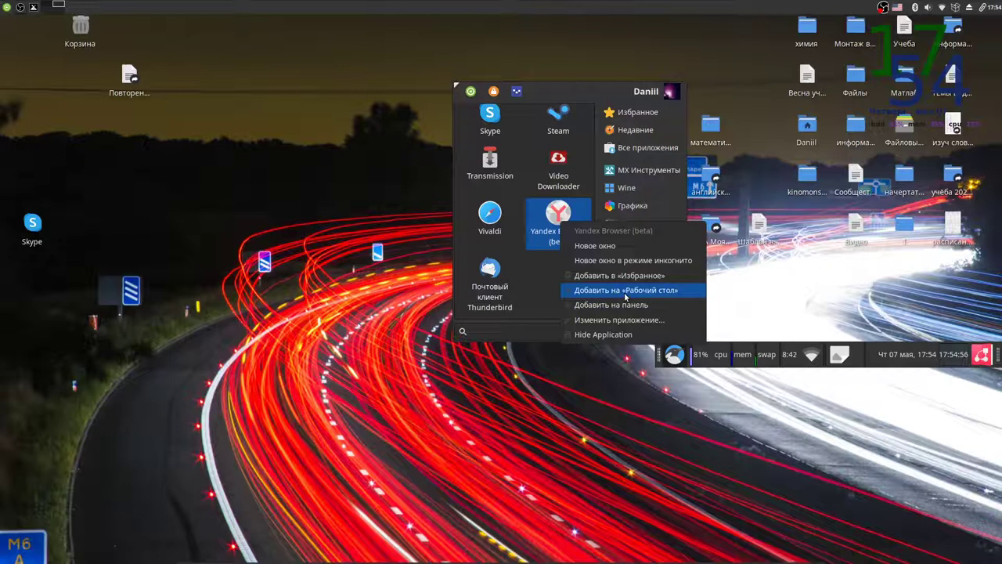
click(625, 291)
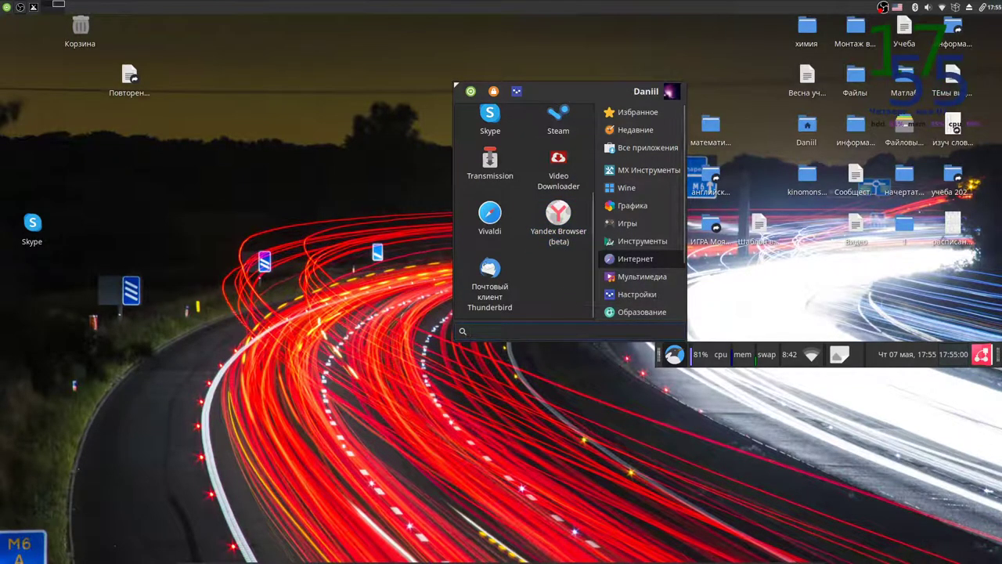
key(Escape)
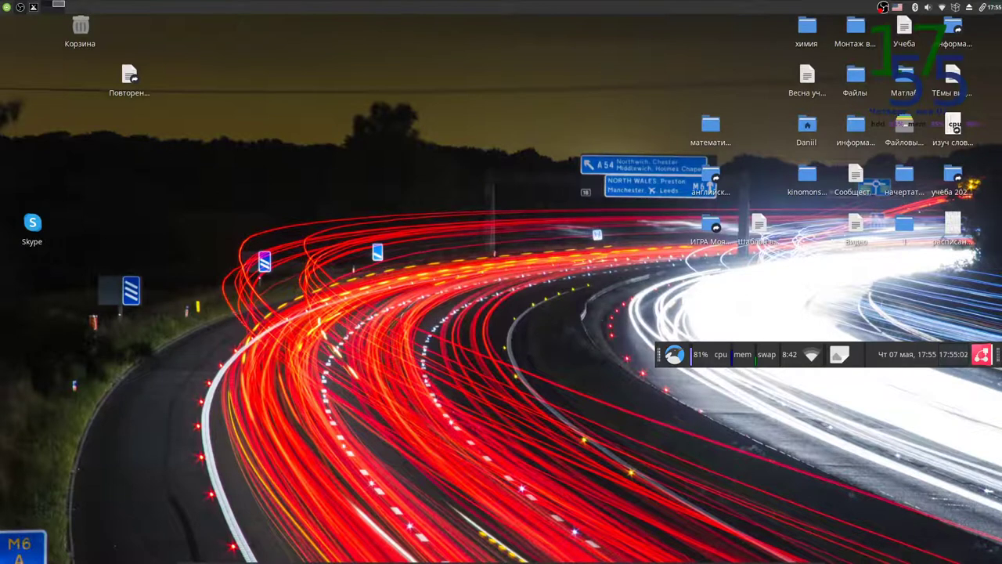
drag(681, 14, 618, 83)
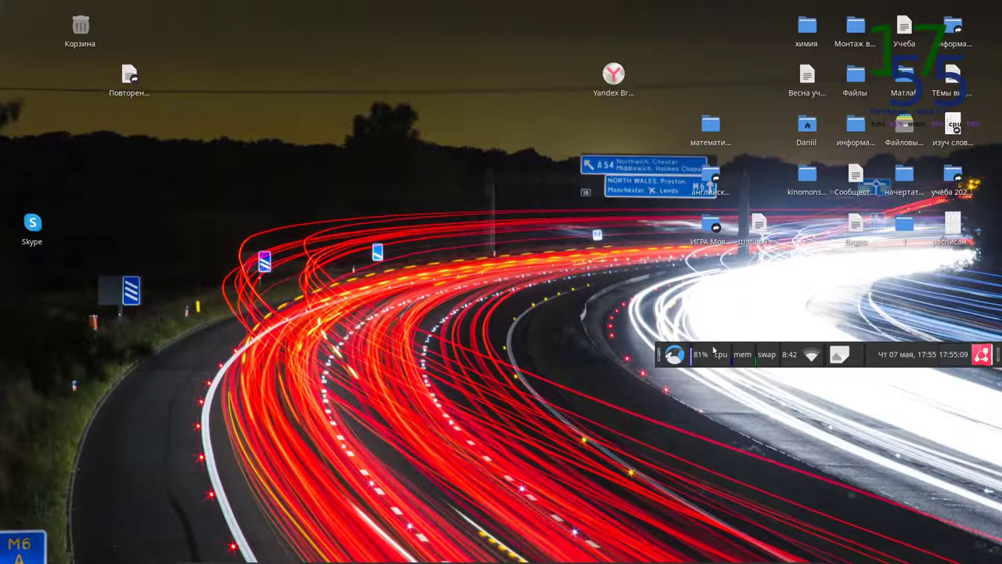
click(674, 355)
click(678, 355)
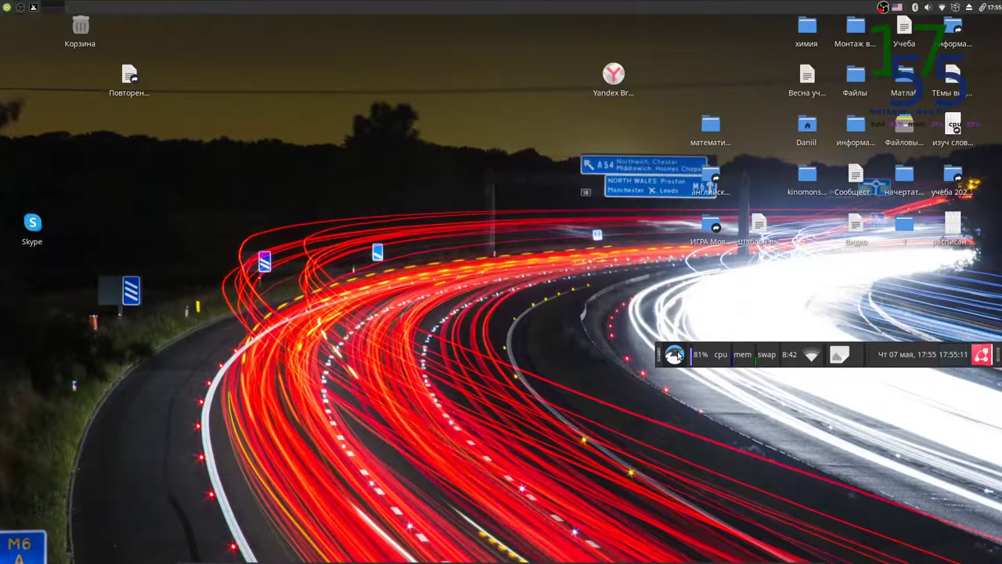
click(677, 355)
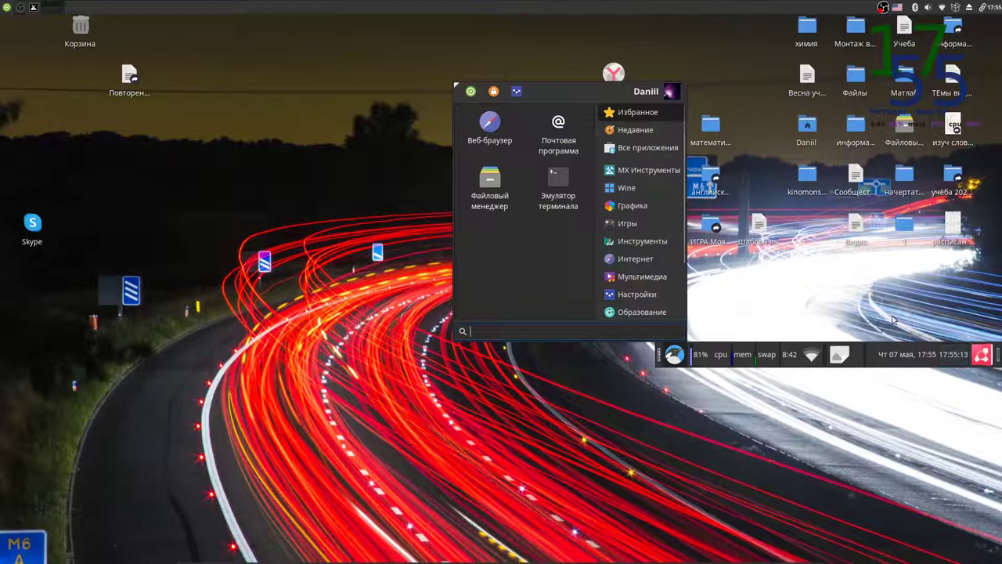
click(773, 328)
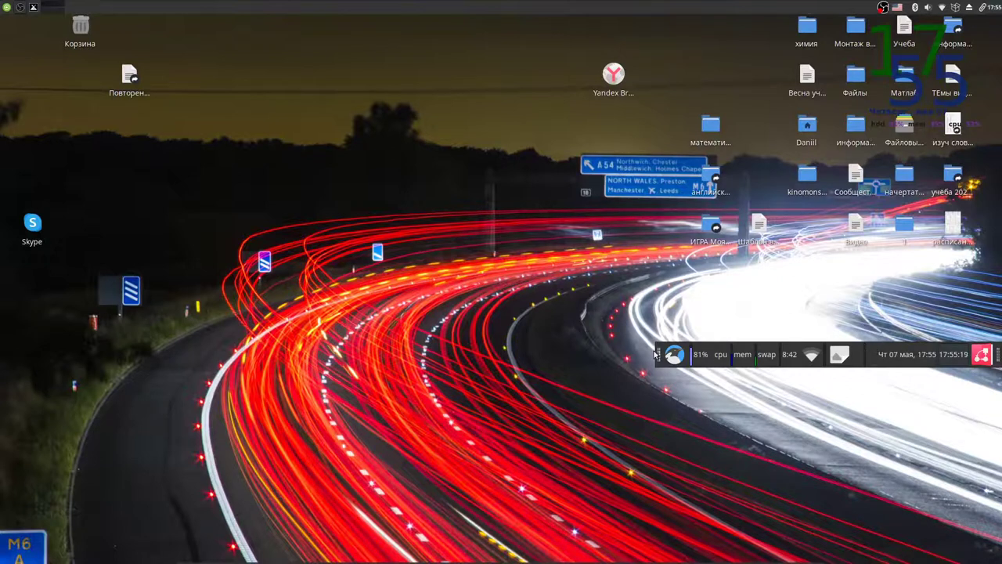
Move Панель 3 to the middle of the desktop and lock it in place through its panel settings
drag(659, 354, 286, 307)
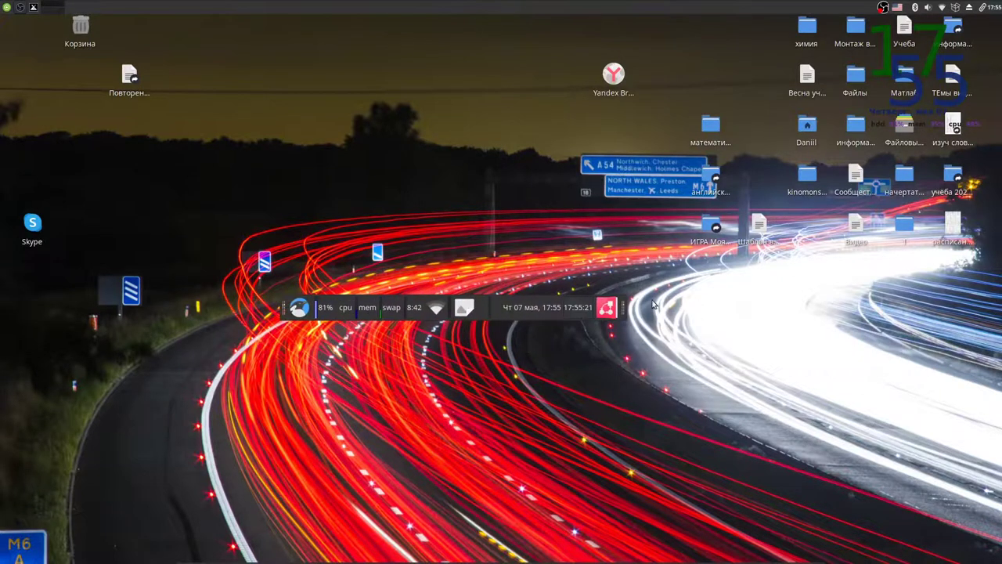
drag(626, 307, 641, 305)
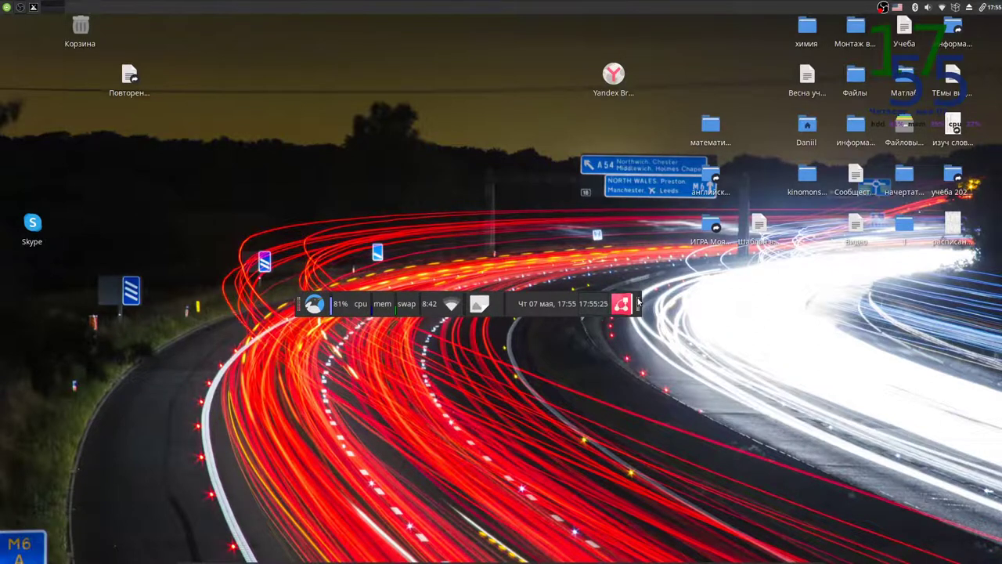
right_click(639, 303)
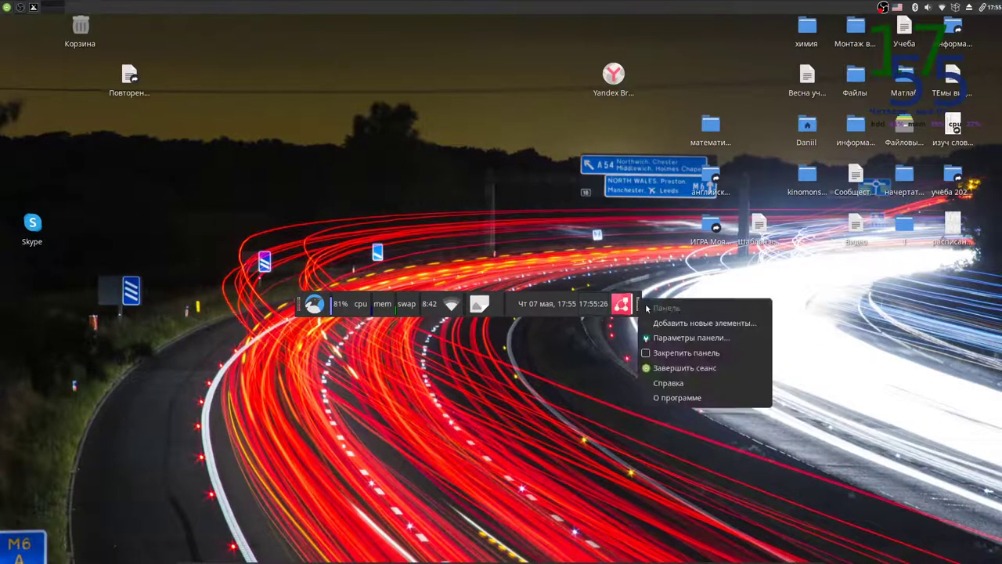
click(676, 338)
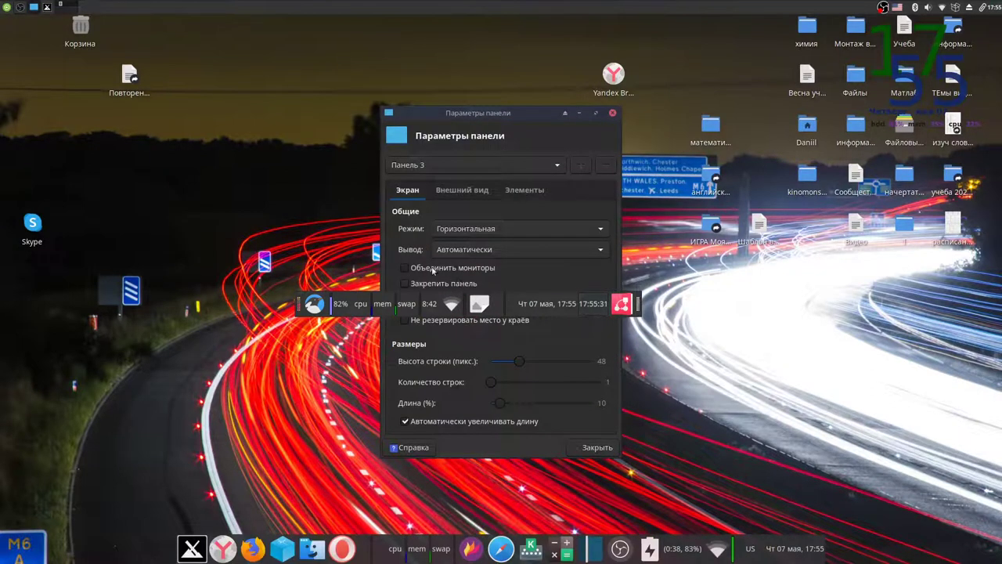
click(406, 283)
Delete Панель 3 and move the panel settings dialog aside
click(606, 167)
click(579, 326)
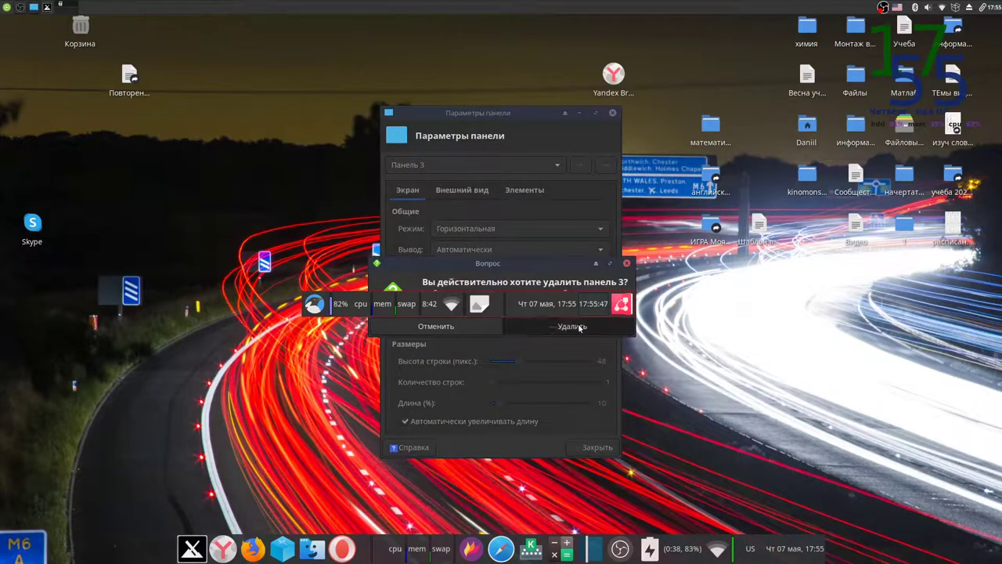
click(530, 163)
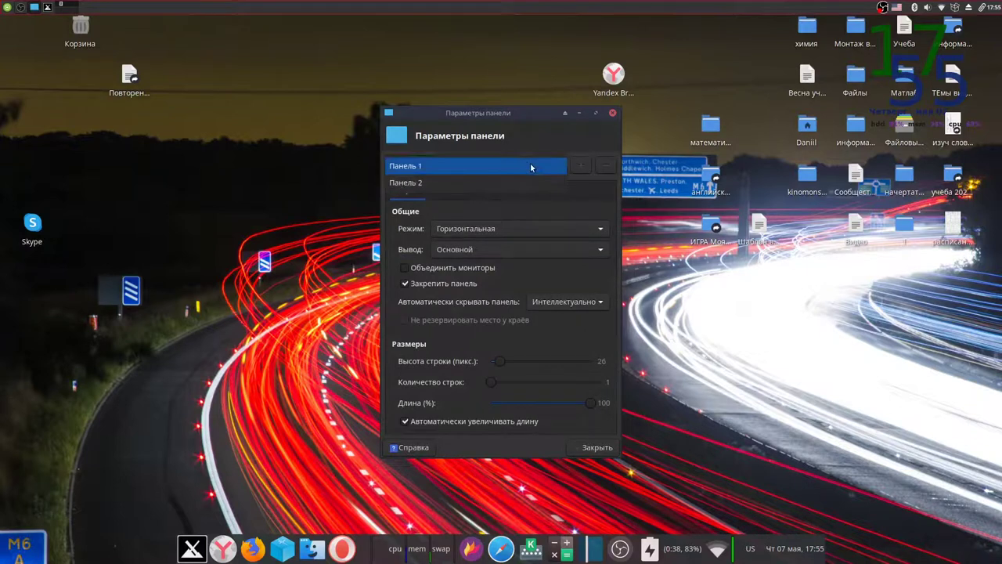
click(671, 146)
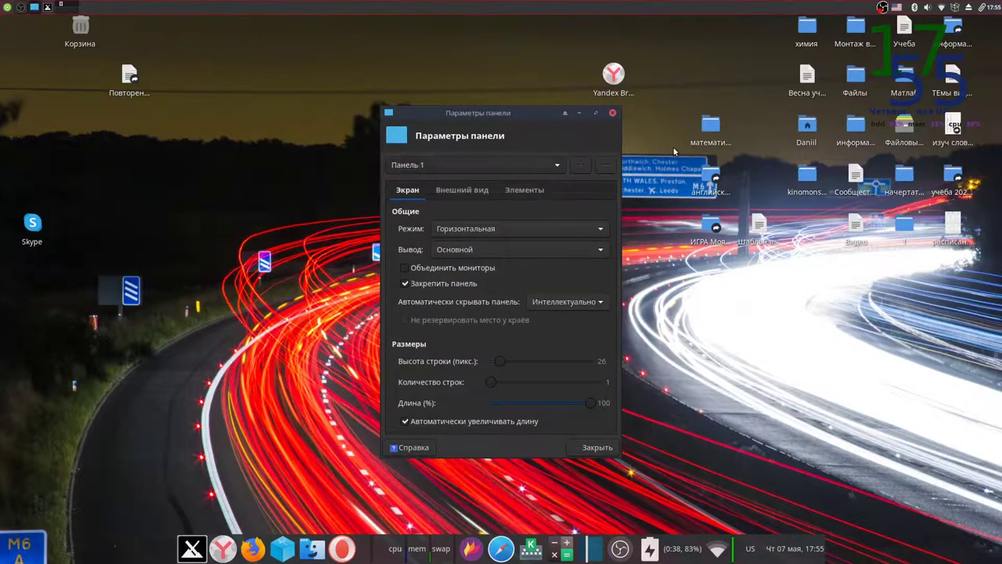
drag(507, 116, 781, 111)
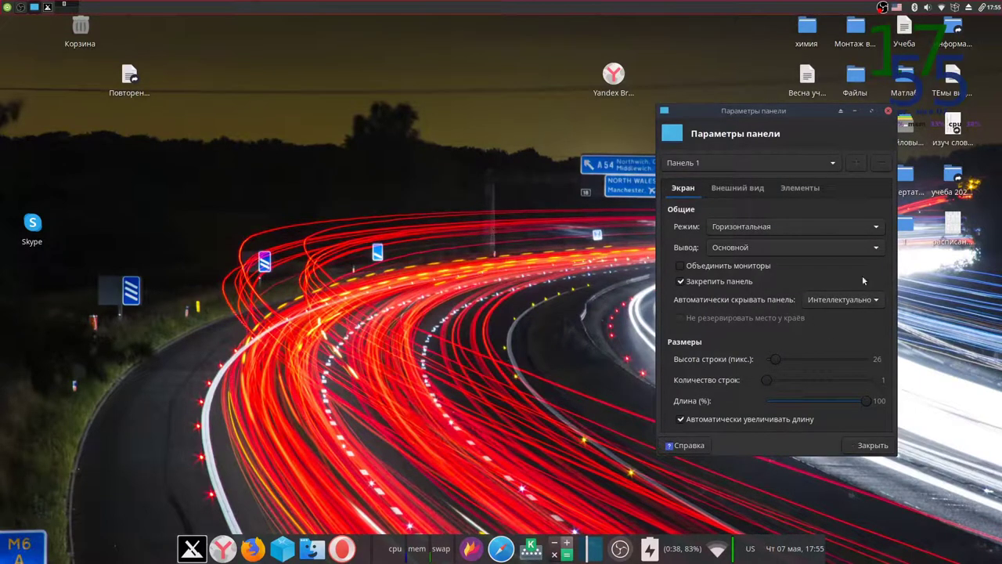
drag(822, 125, 737, 193)
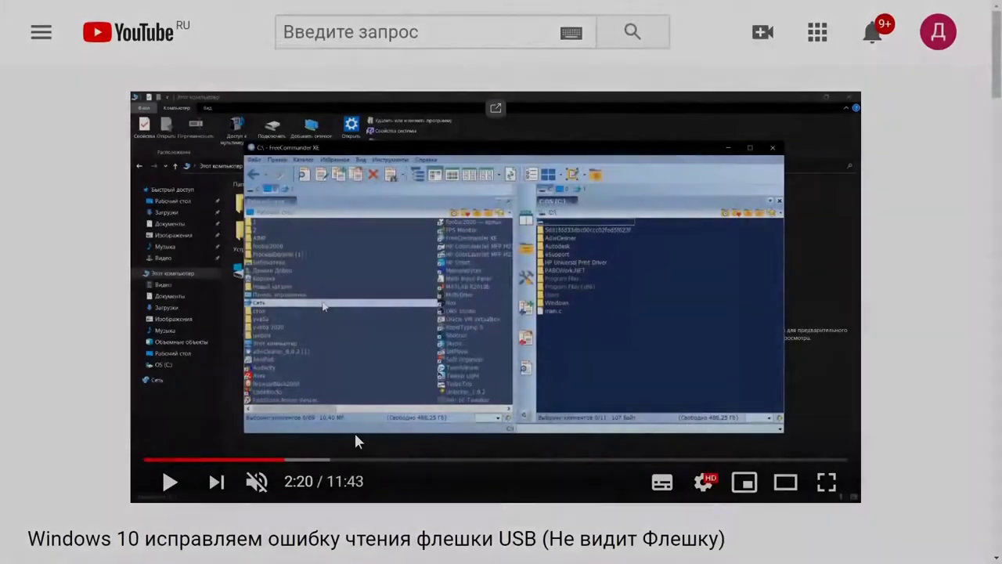
Switch to YouTube, like the video "Windows 10 исправляем ошибку чтения флешки USB (Не видит Флешку)" and subscribe to the Быстрый ПК channel
scroll(356, 439, down, 1)
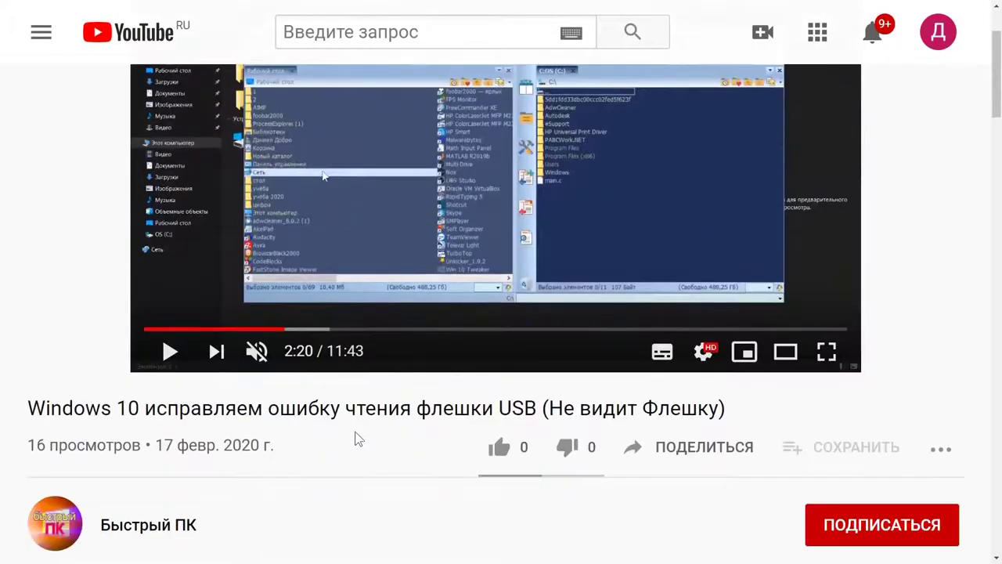
scroll(356, 436, down, 1)
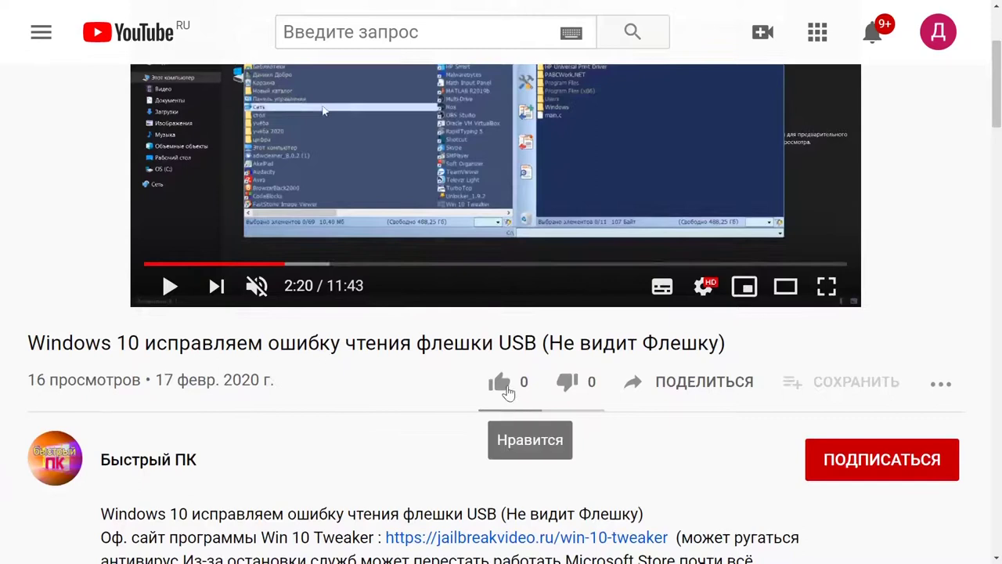
click(501, 383)
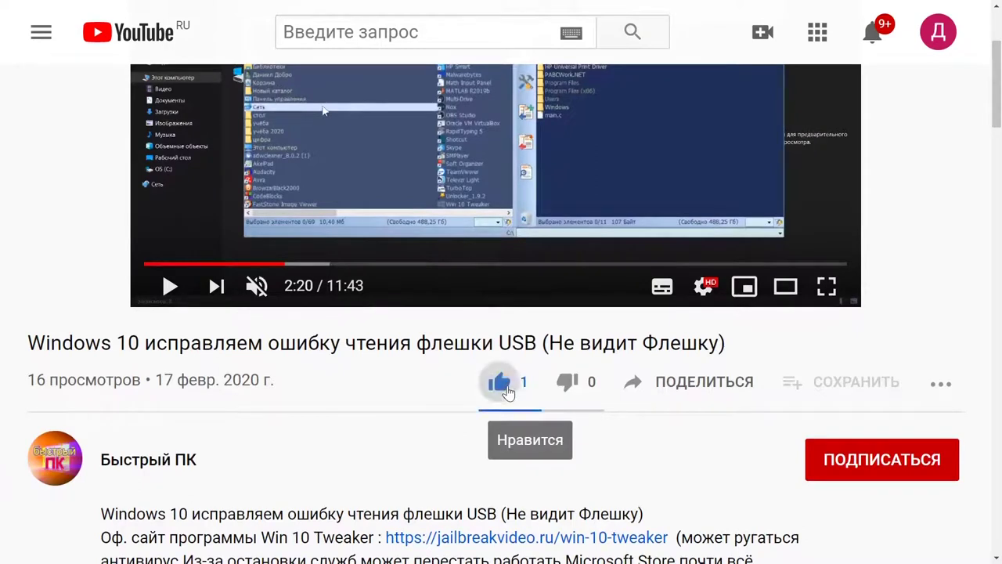
click(907, 475)
scroll(752, 462, down, 3)
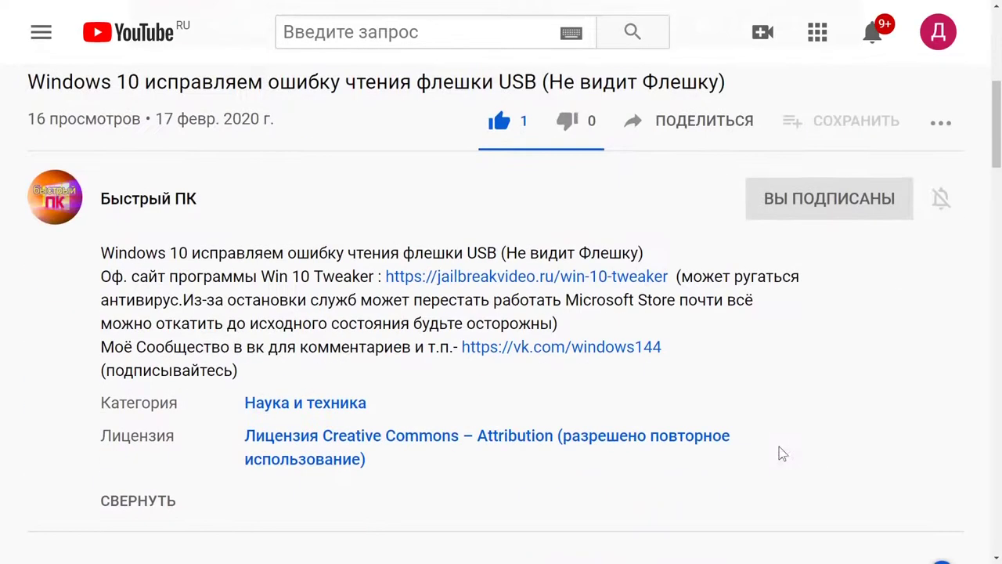
Open the vk.com/windows144 community linked in the video description and subscribe to it
drag(470, 347, 676, 357)
click(594, 351)
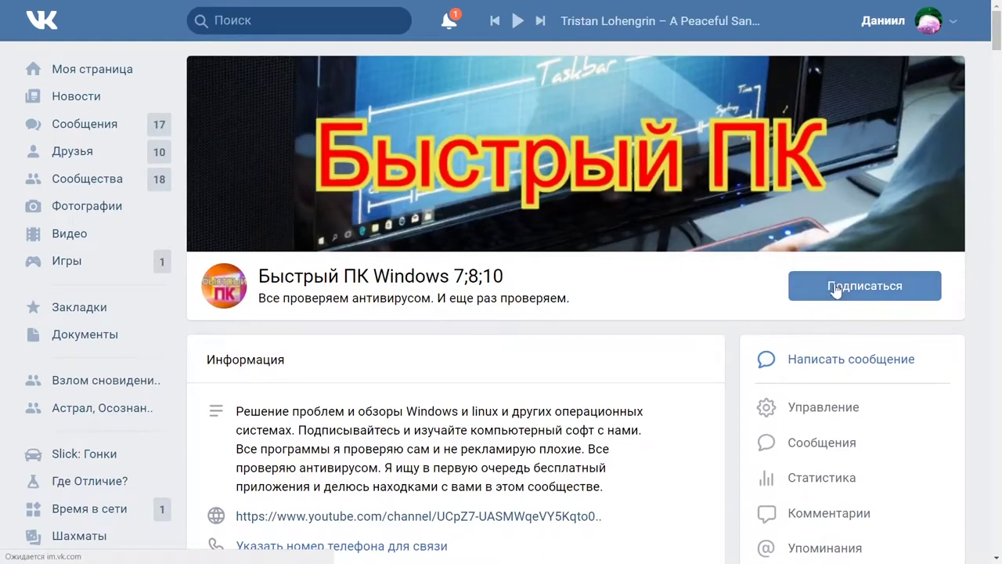
click(836, 290)
scroll(708, 324, down, 3)
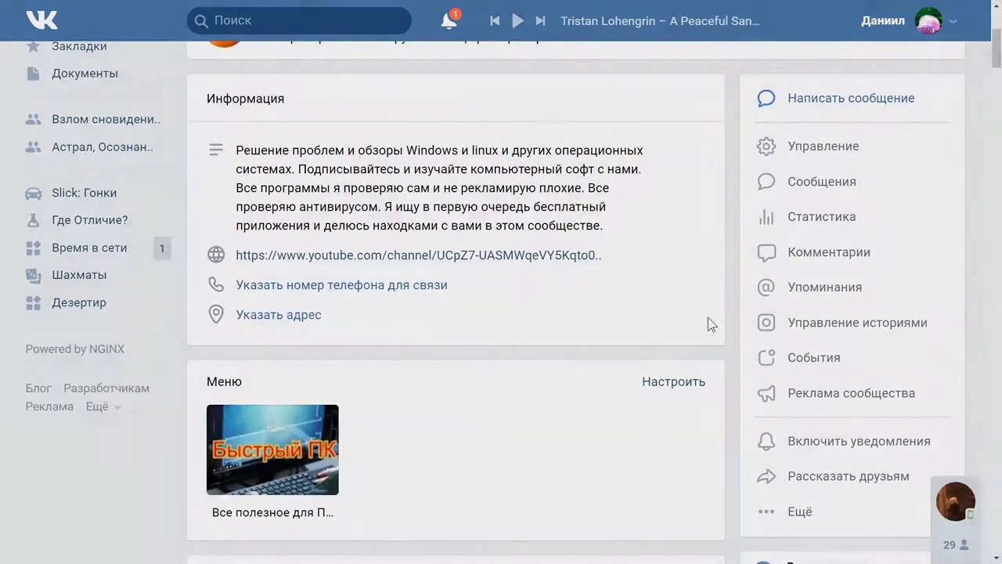